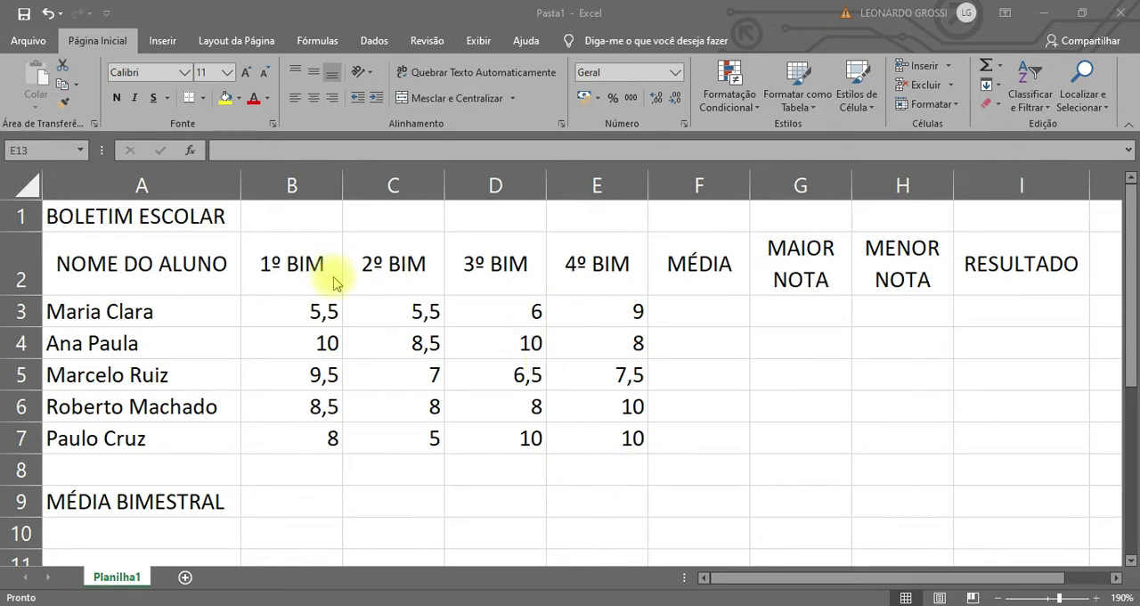
Merge and center the BOLETIM ESCOLAR title across A1:I1 and align it vertically to the middle of a taller row 1.
click(272, 293)
drag(145, 217, 962, 214)
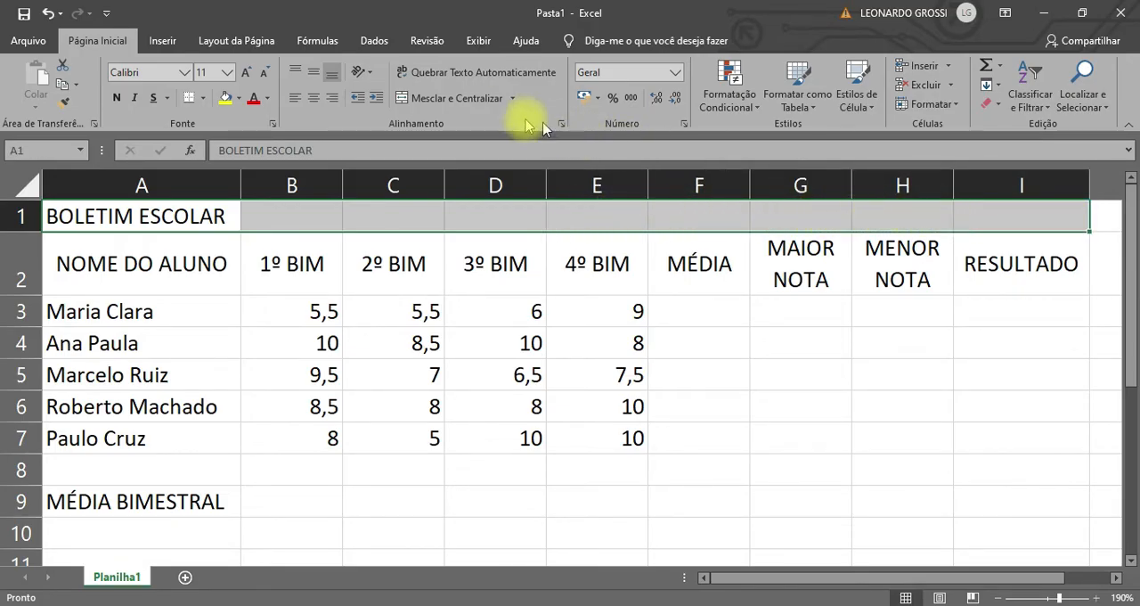
click(459, 101)
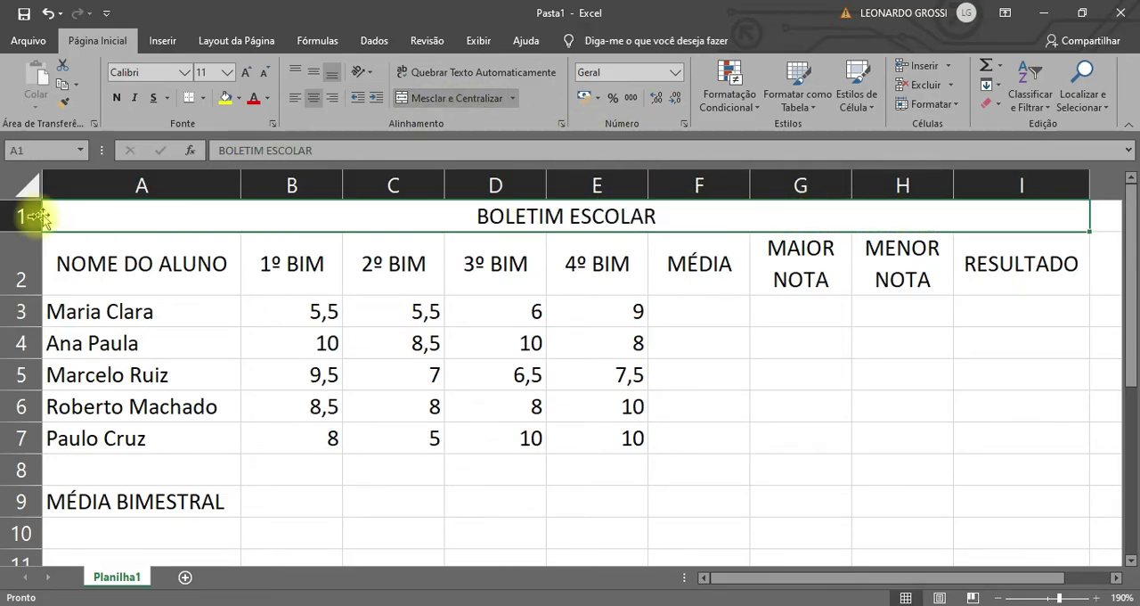
drag(20, 231, 19, 270)
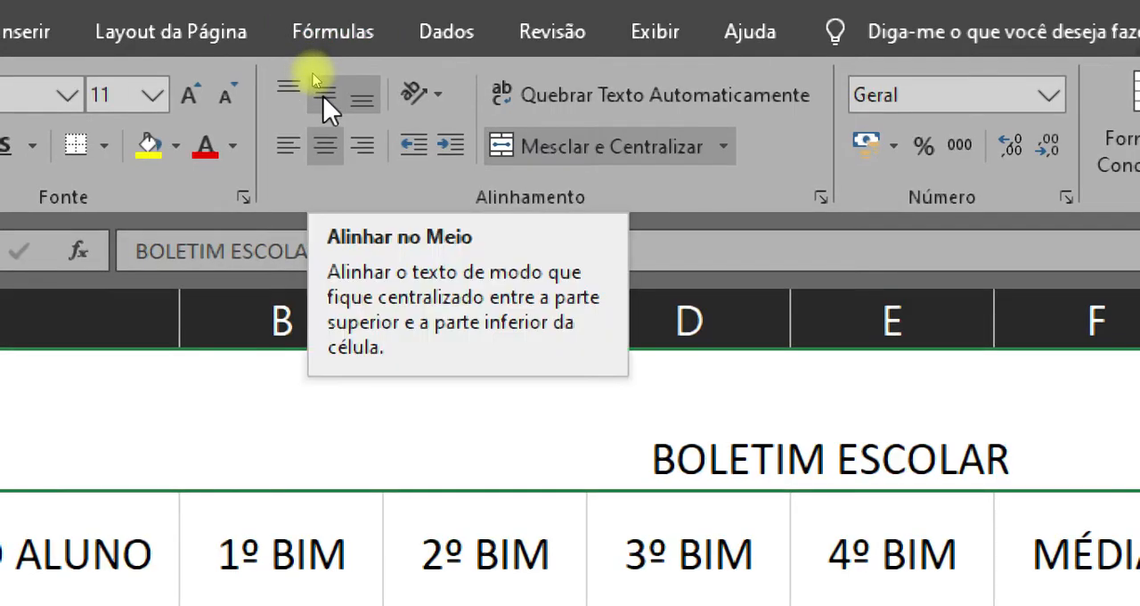
click(323, 97)
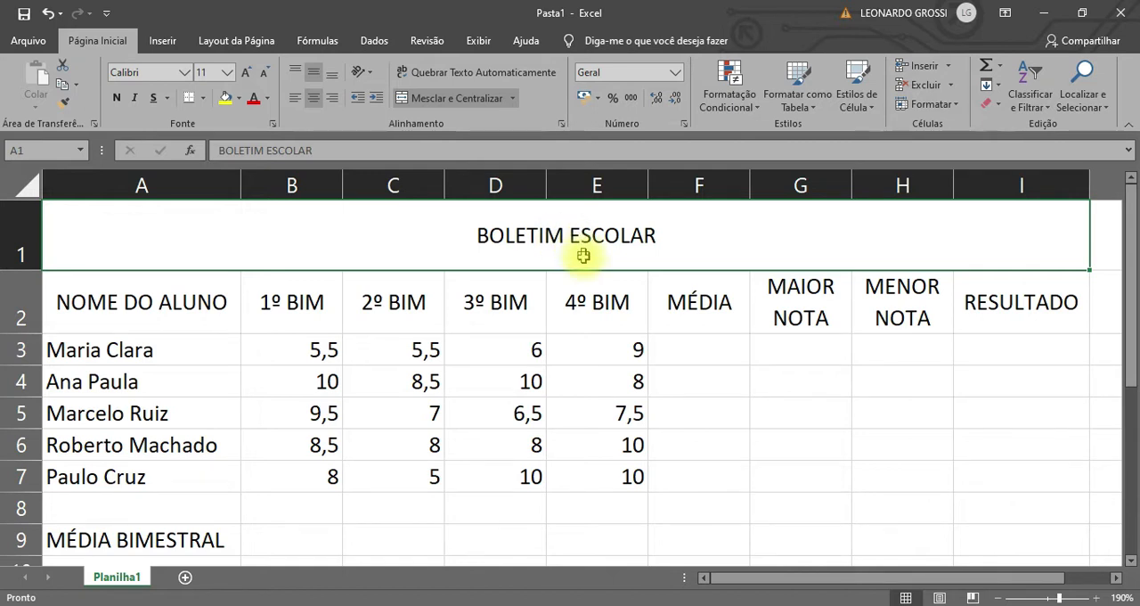
Apply all borders to the grade table A1:I7 and to the MÉDIA BIMESTRAL row A9:E9.
drag(590, 237, 611, 464)
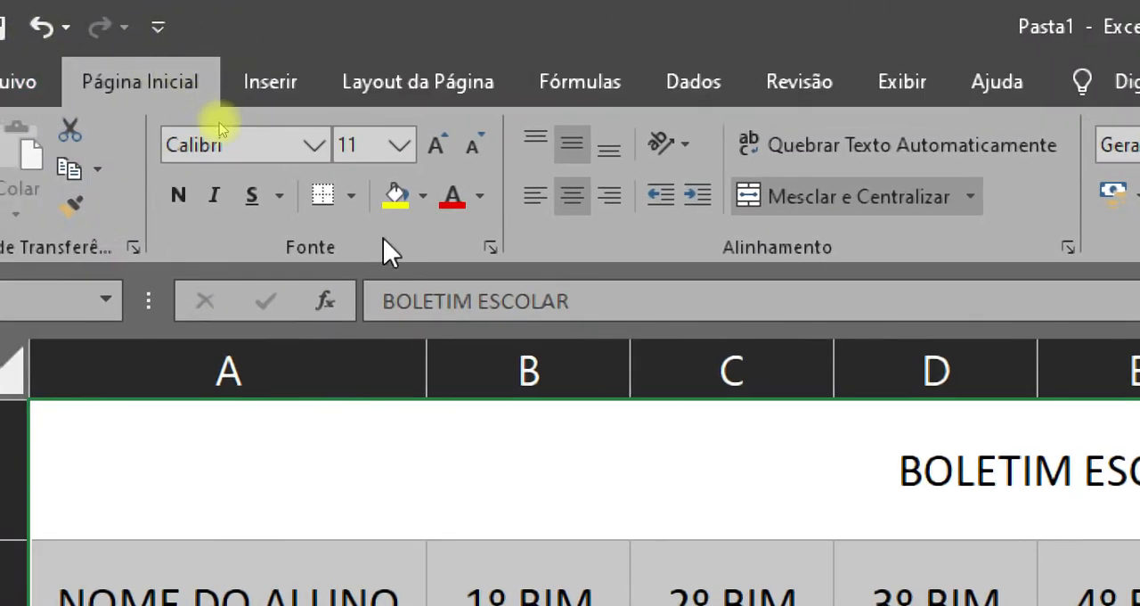
click(350, 198)
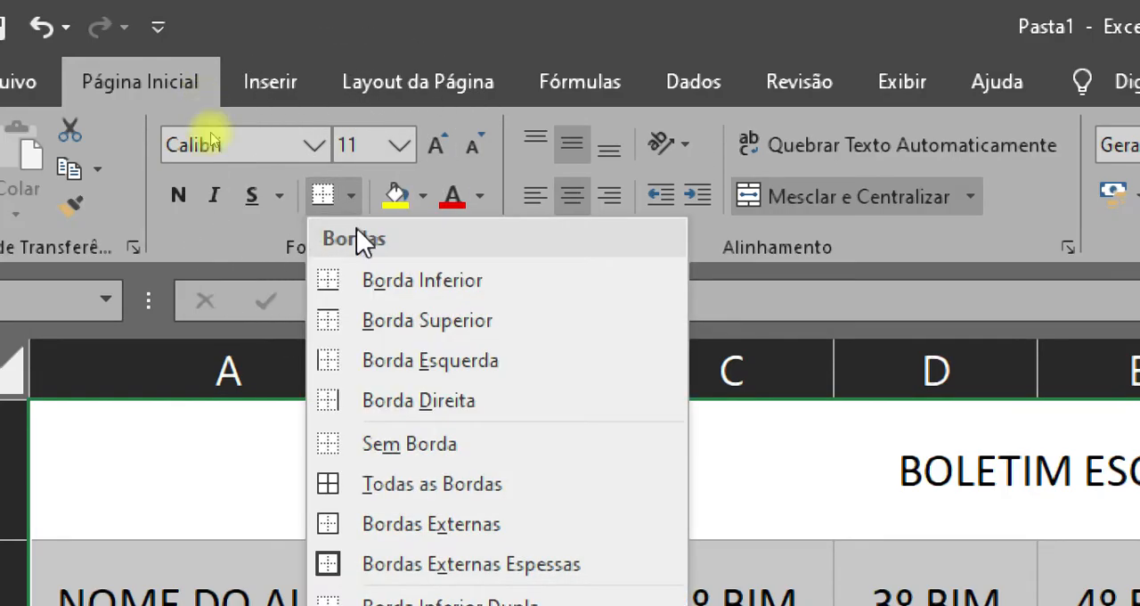
click(473, 483)
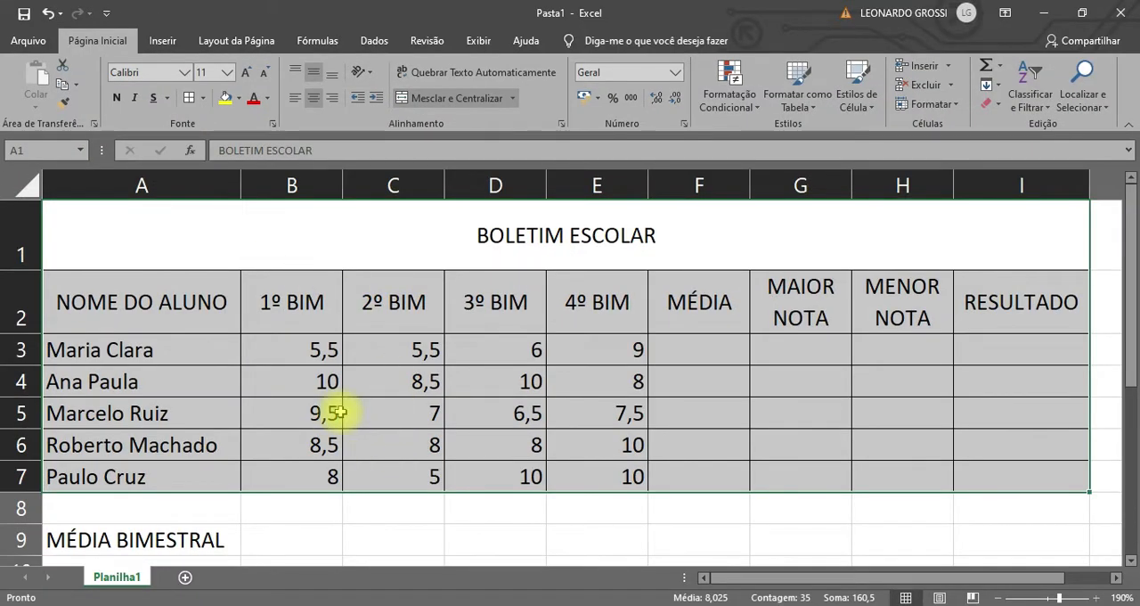
drag(234, 540, 603, 552)
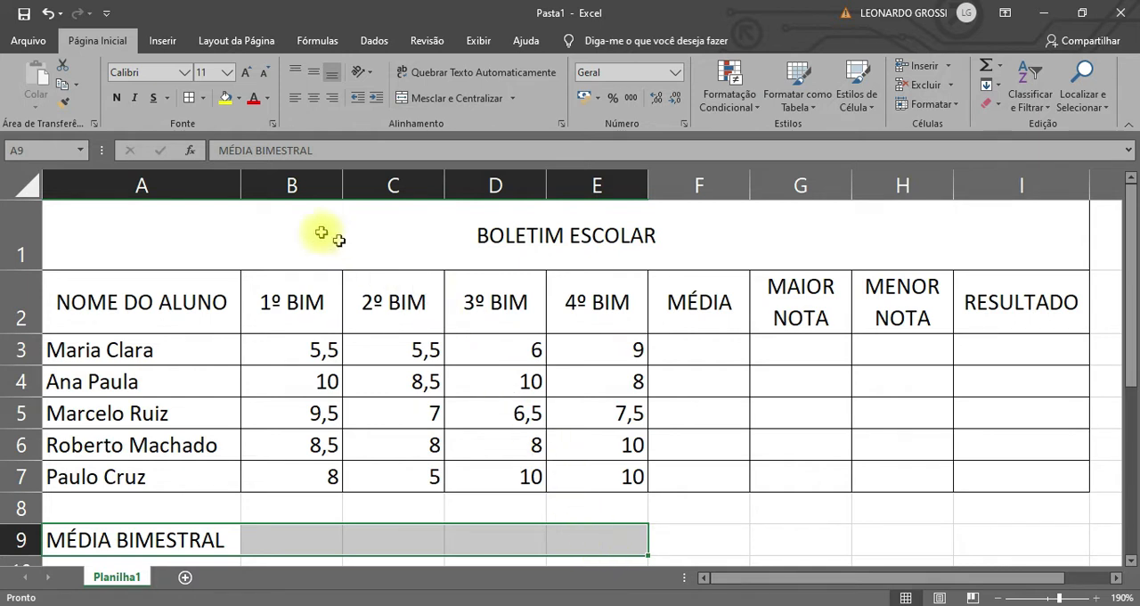
click(188, 97)
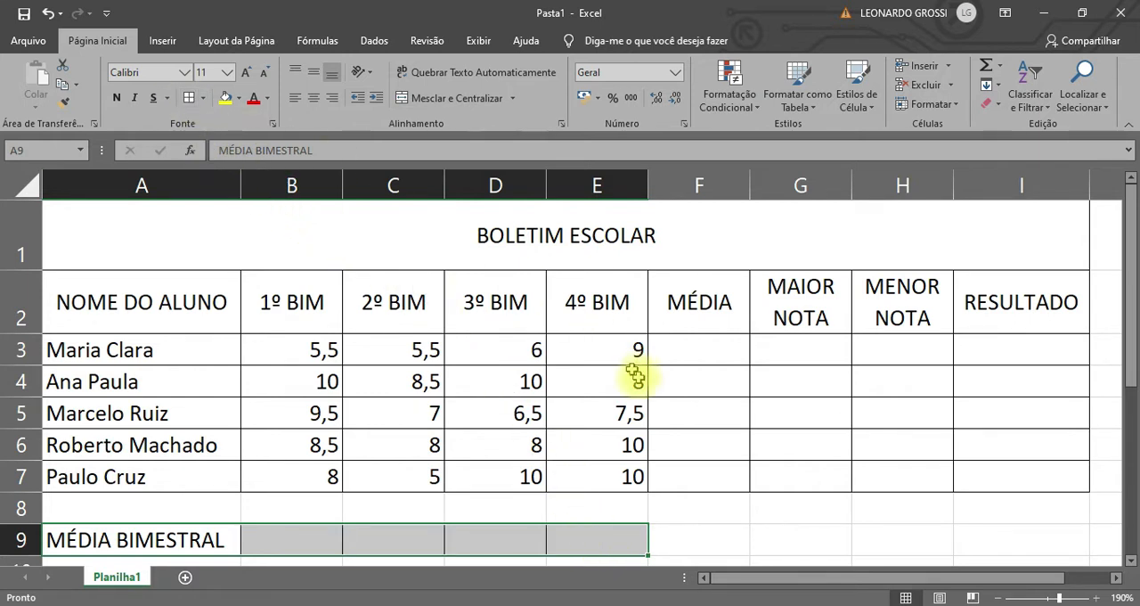
click(815, 541)
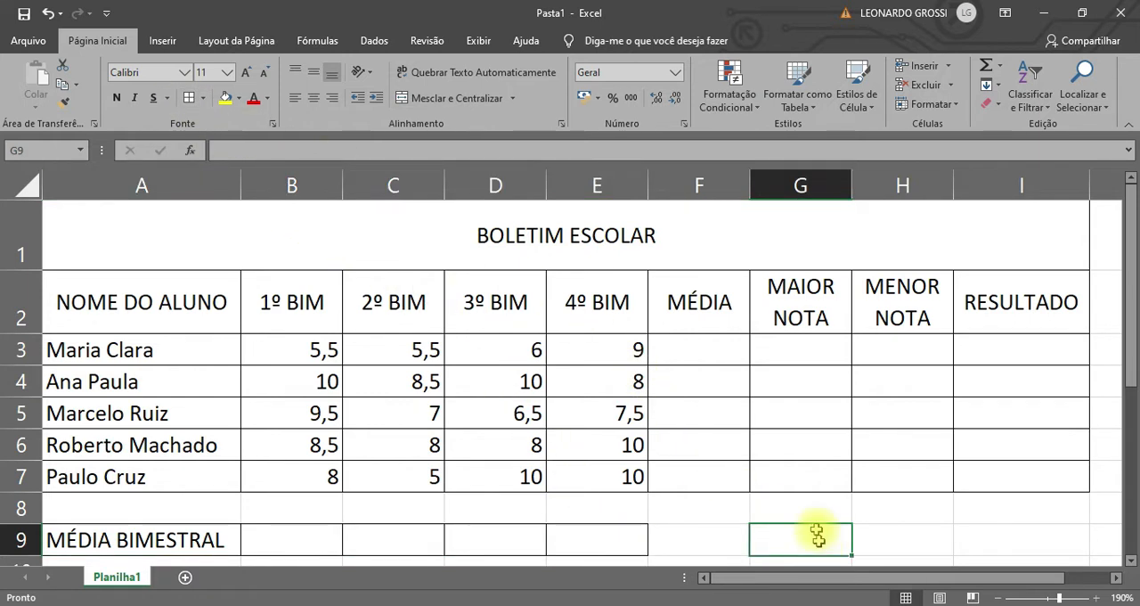
Calculate the first student's average in F3 with the formula =MÉDIA(B3:E3).
click(717, 350)
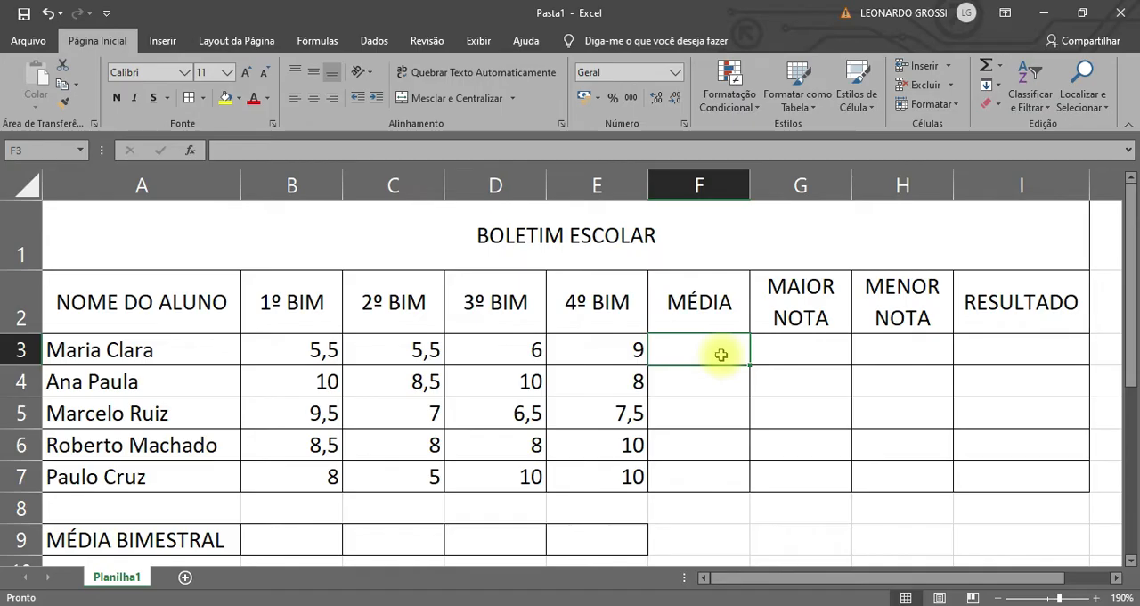
text(=)
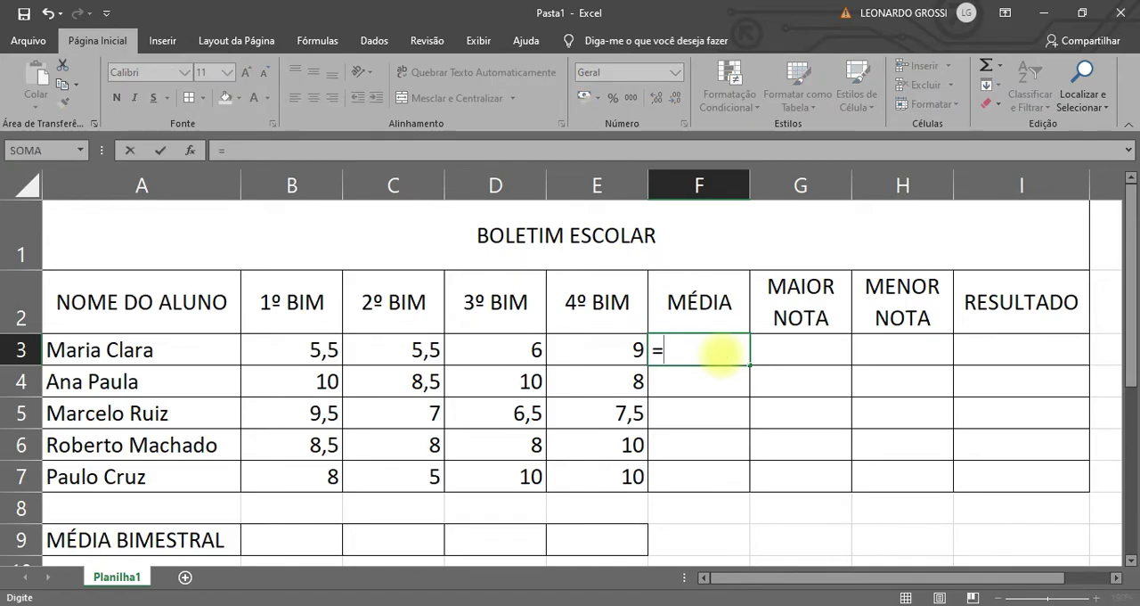
text(MÉ)
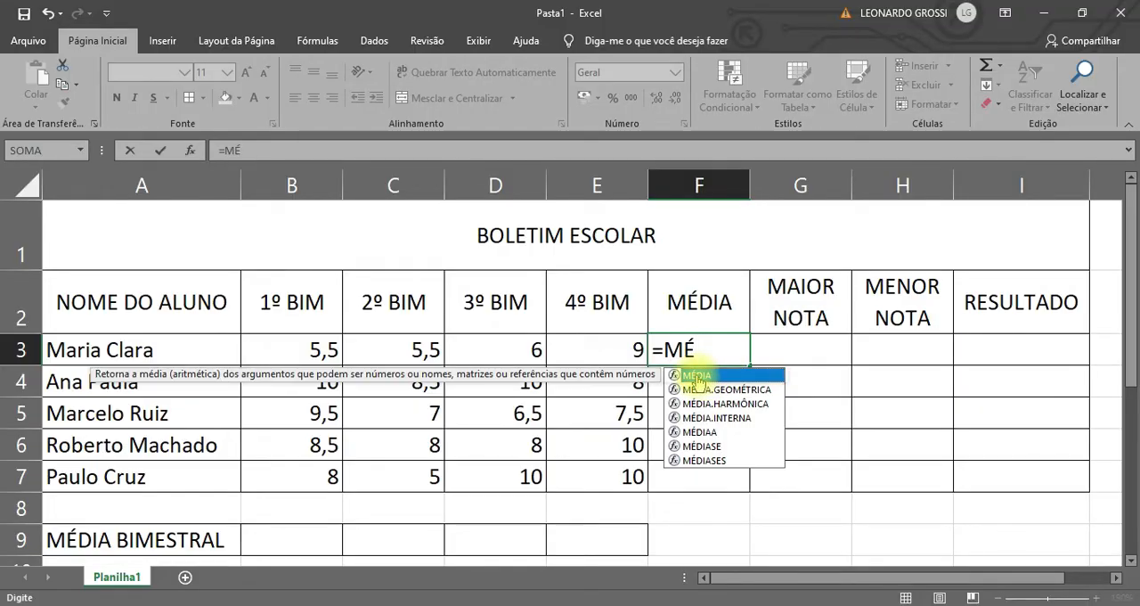
double_click(696, 375)
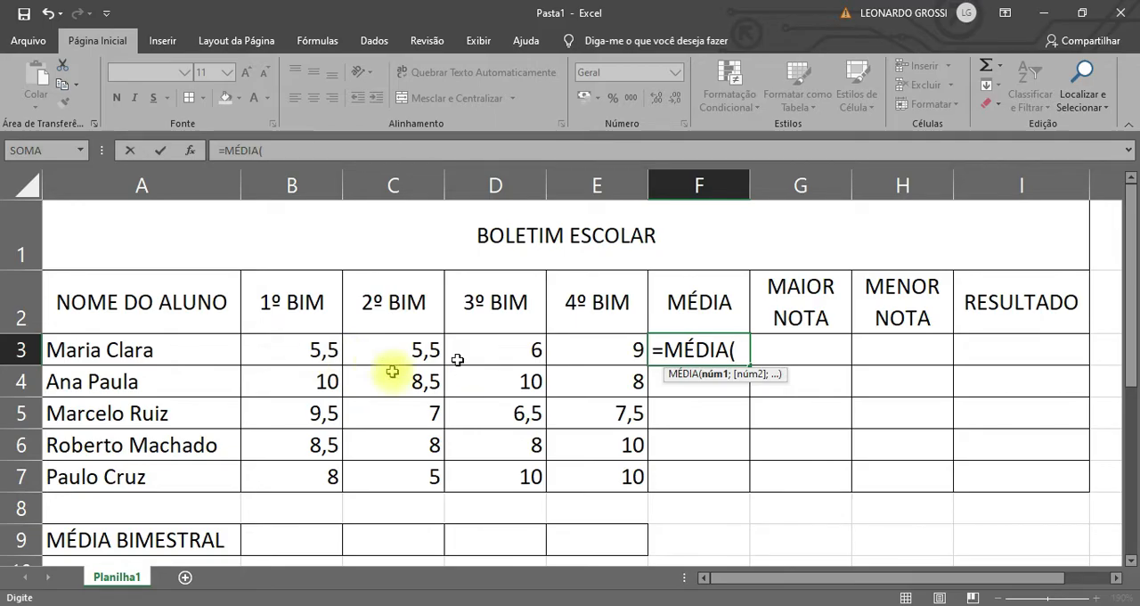
drag(306, 351, 571, 345)
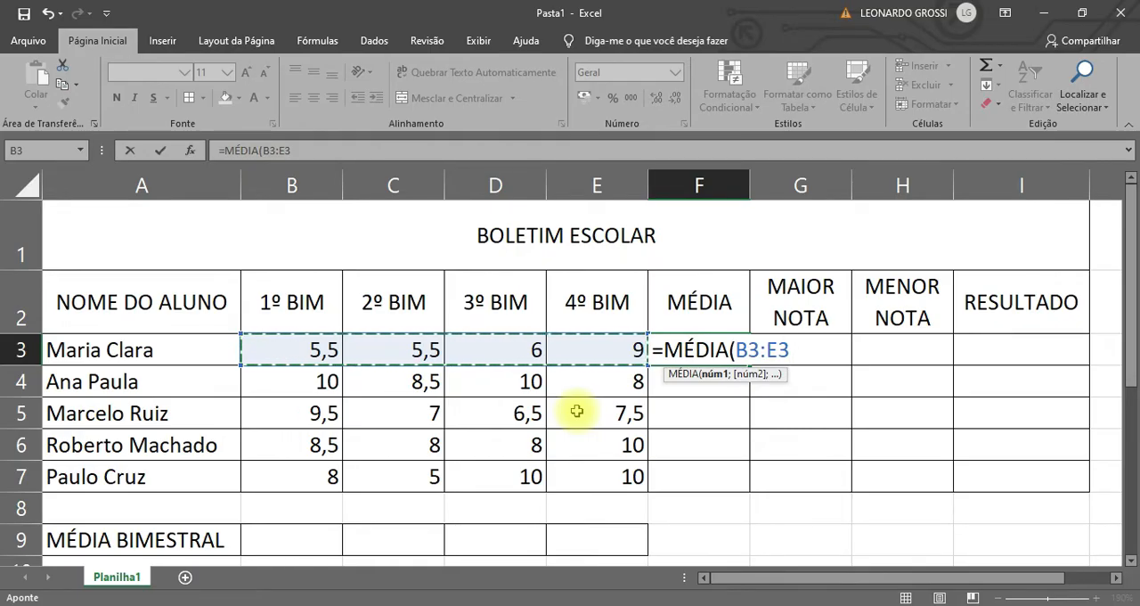
key(Return)
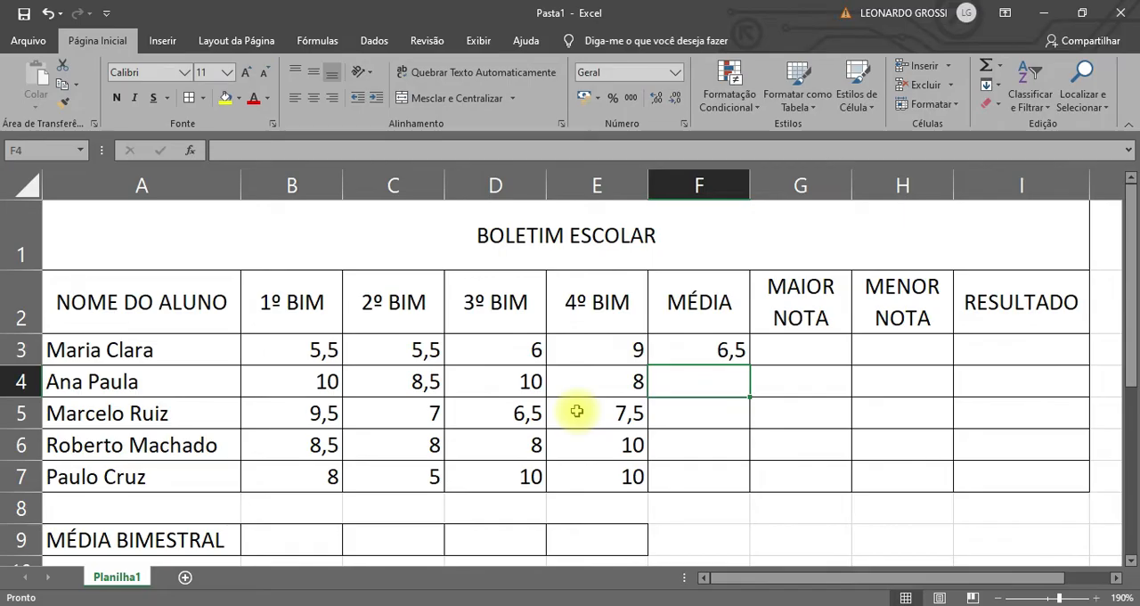
Copy the average formula from F3 down to F7 for the remaining students.
click(723, 351)
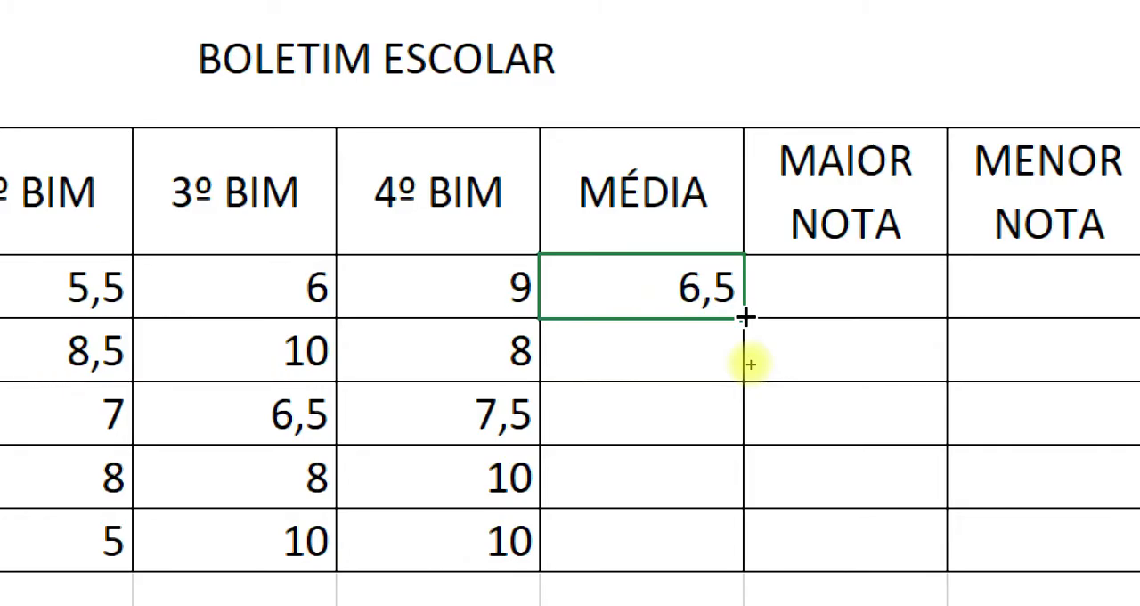
double_click(744, 317)
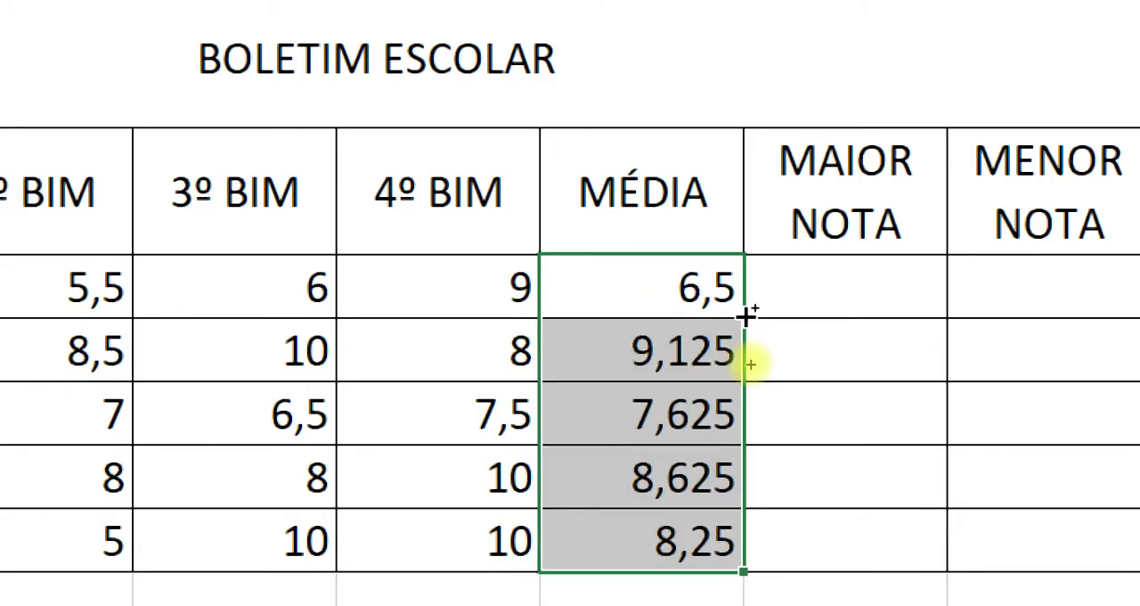
key(ctrl+z)
drag(745, 317, 727, 586)
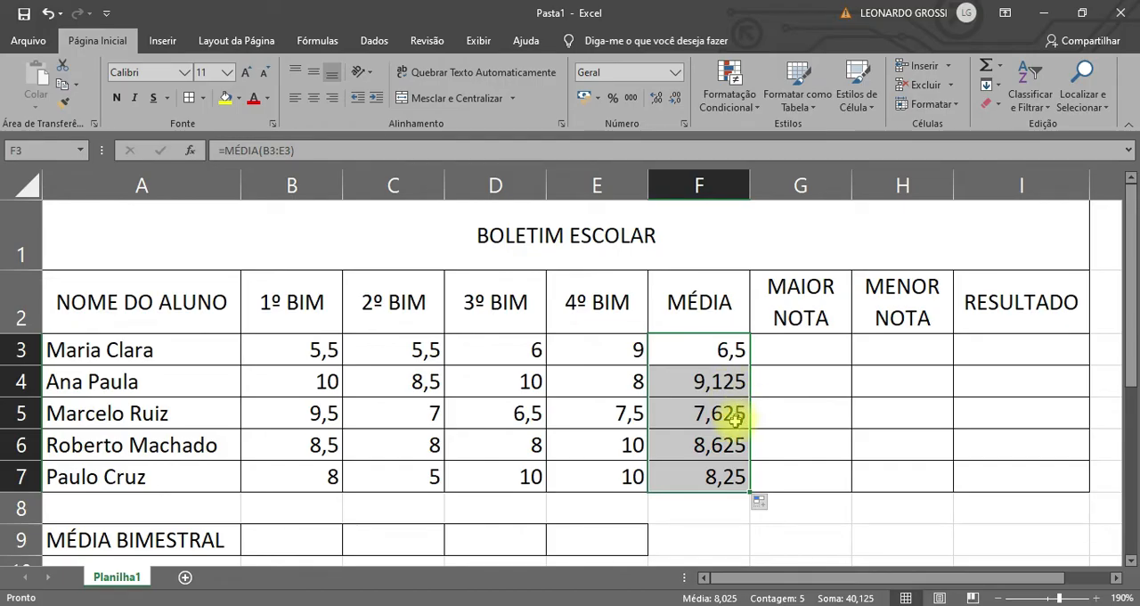
click(731, 479)
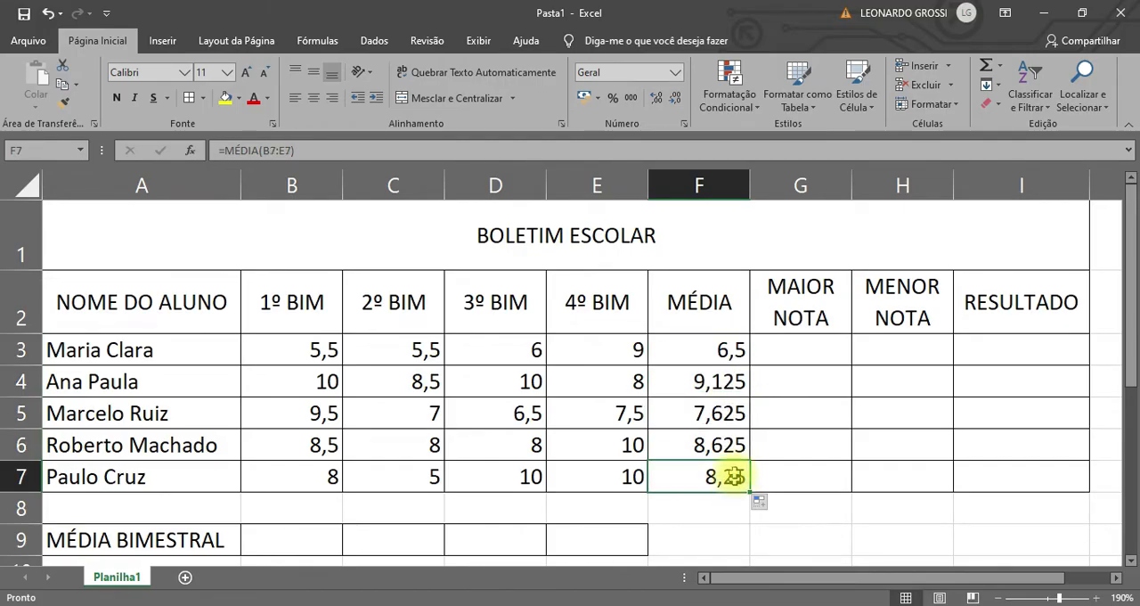
click(636, 355)
click(517, 416)
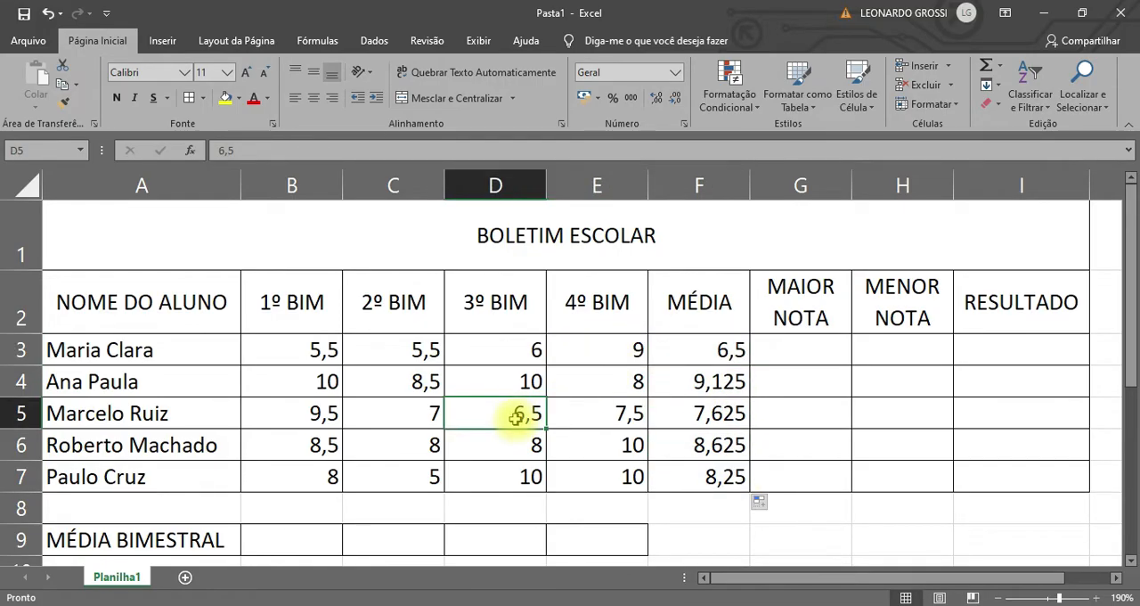
click(416, 416)
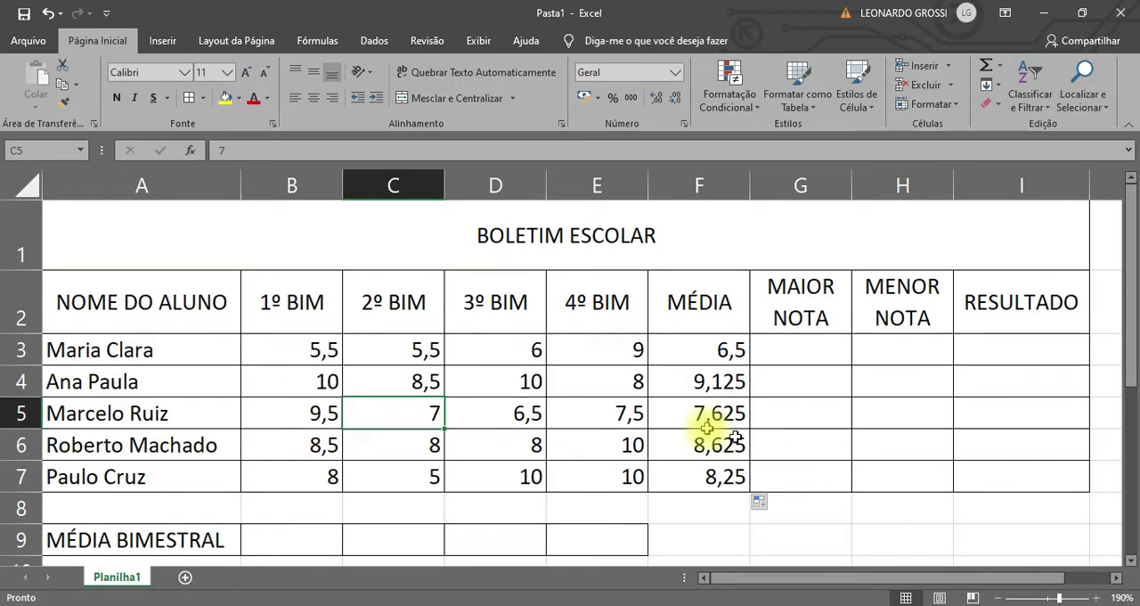
Try a one-decimal number format on the grades and averages in B3:F7 and undo the decimal changes.
drag(307, 350, 719, 476)
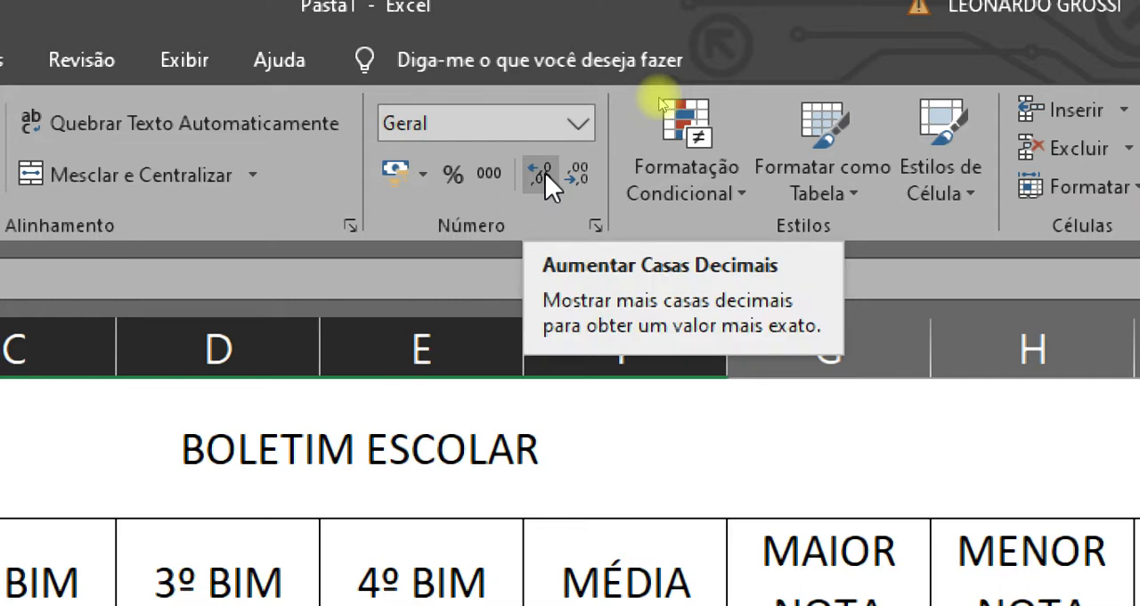
click(584, 179)
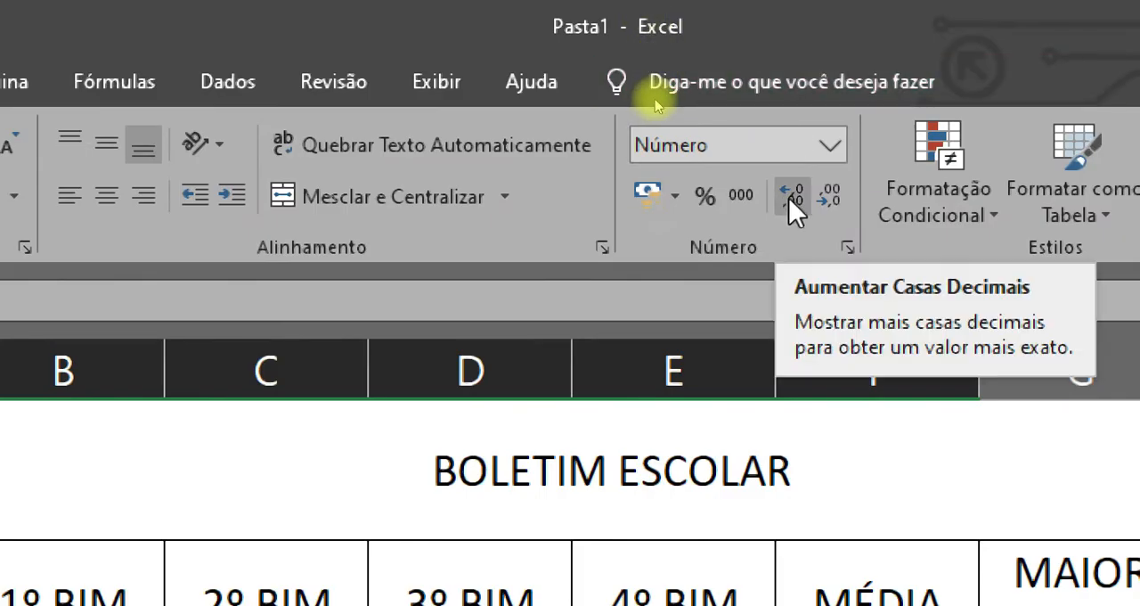
click(789, 198)
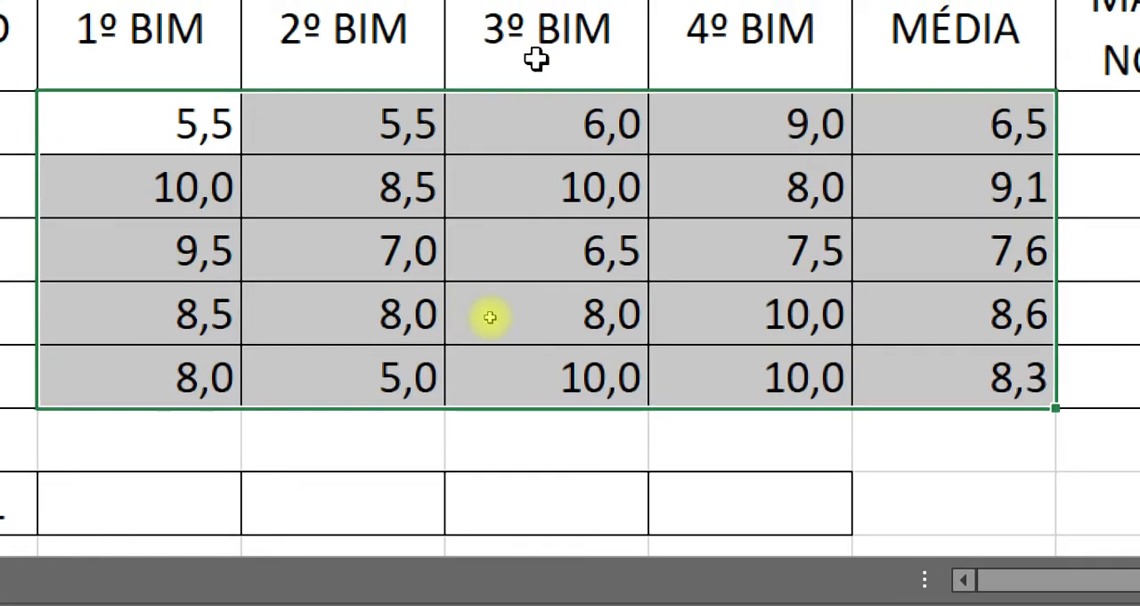
key(ctrl+z)
key(ctrl+z)
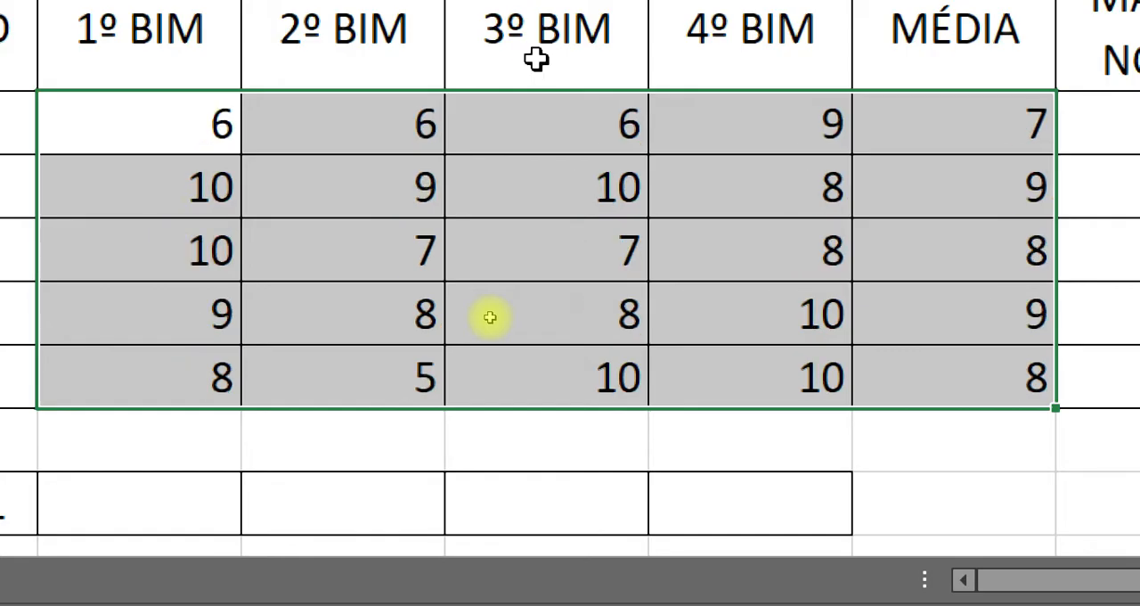
Format the grades and averages in B3:F7 to show one decimal place.
click(574, 233)
drag(134, 133, 958, 378)
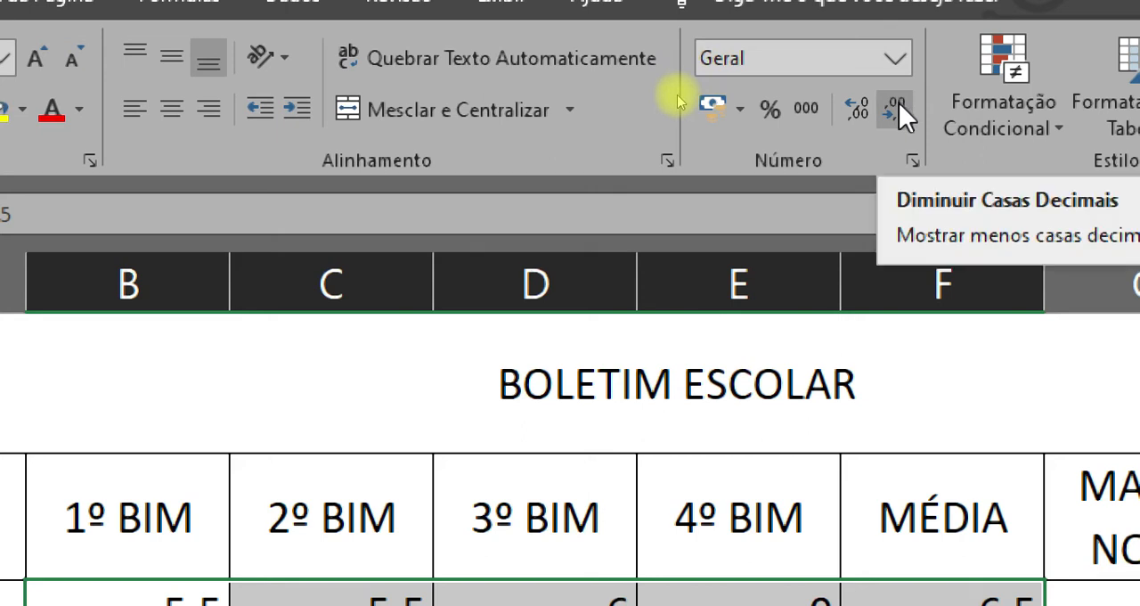
click(899, 102)
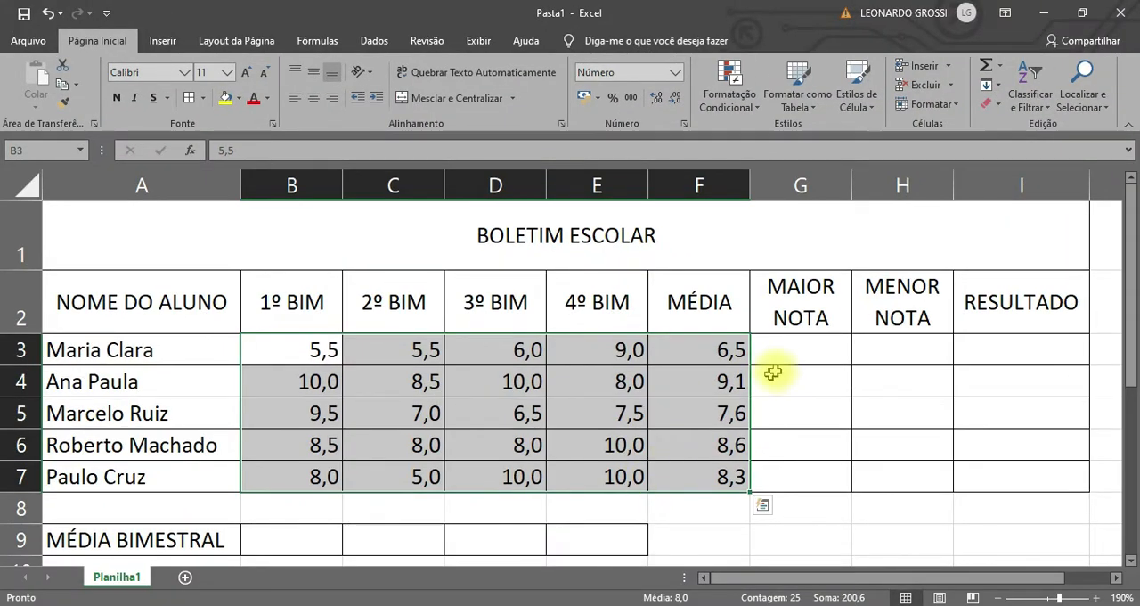
Calculate the first student's highest grade in G3 with the formula =MÁXIMO(B3:E3).
click(797, 351)
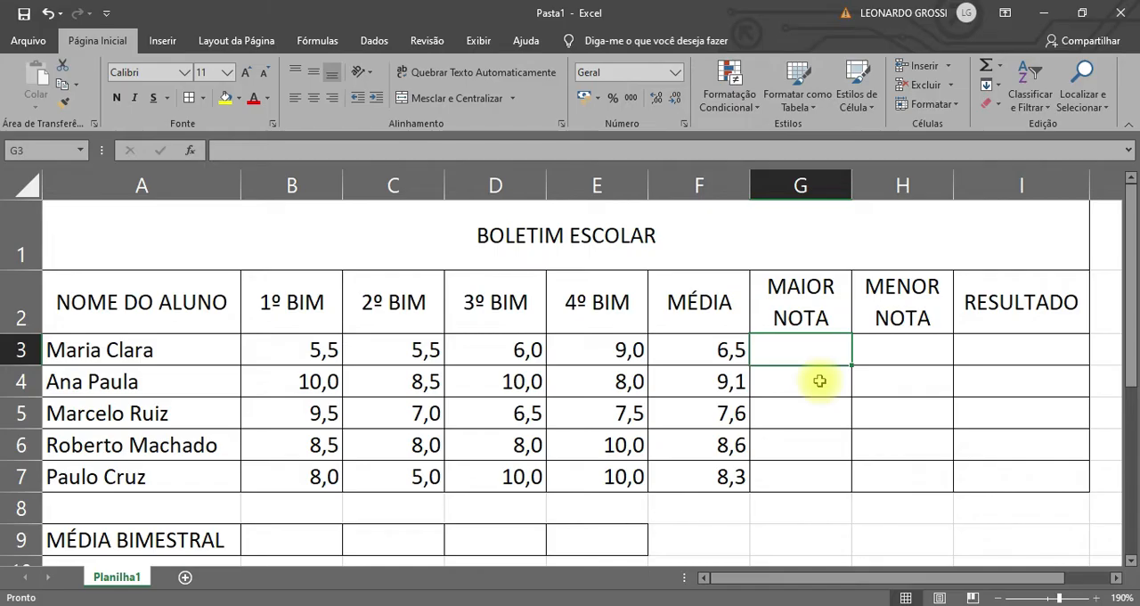
text(=M)
key(Escape)
text(Á)
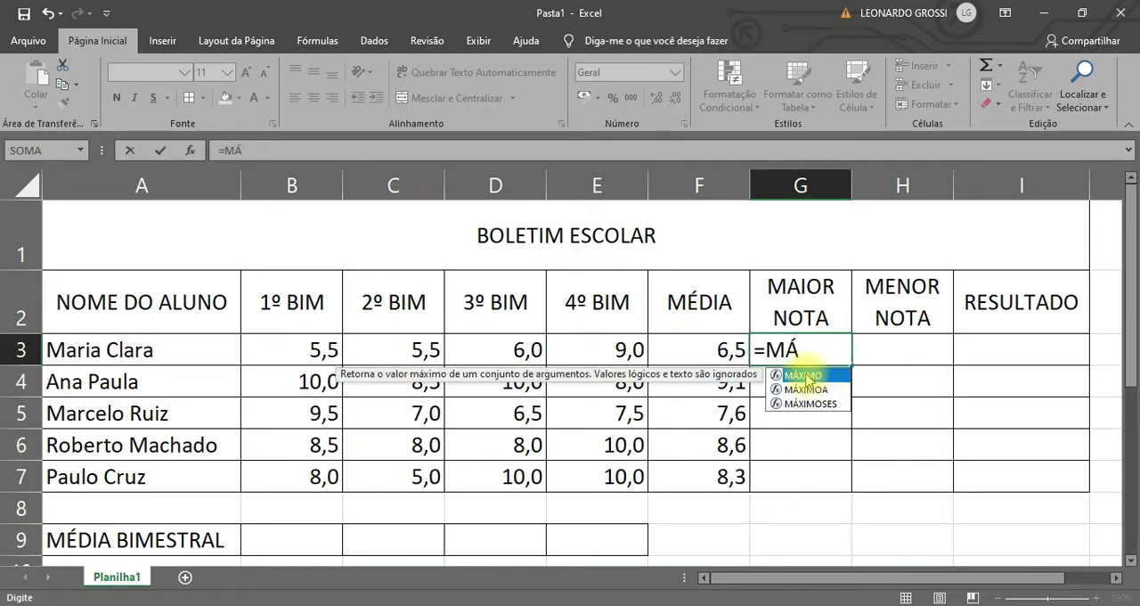
double_click(801, 375)
drag(326, 348, 615, 356)
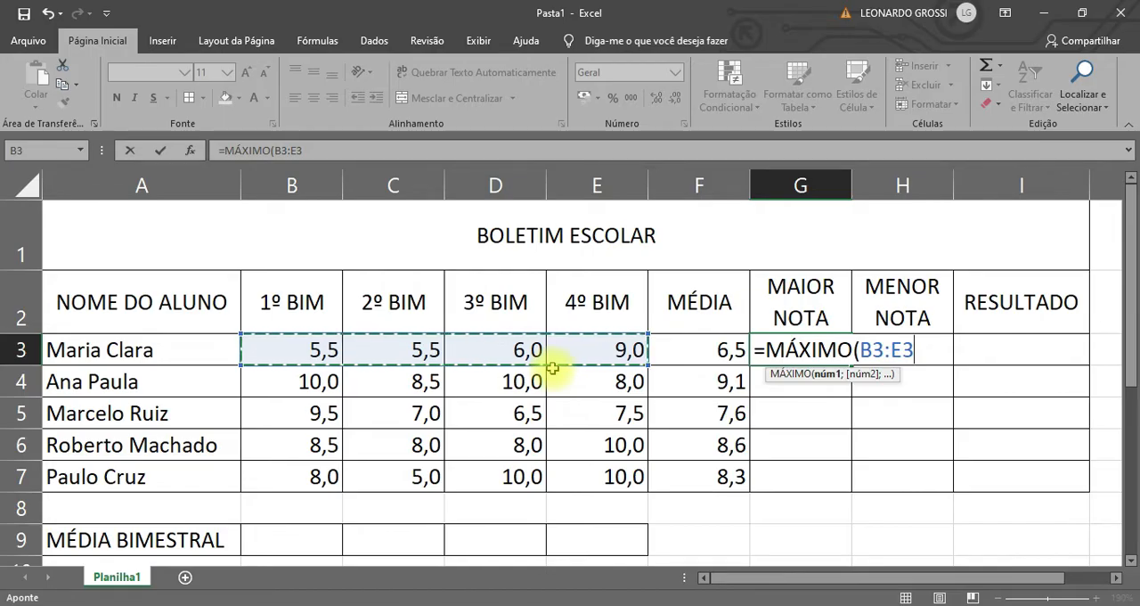
key(Return)
click(789, 349)
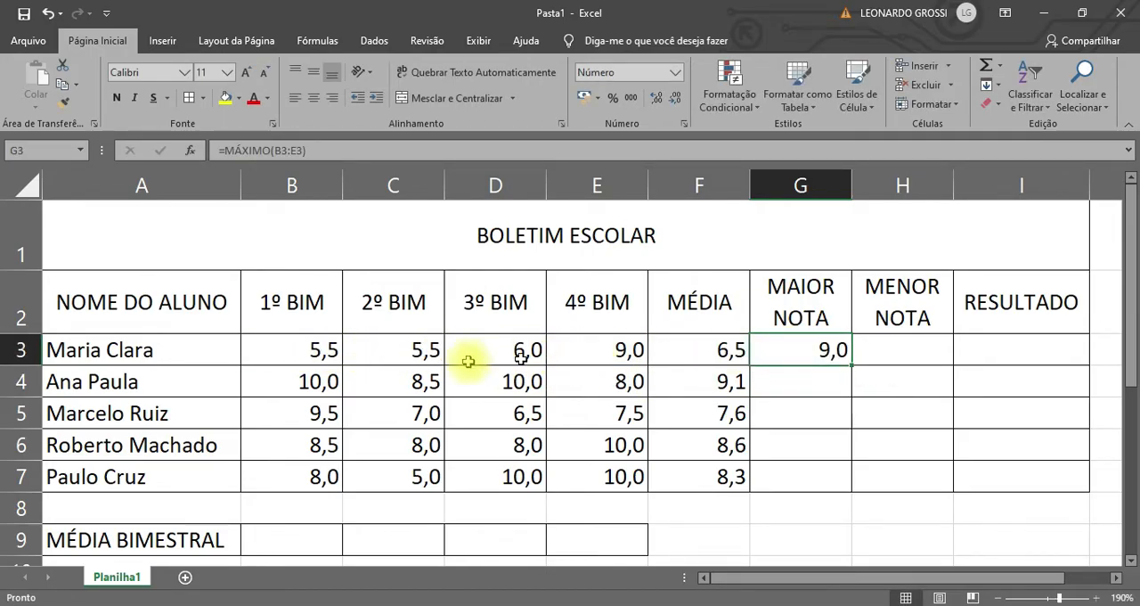
drag(292, 346, 601, 355)
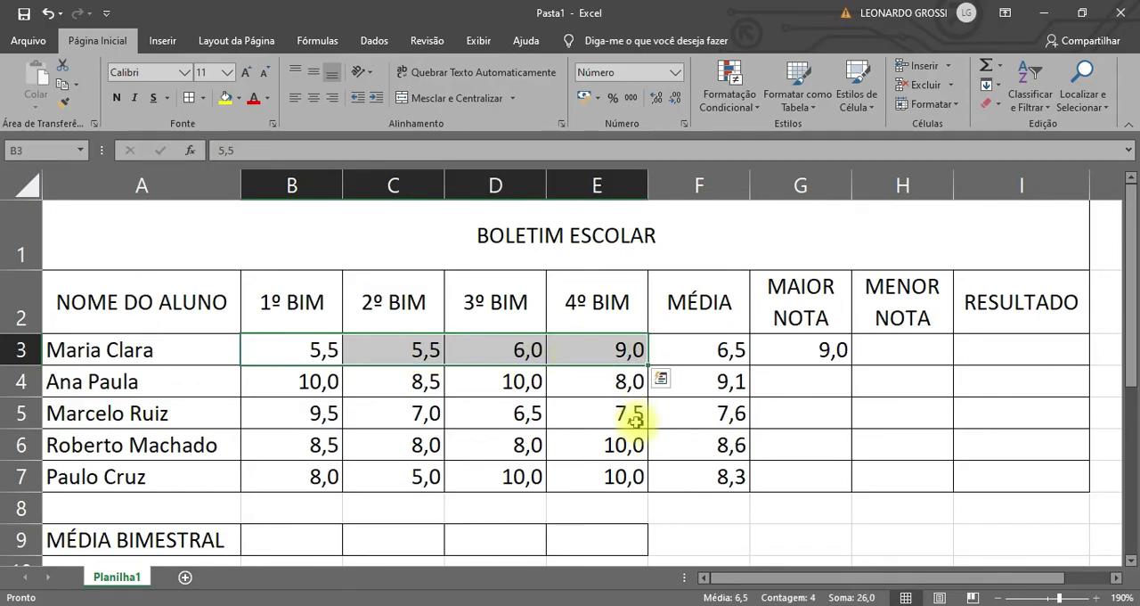
click(617, 360)
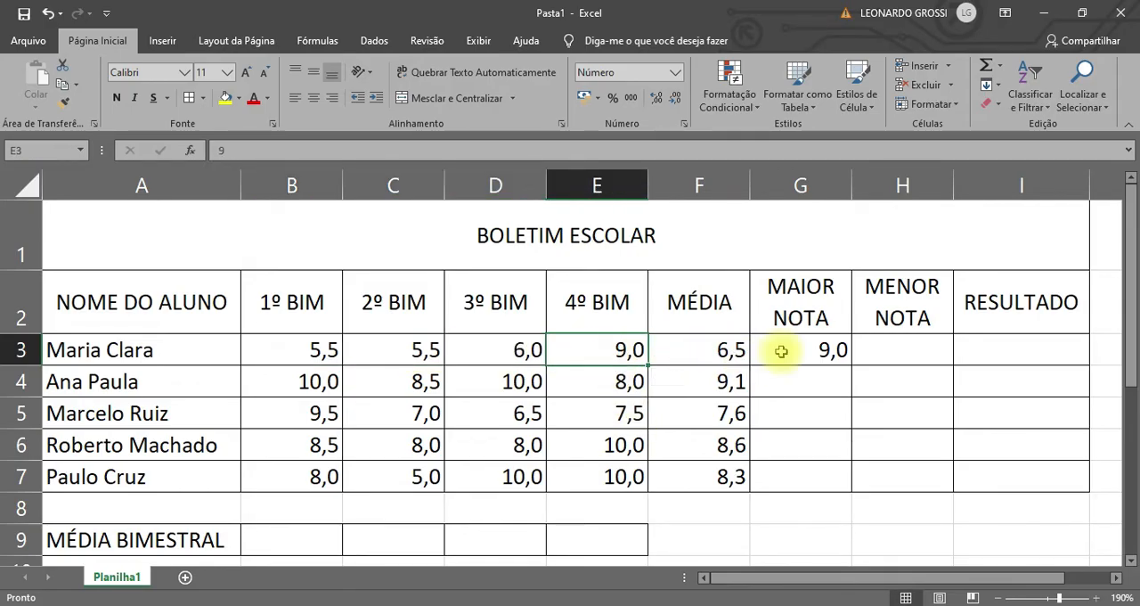
Copy the highest-grade formula from G3 down to G7 for the remaining students.
click(830, 356)
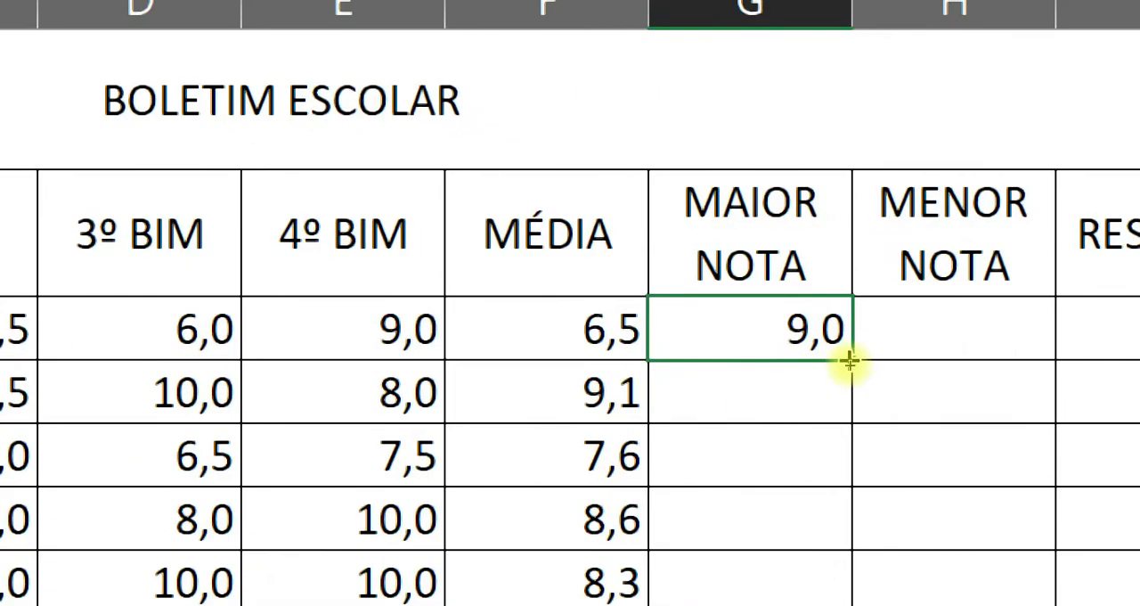
drag(850, 361, 842, 599)
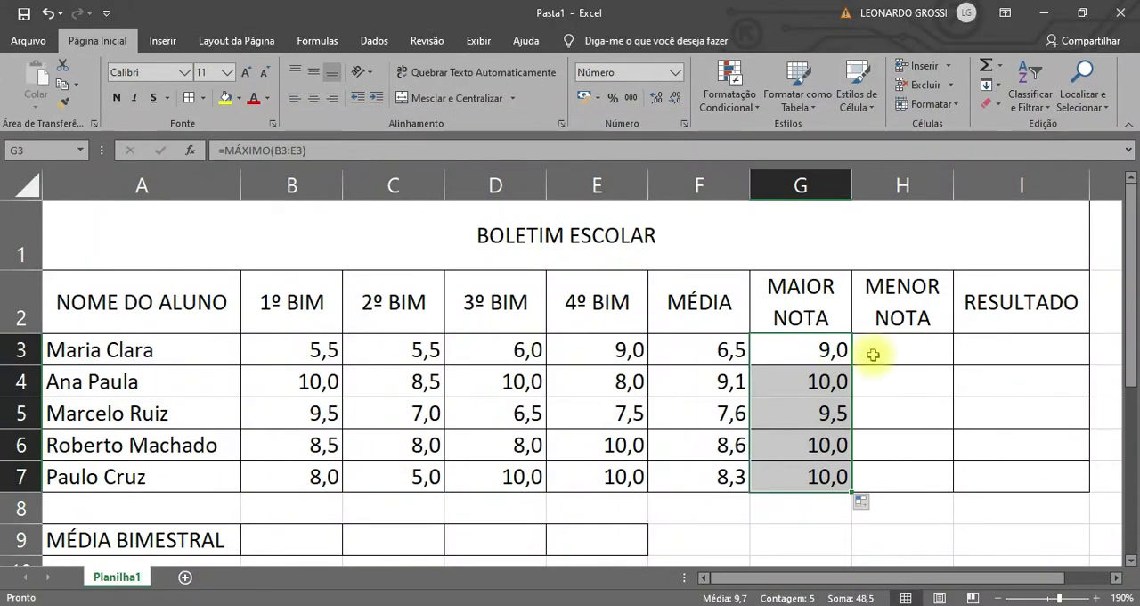
Calculate the first student's lowest grade in H3 with the formula =MÍNIMO(B3:E3).
click(927, 289)
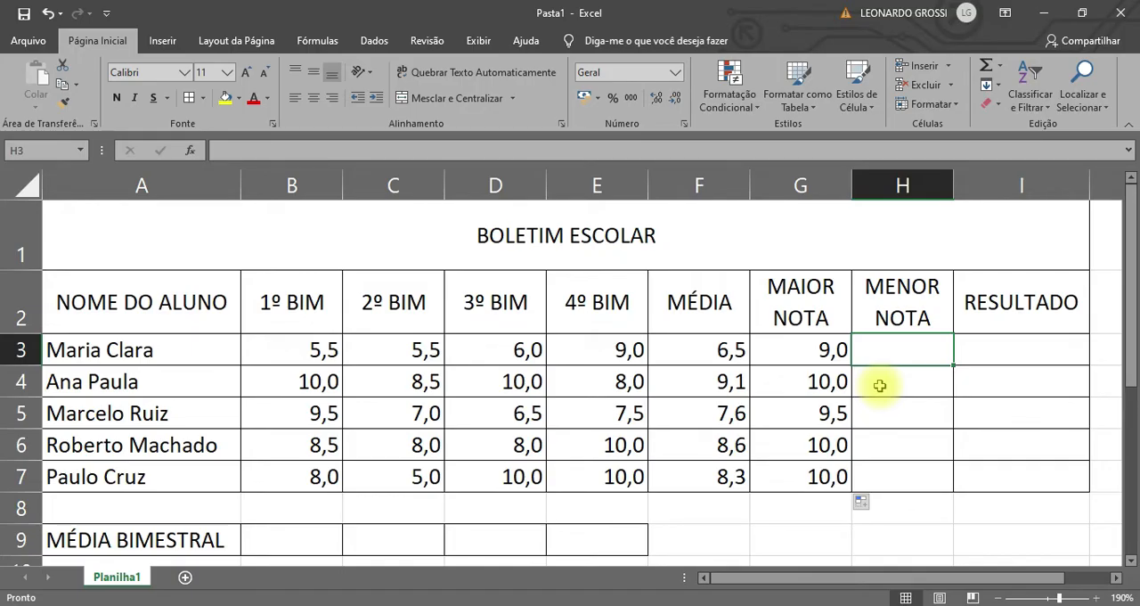
text(=M)
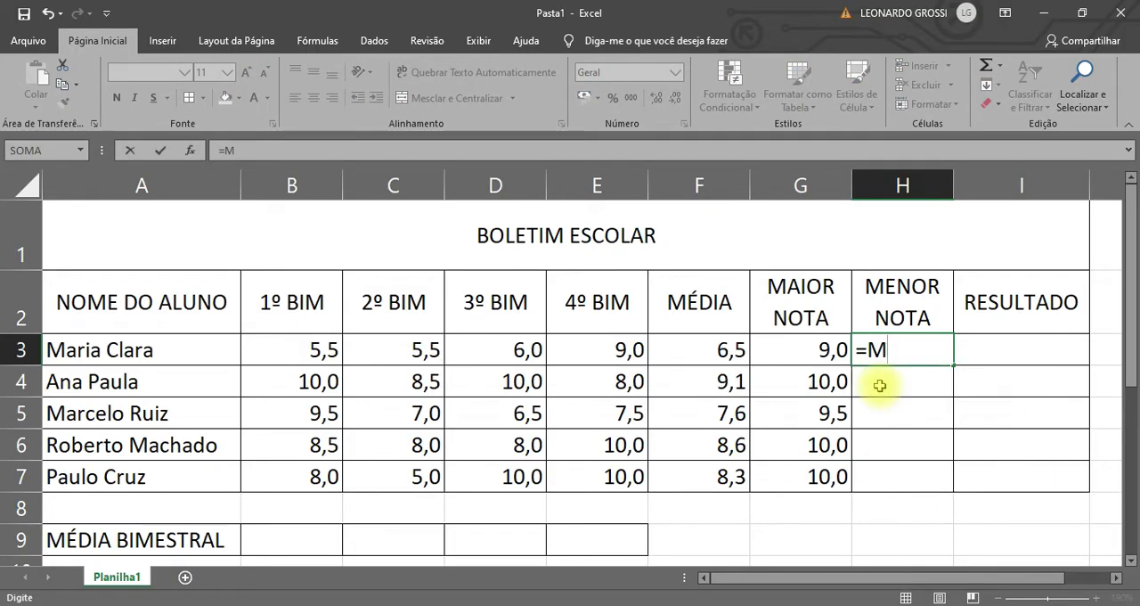
text(Í)
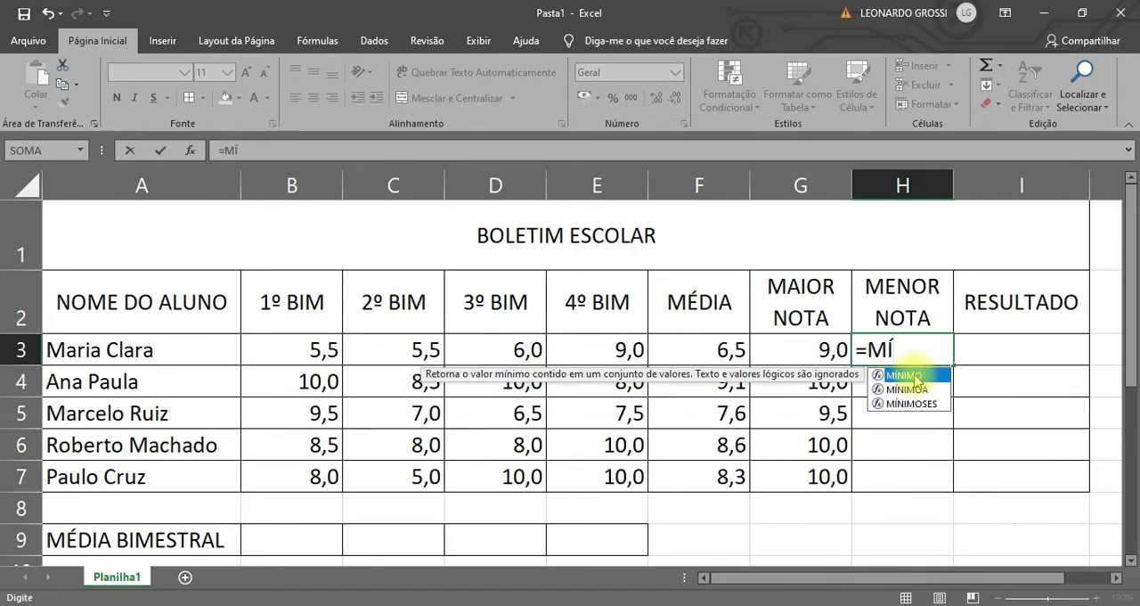
double_click(915, 376)
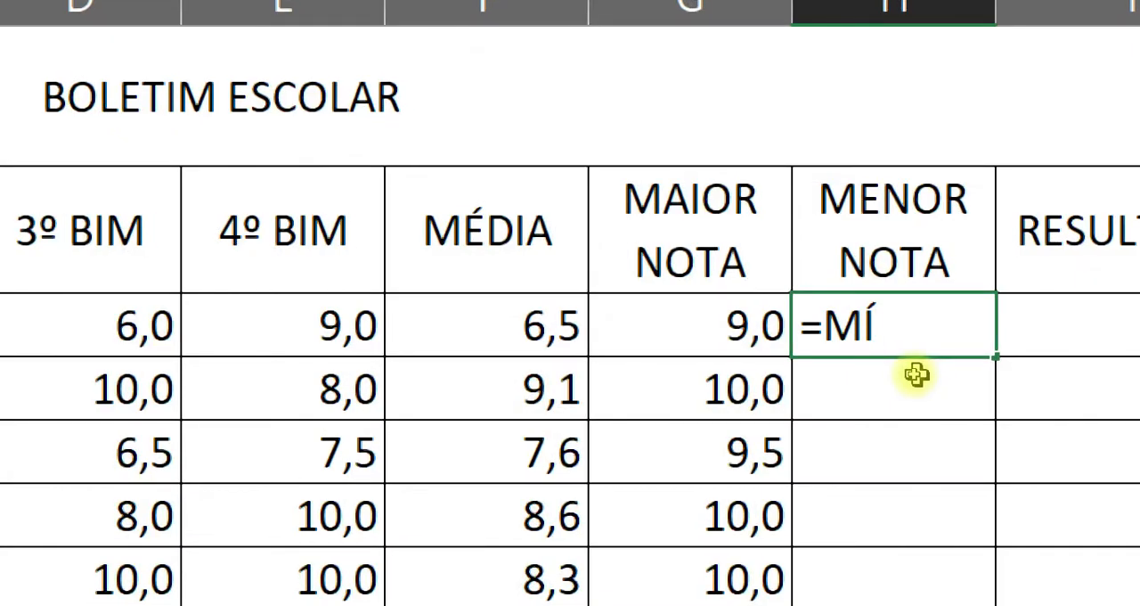
text(N)
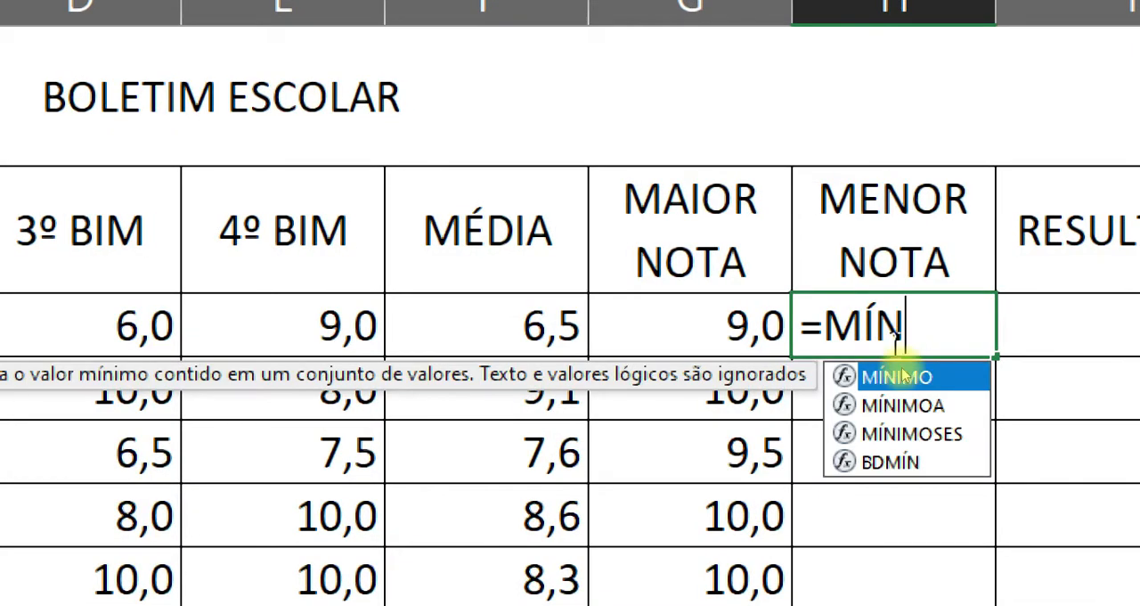
double_click(838, 378)
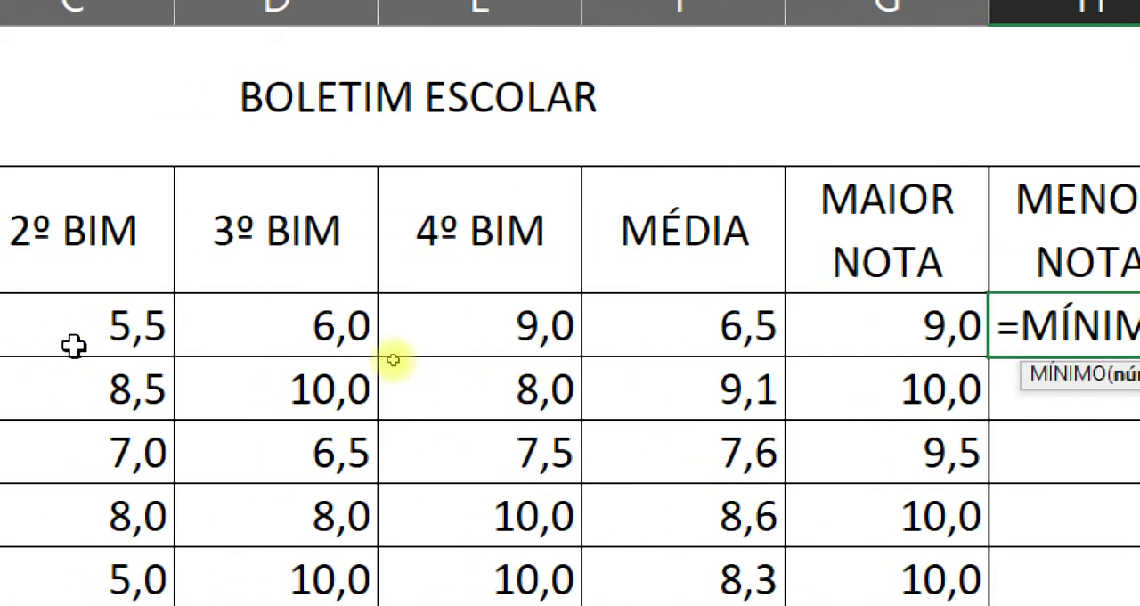
drag(150, 336, 721, 316)
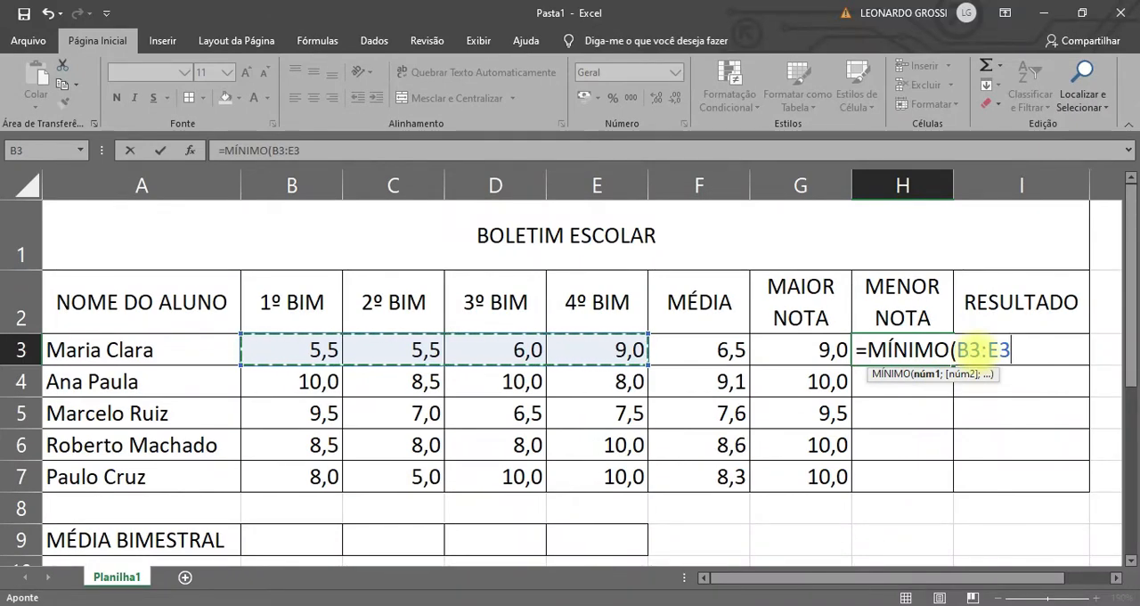
key(Return)
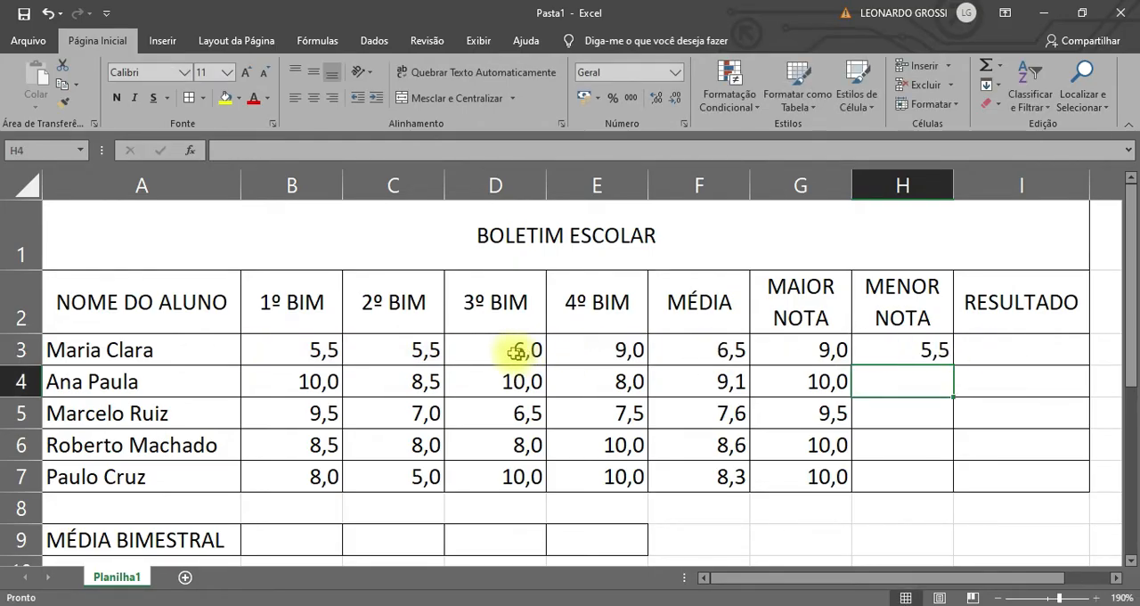
Copy the lowest-grade formula from H3 down to H7 for the remaining students.
click(895, 355)
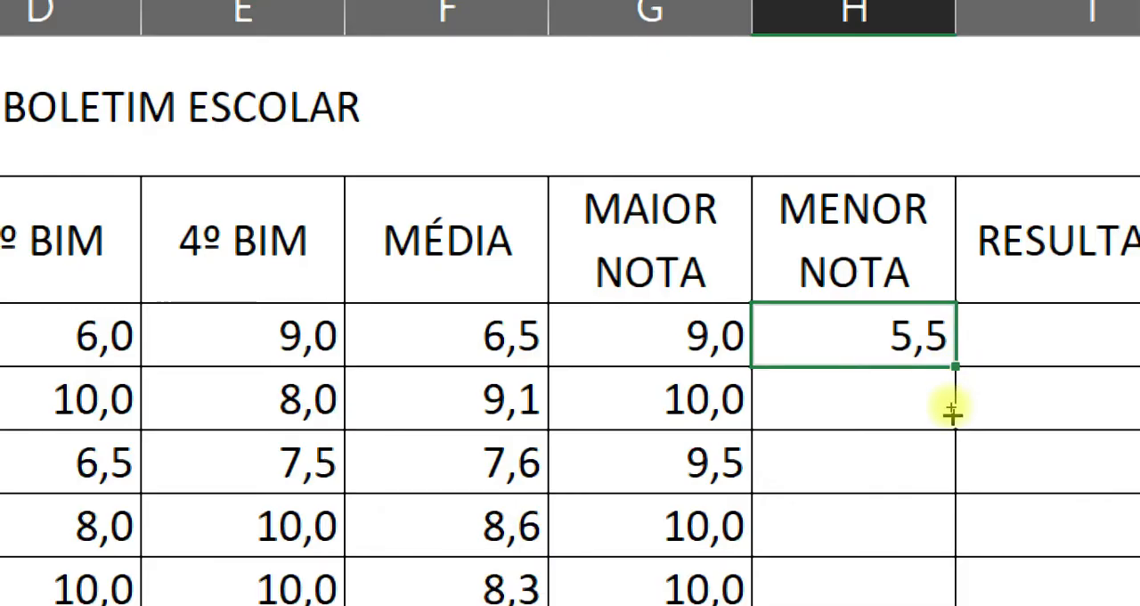
drag(953, 412, 947, 491)
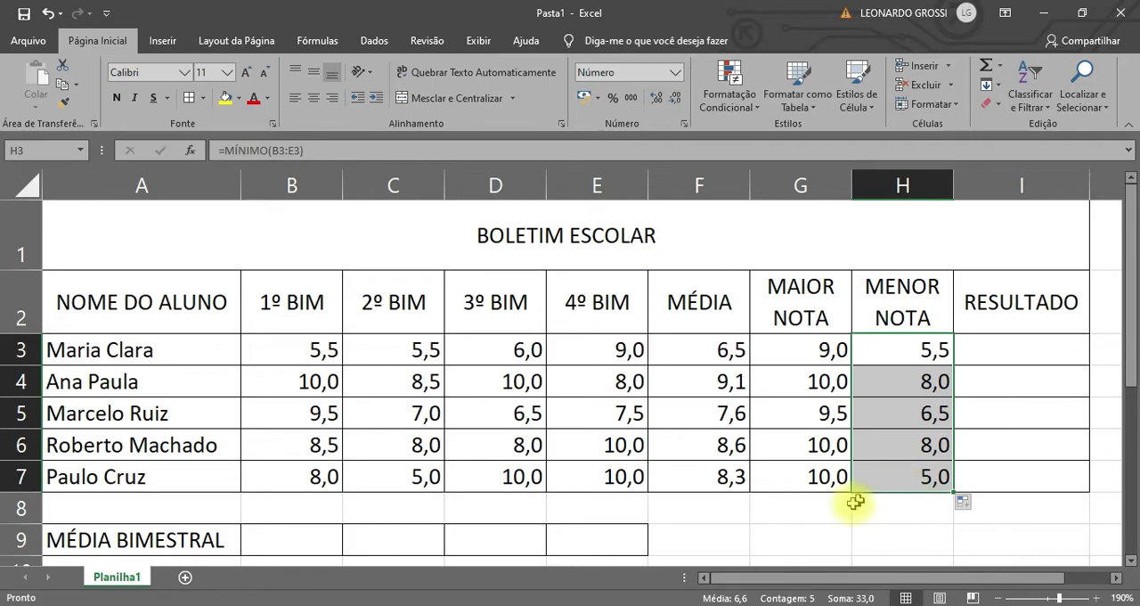
click(829, 510)
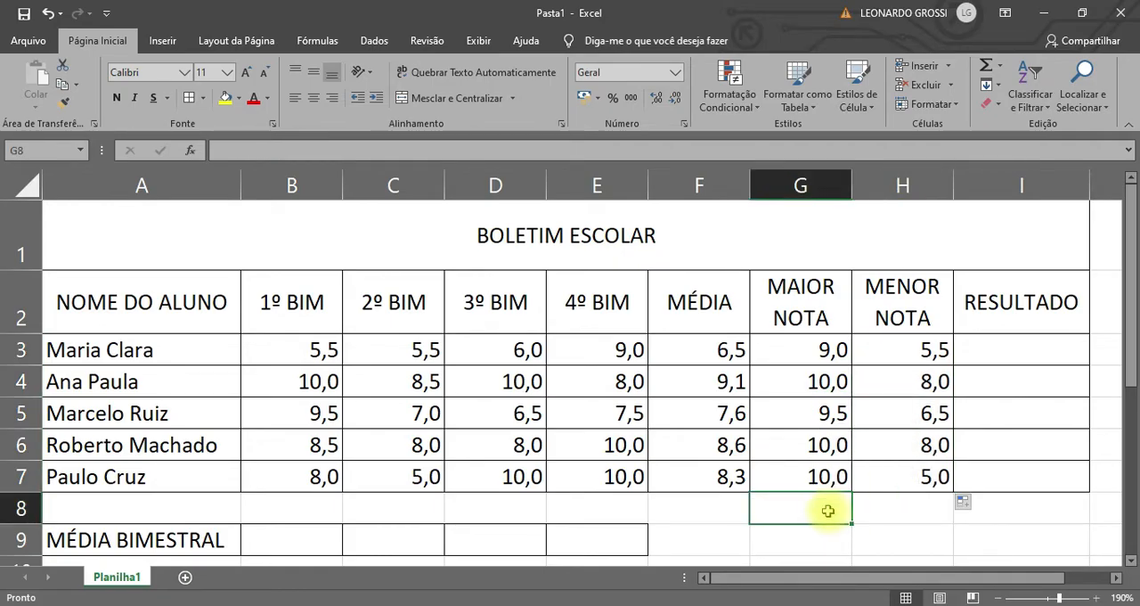
Clear the highest-grade and lowest-grade formulas from G3:H7.
click(806, 355)
drag(806, 355, 904, 472)
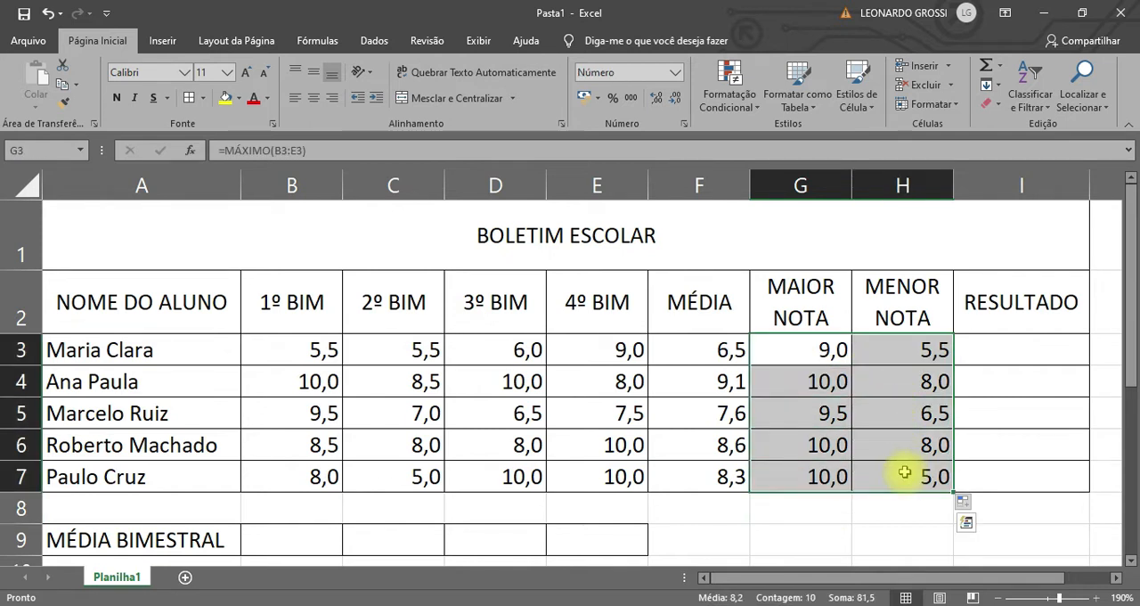
key(Delete)
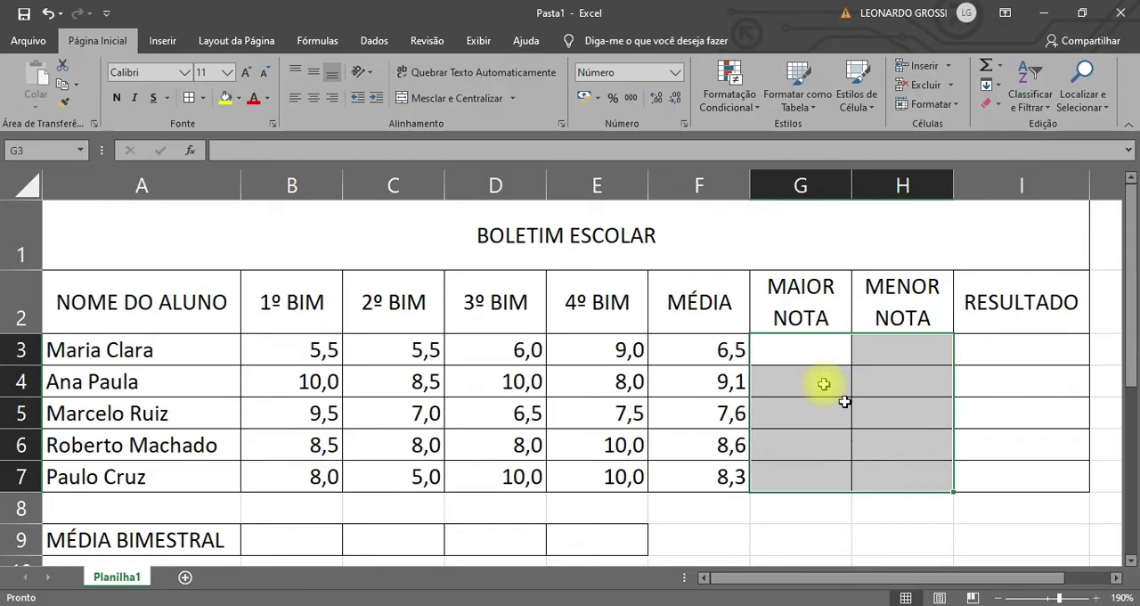
Try to calculate the first student's highest grade in G3 with =MAIOR(B3:E3, leaving out the k argument.
double_click(802, 353)
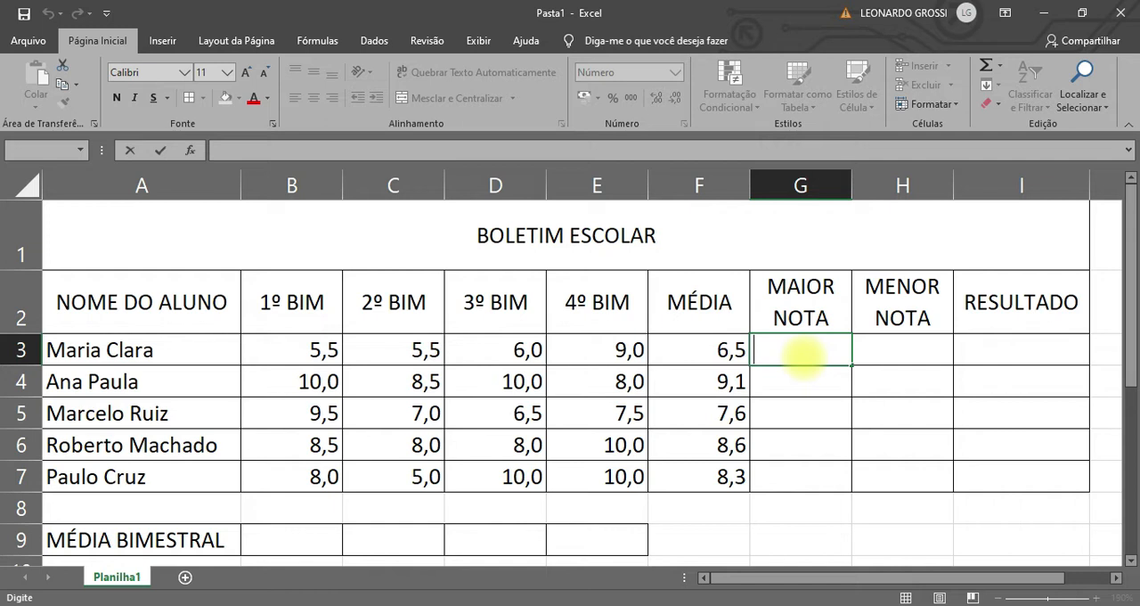
text(=)
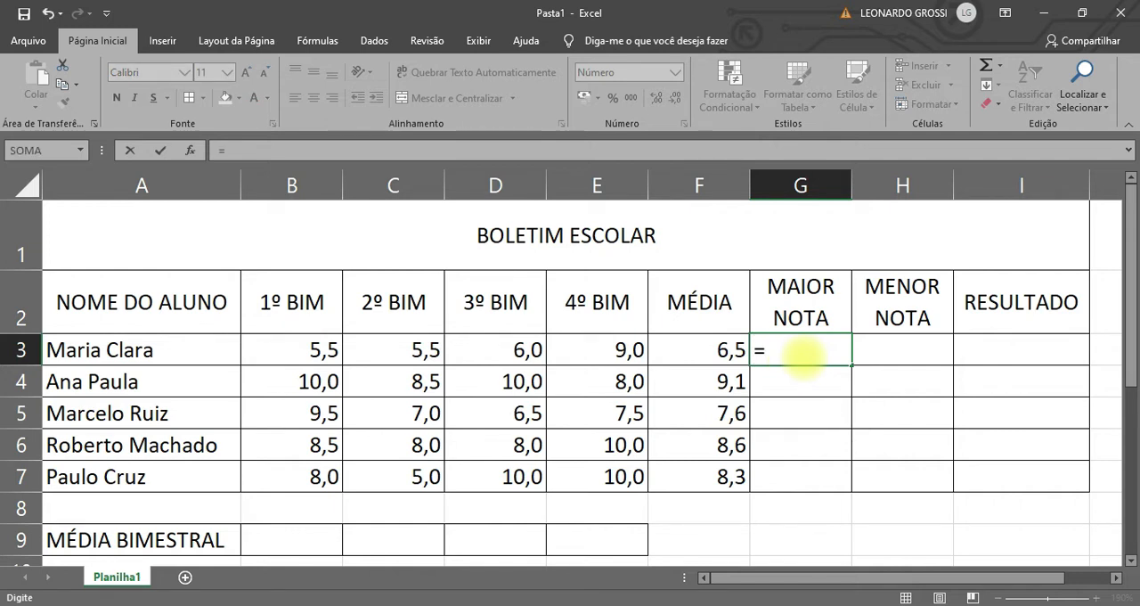
text(MA)
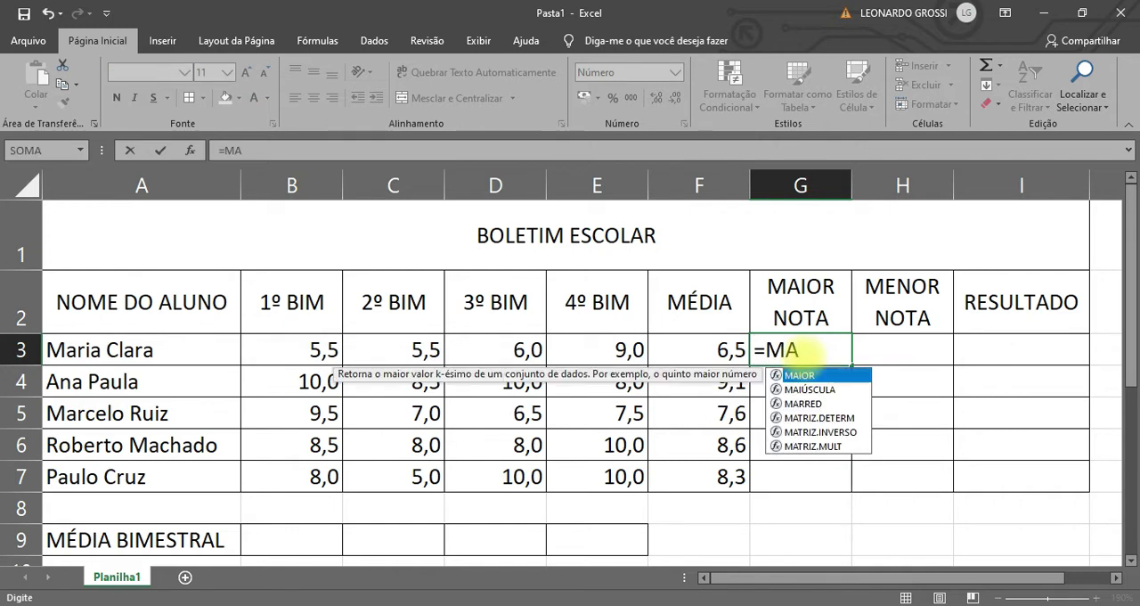
double_click(800, 374)
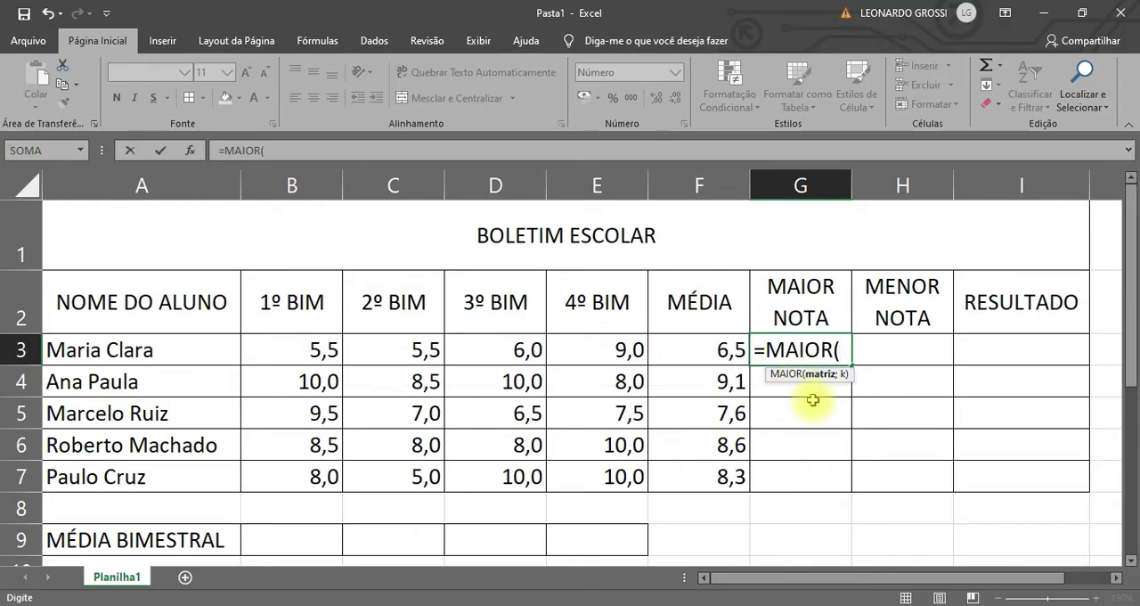
drag(301, 357, 579, 349)
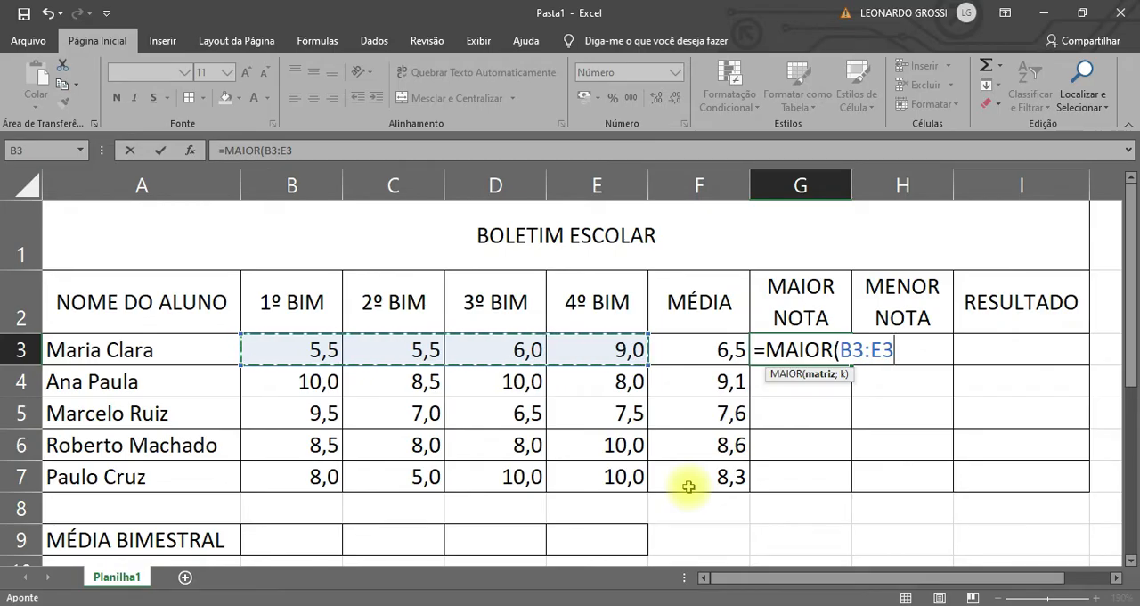
key(Return)
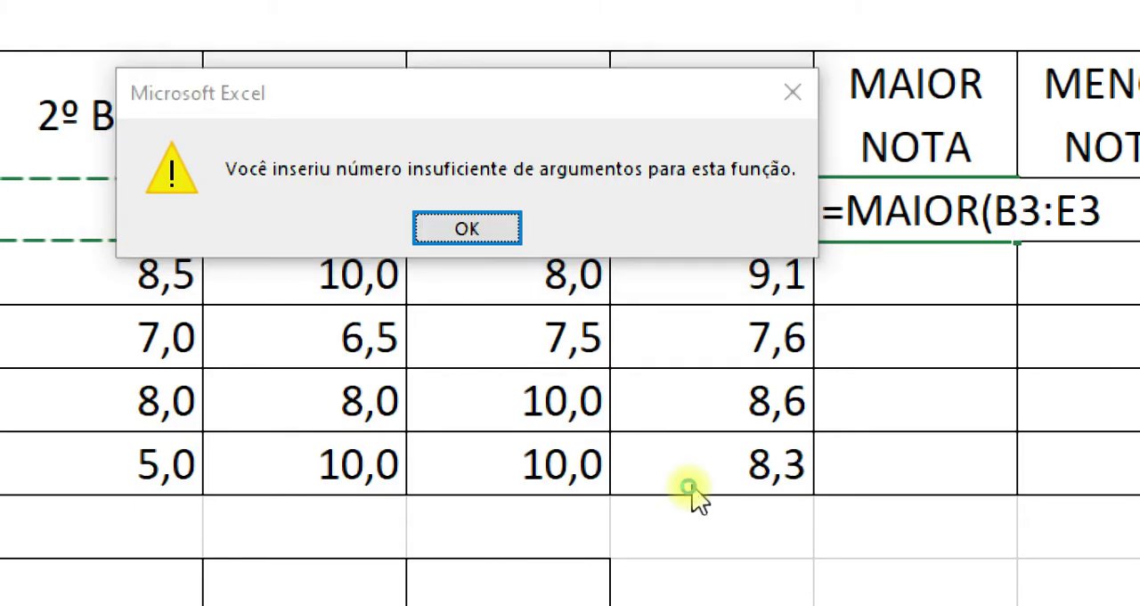
key(Return)
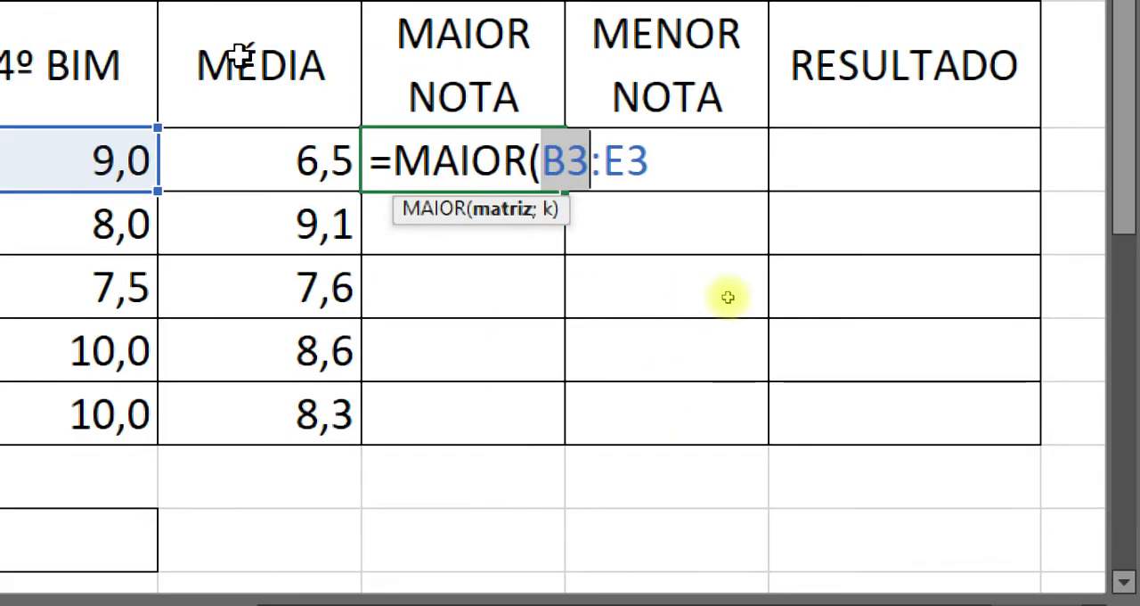
Complete the highest-grade formula in G3 as =MAIOR(B3:E3;1), trying 3 and 4 for k before settling on 1.
click(660, 110)
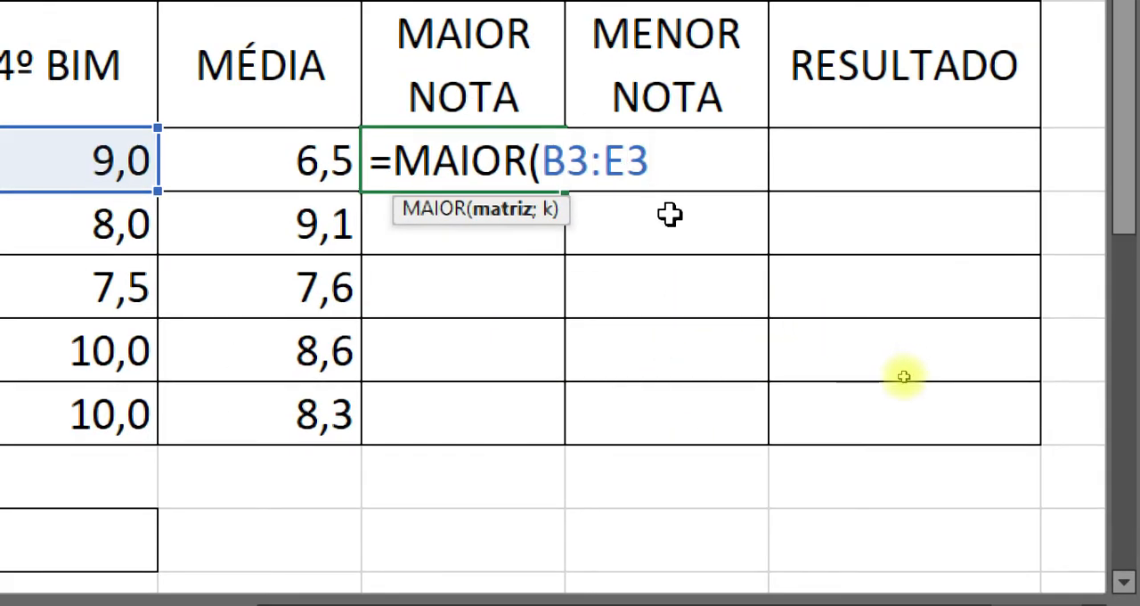
click(503, 227)
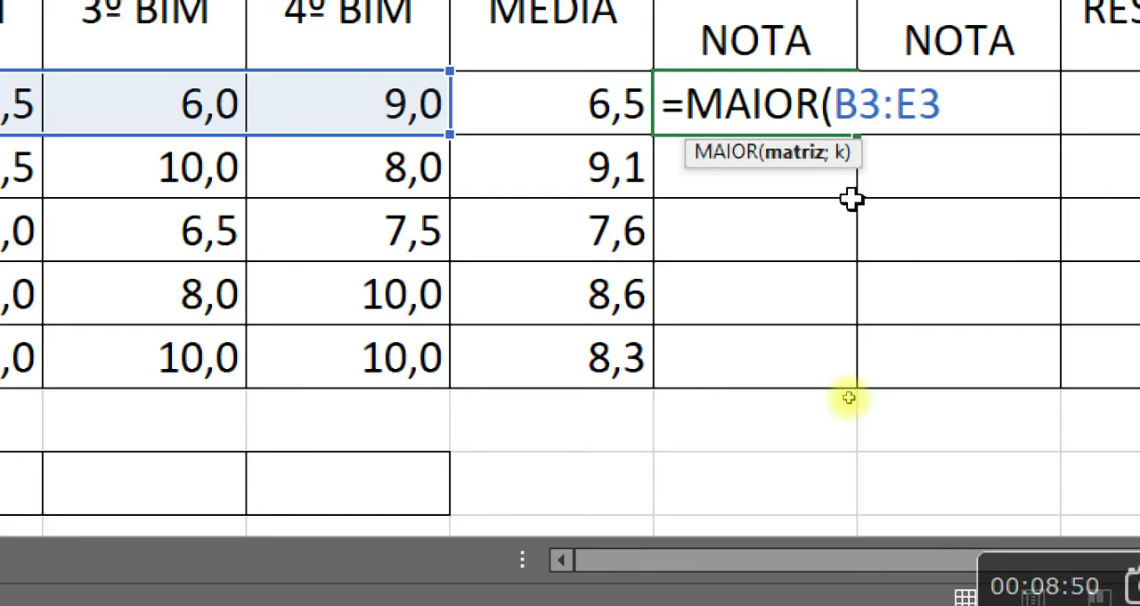
text(;)
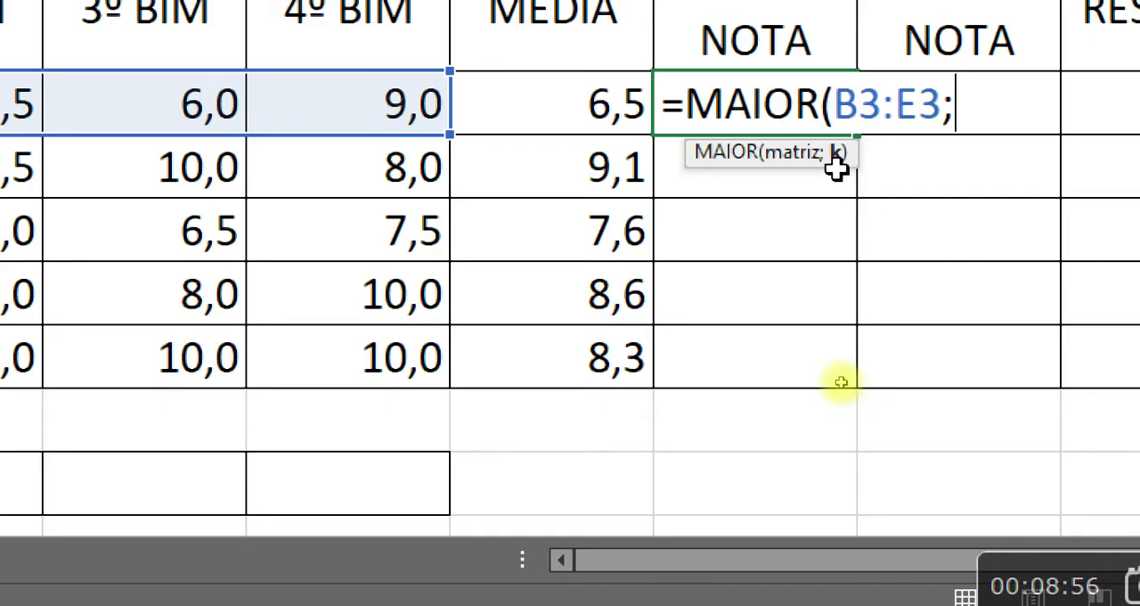
key(BackSpace)
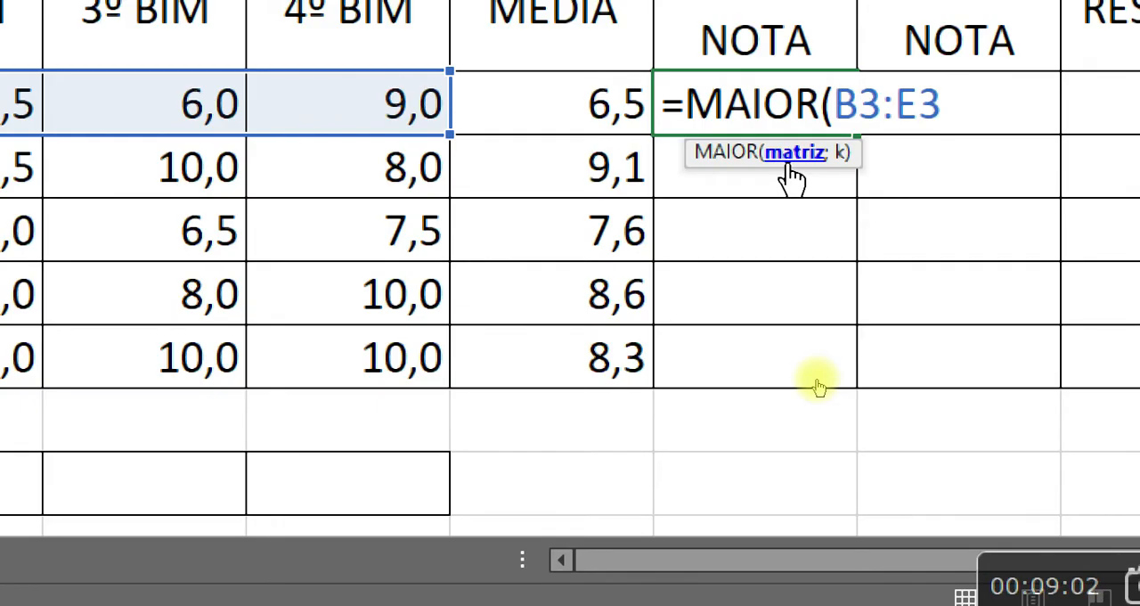
text(;)
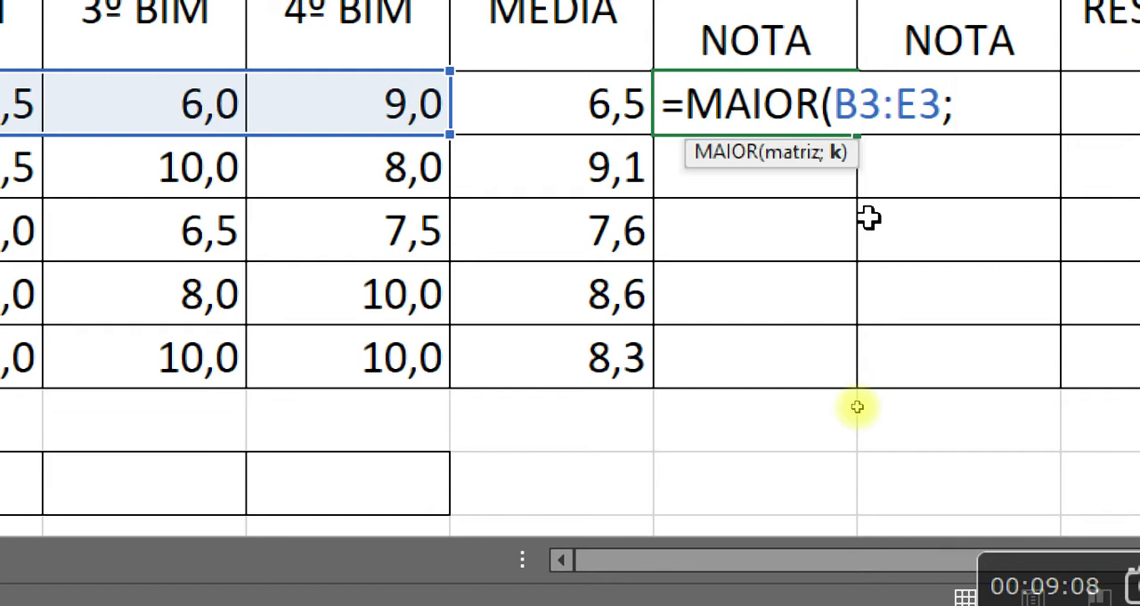
text(1)
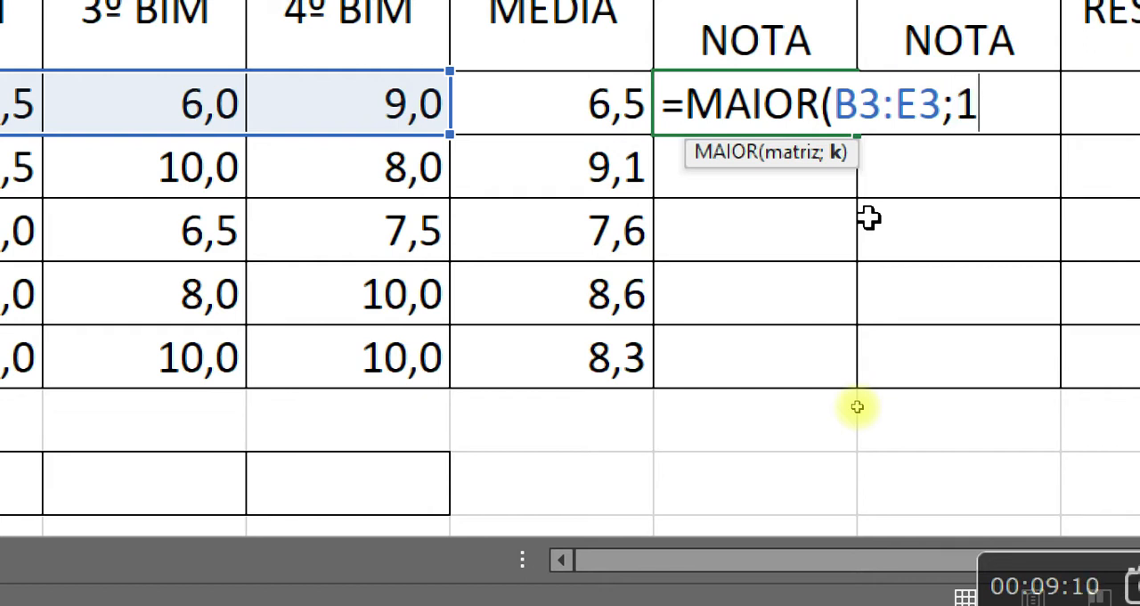
key(BackSpace)
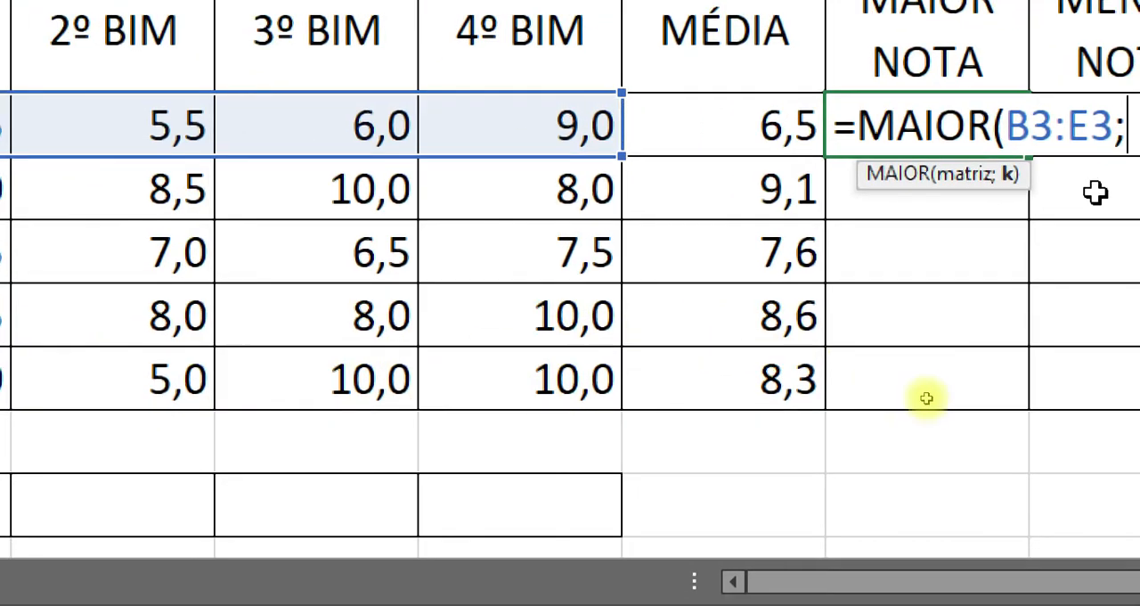
text(3)
key(BackSpace)
text(4)
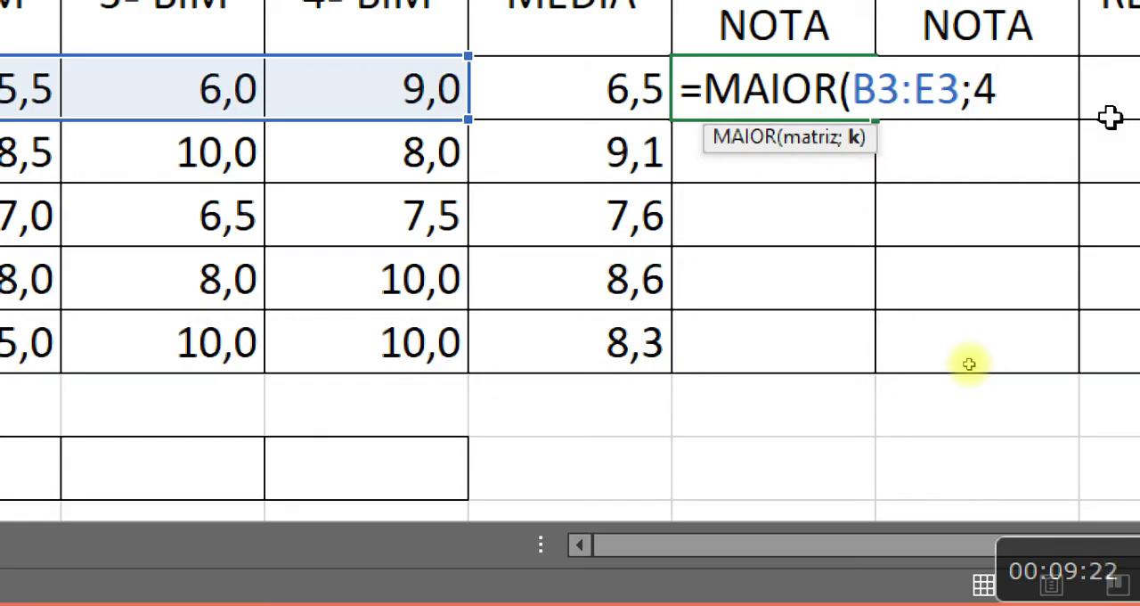
key(BackSpace)
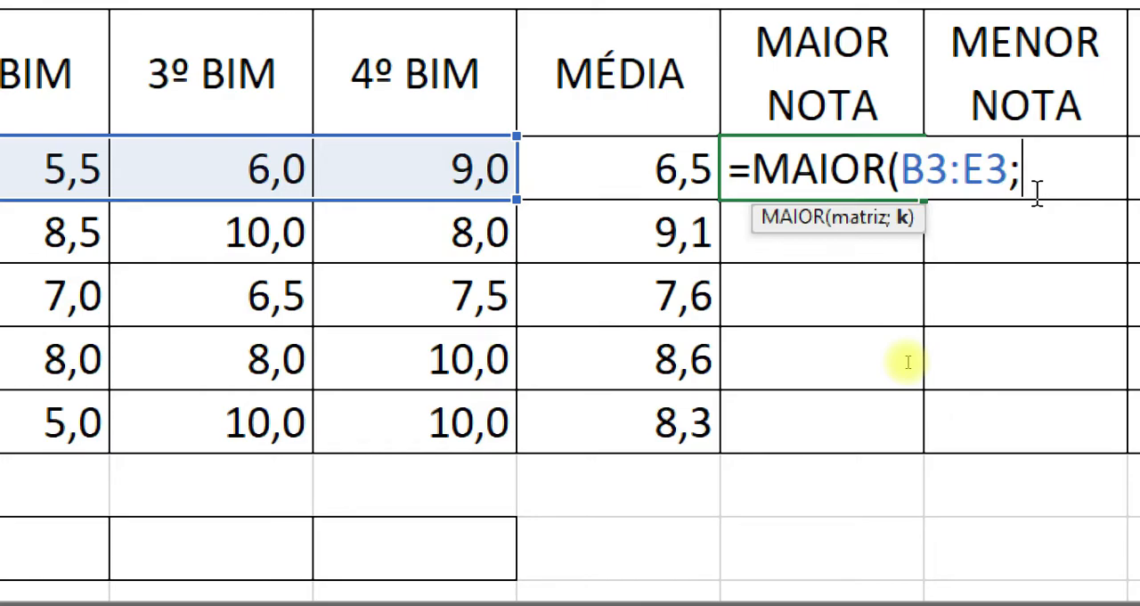
text(1)
key(Return)
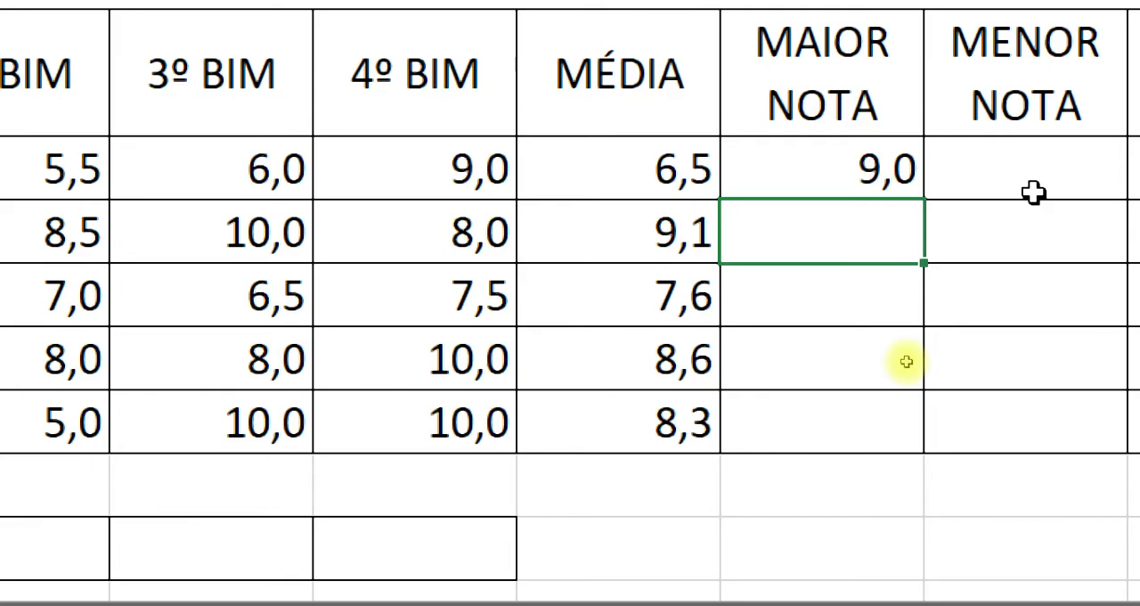
Change the k argument of the MAIOR formula in G3 to 3 for the third-highest grade.
click(880, 178)
double_click(881, 180)
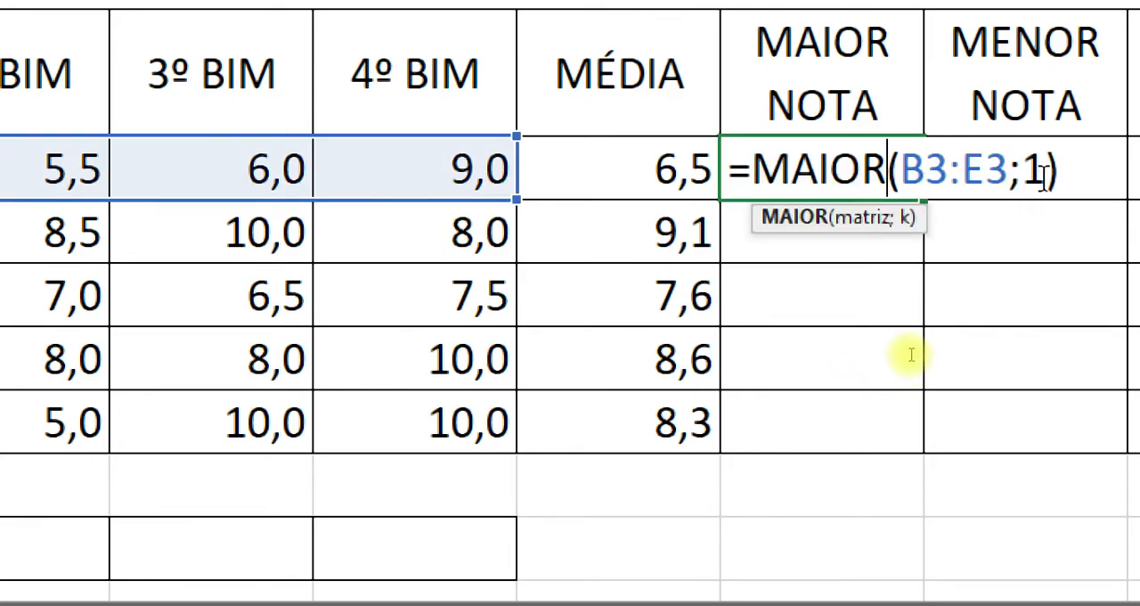
click(1045, 182)
key(BackSpace)
text(3)
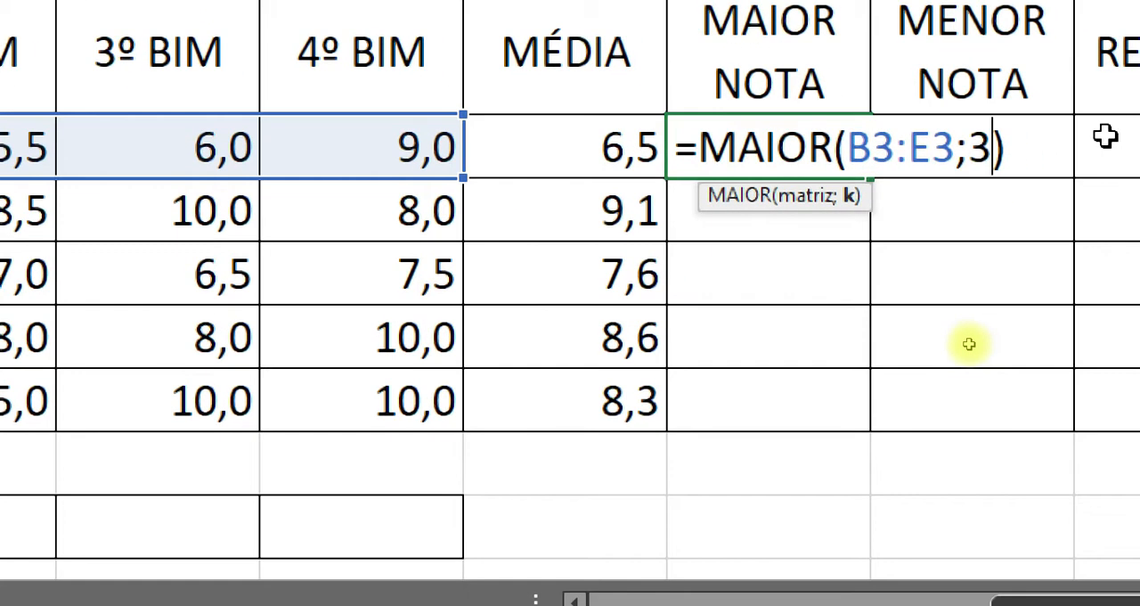
key(Return)
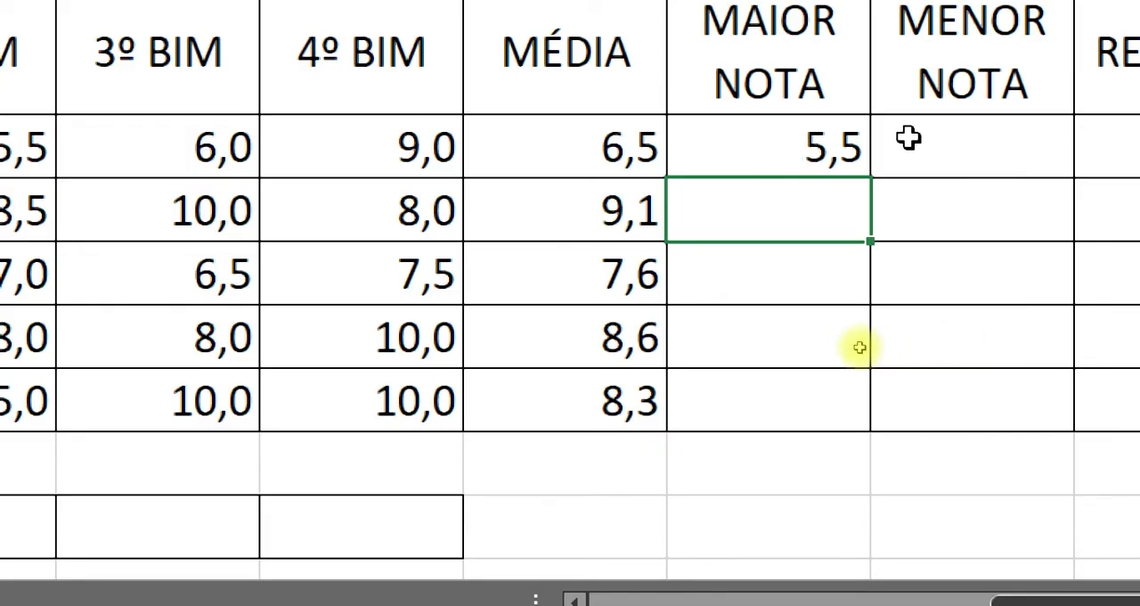
Change the k argument of the MAIOR formula in G3 to 2 for the second-highest grade.
double_click(826, 149)
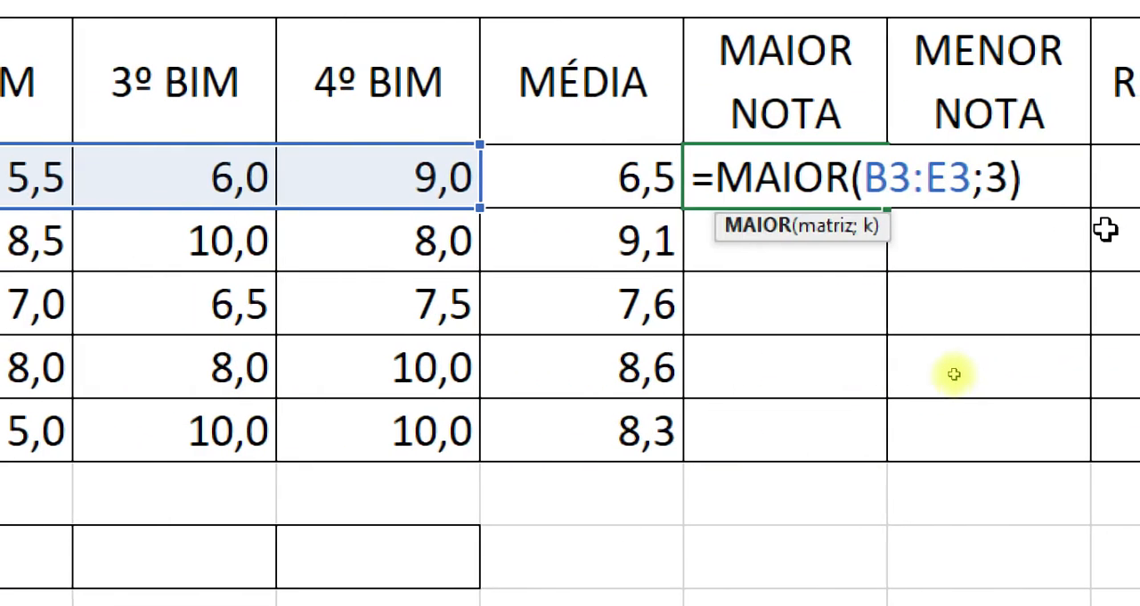
click(1010, 178)
text(2)
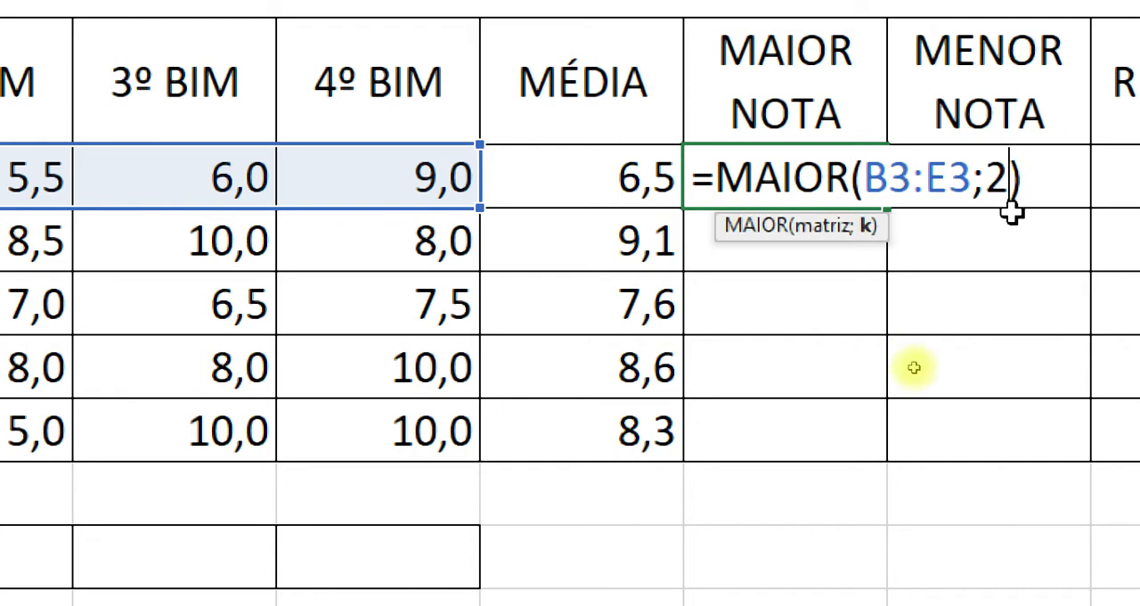
key(Return)
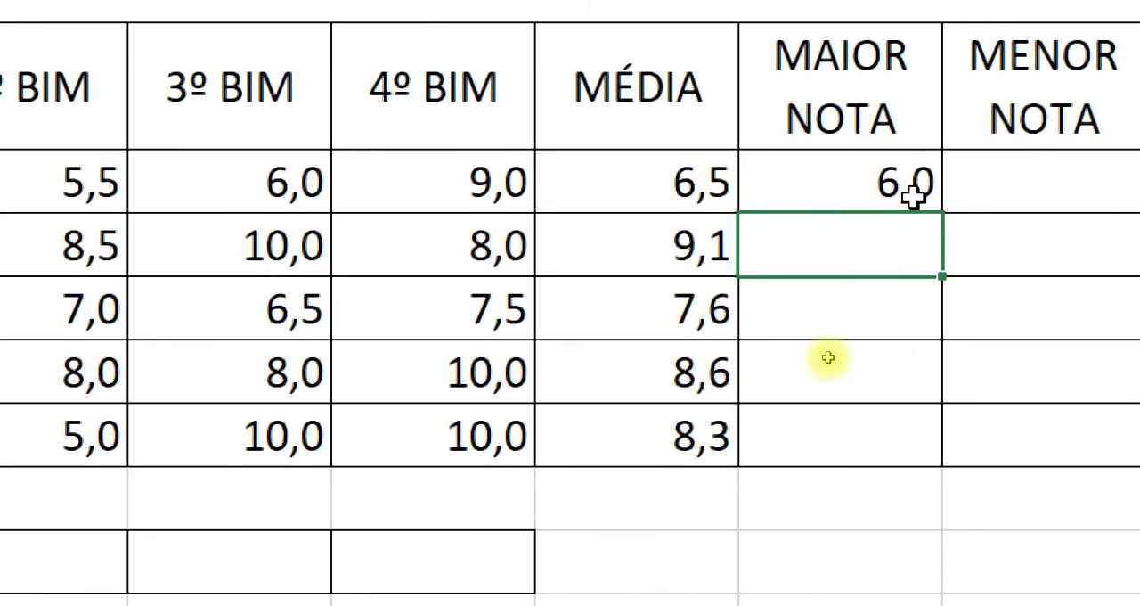
Change the k argument of the MAIOR formula in G3 to 4 and compare the result with the grades in B3:E3.
double_click(1116, 189)
click(1062, 189)
key(BackSpace)
text(4)
key(Return)
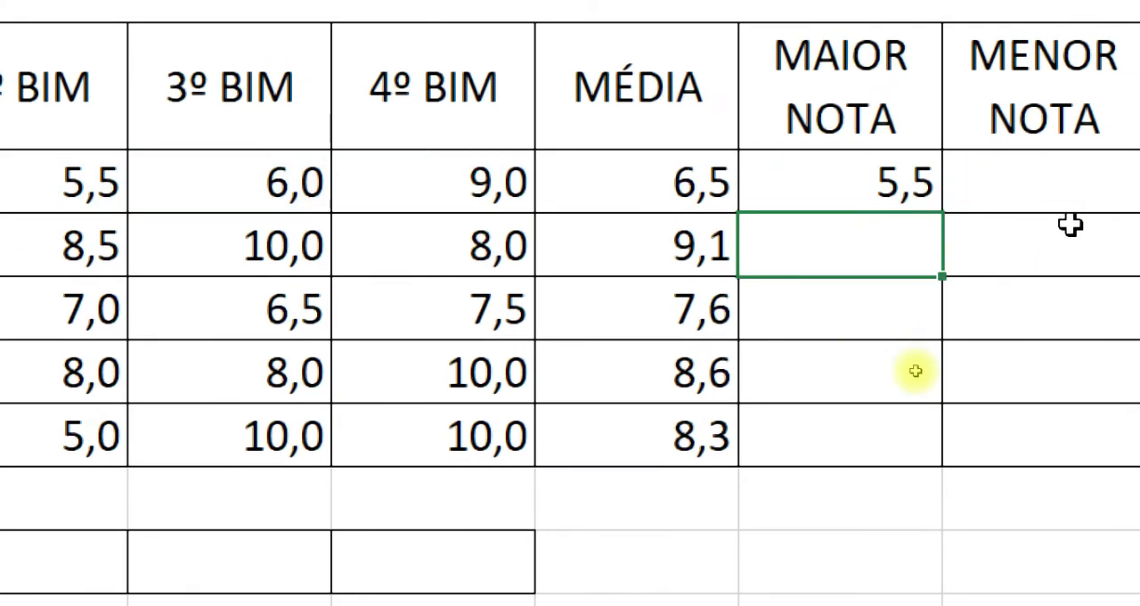
click(859, 190)
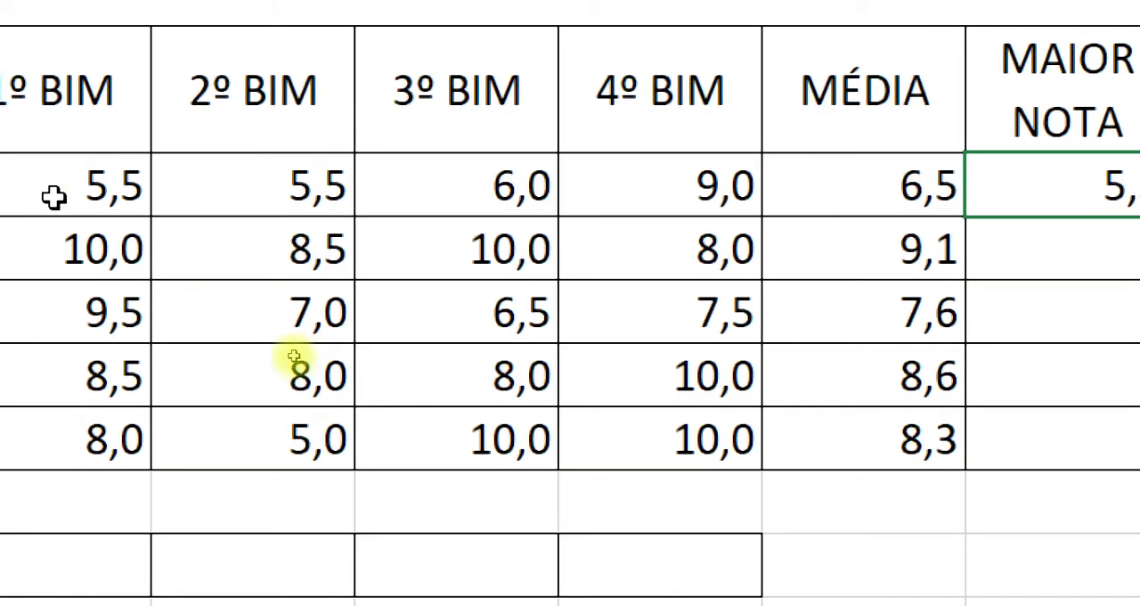
click(670, 187)
click(472, 194)
click(251, 194)
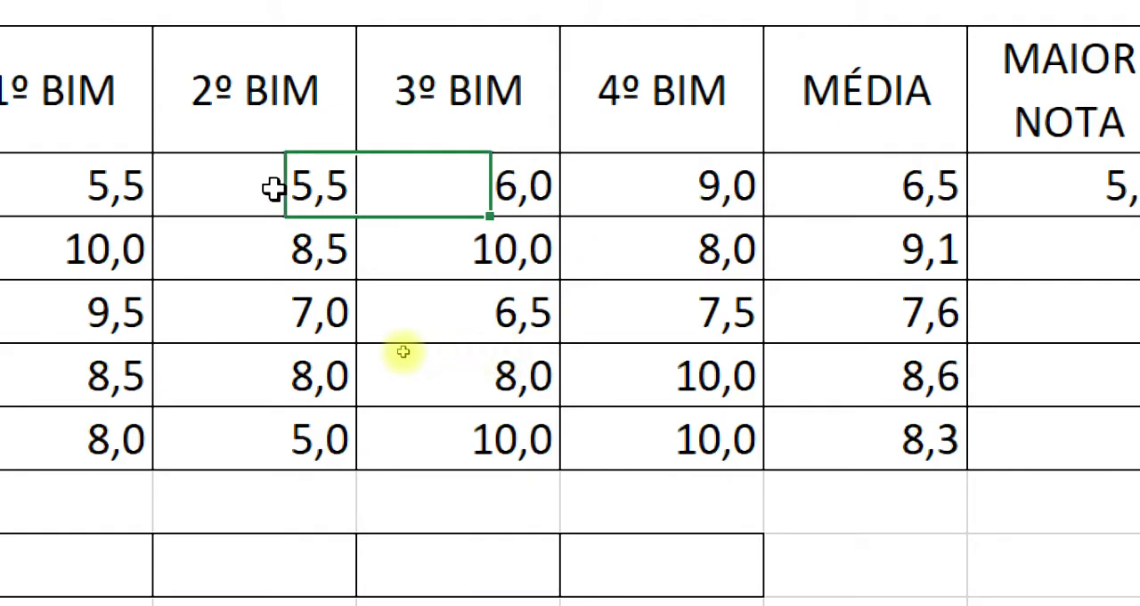
click(86, 184)
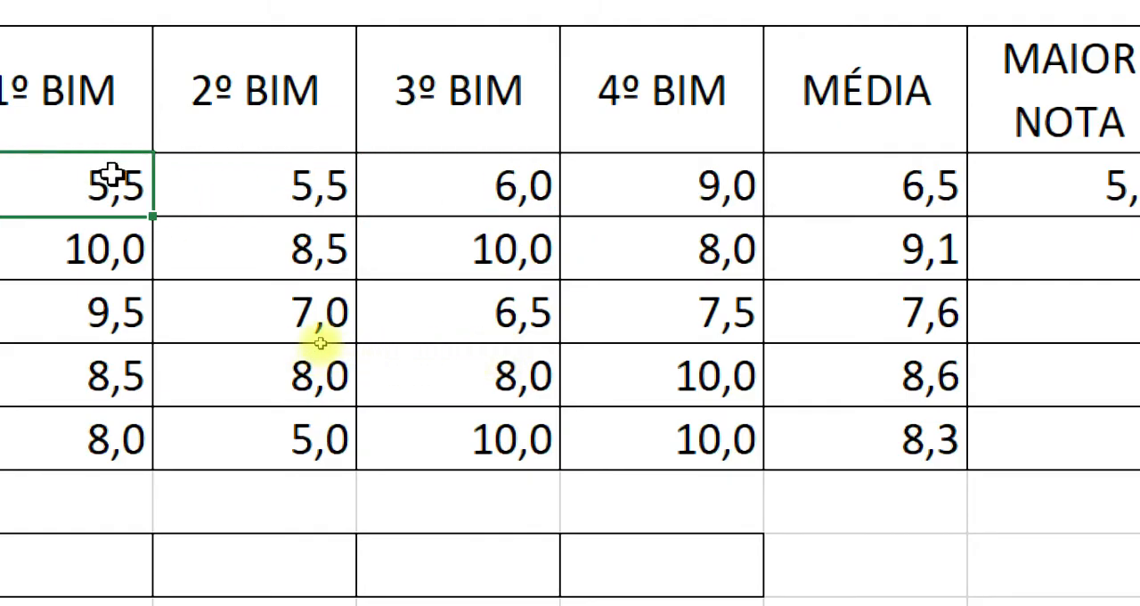
Set the k argument of the MAIOR formula in G3 back to 1 and fill the formula down to G7.
double_click(952, 186)
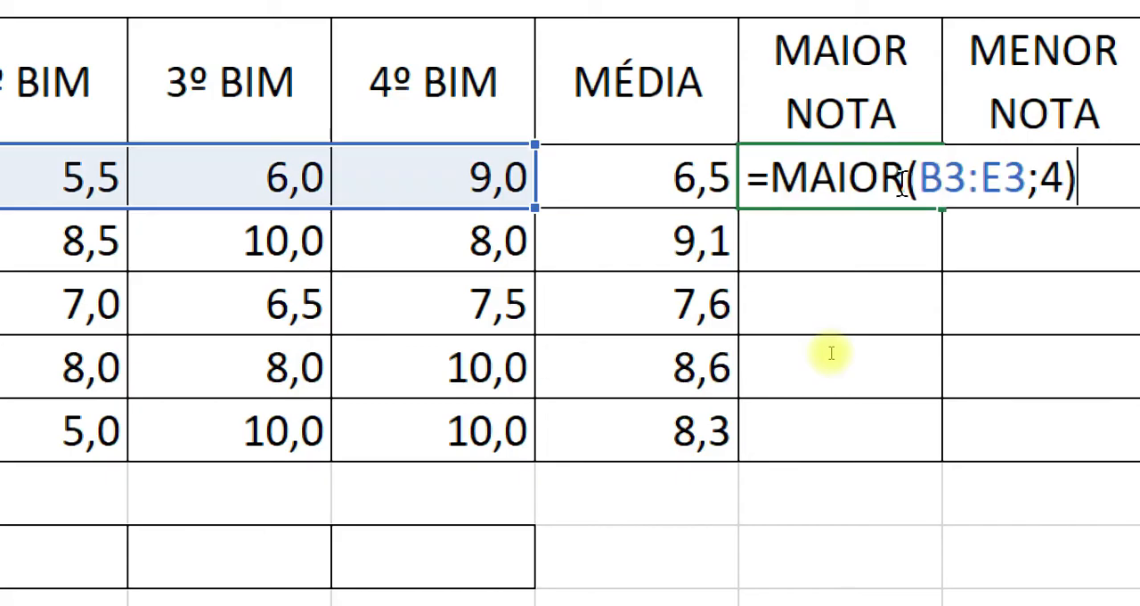
key(BackSpace)
text(1)
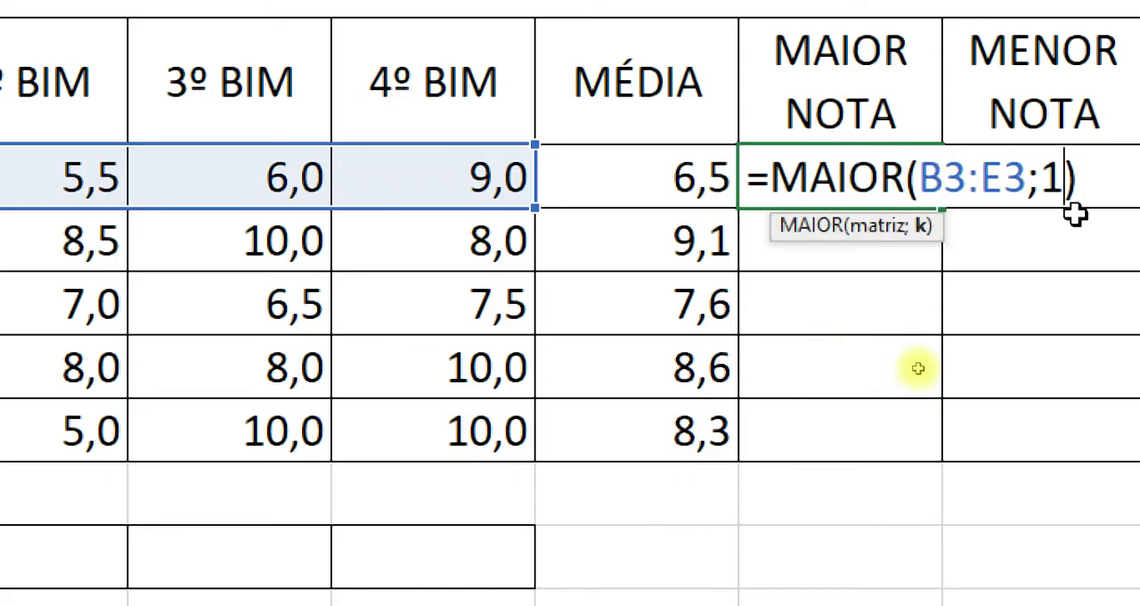
key(Return)
click(840, 183)
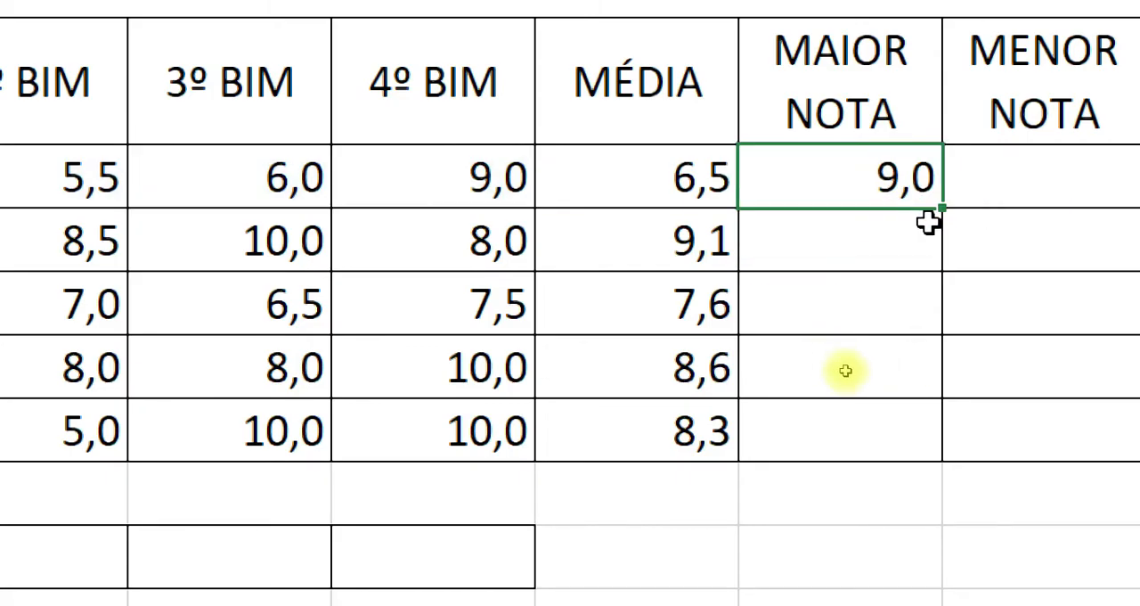
drag(942, 209, 927, 446)
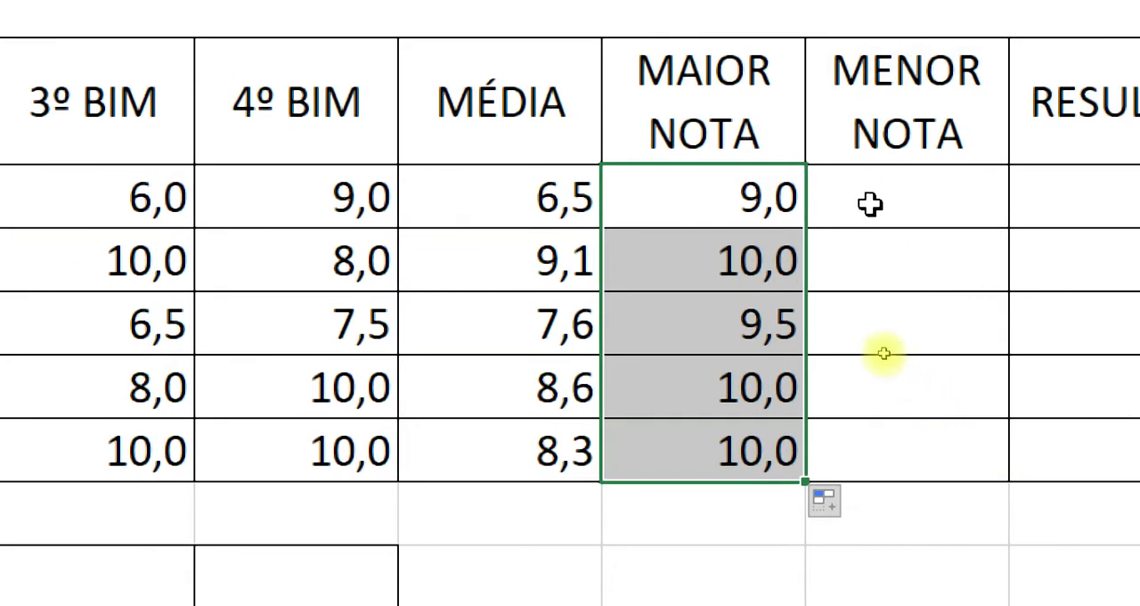
Calculate the first student's lowest grade in H3 with =MENOR(B3:E3;1) and fill the formula down to H7.
click(1007, 184)
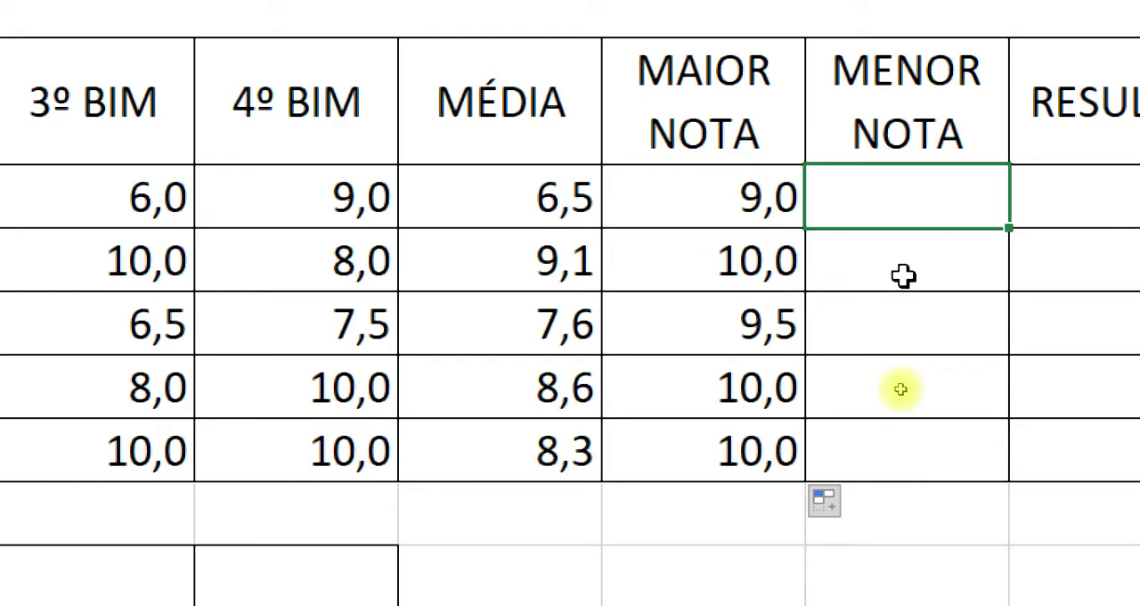
text(=ME)
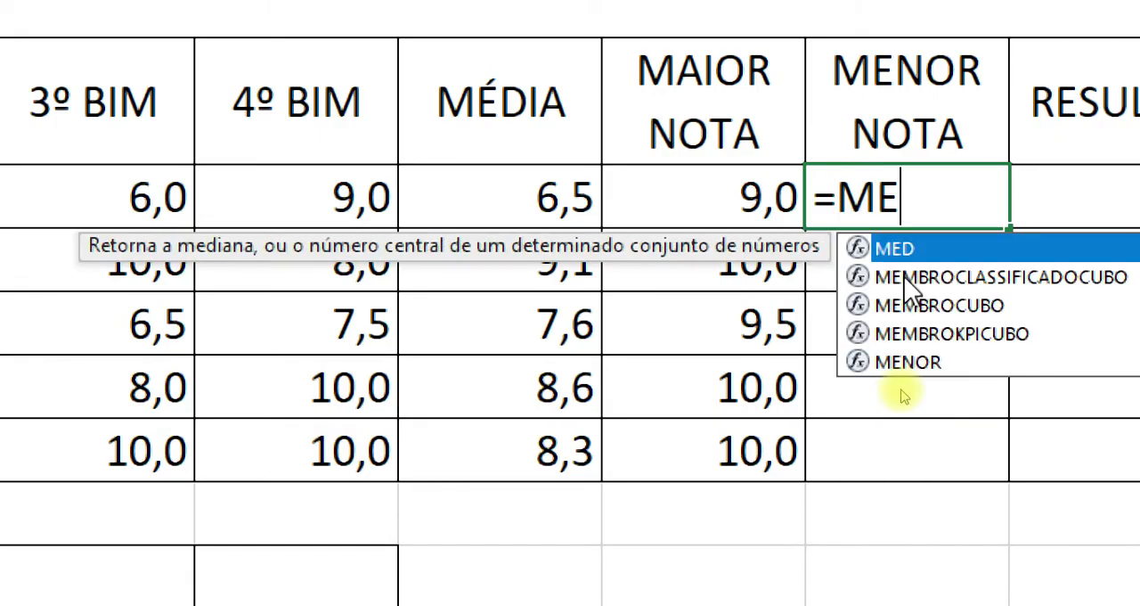
click(926, 366)
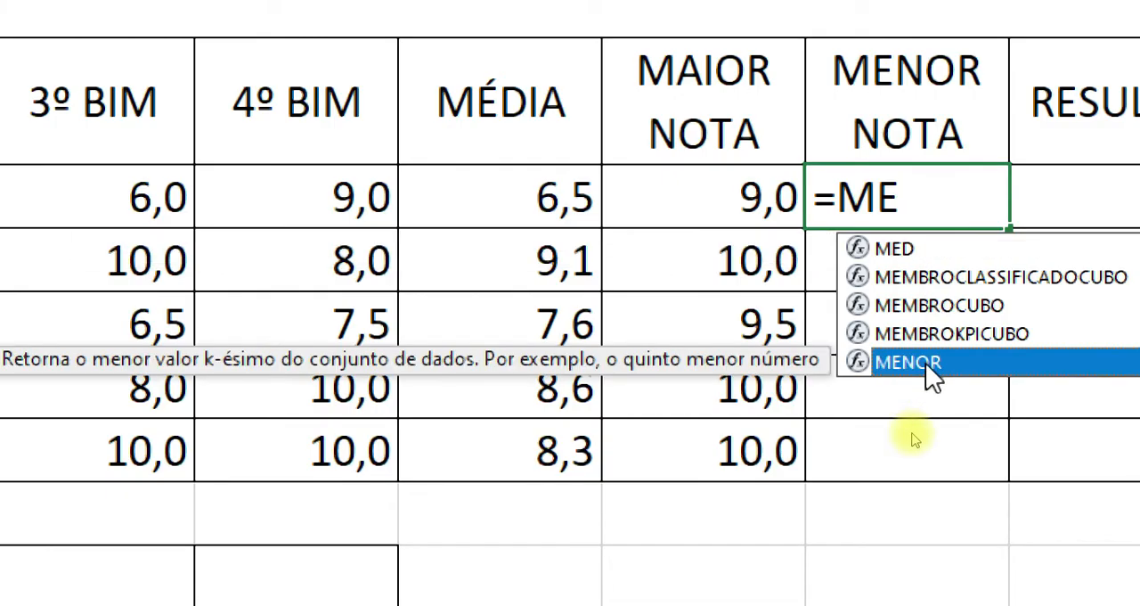
double_click(929, 363)
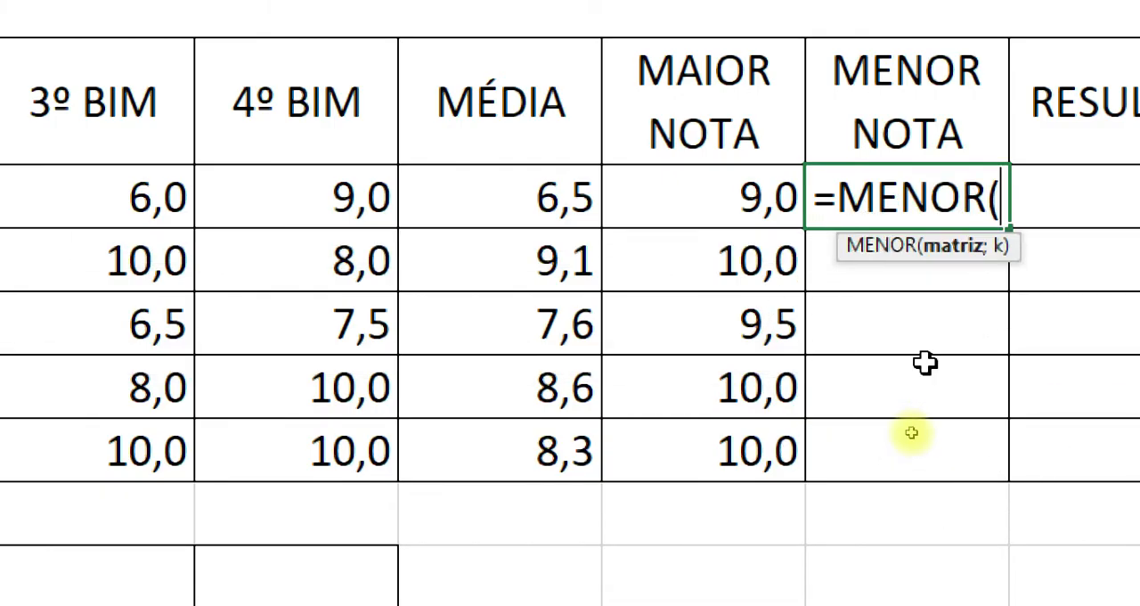
drag(0, 221, 150, 219)
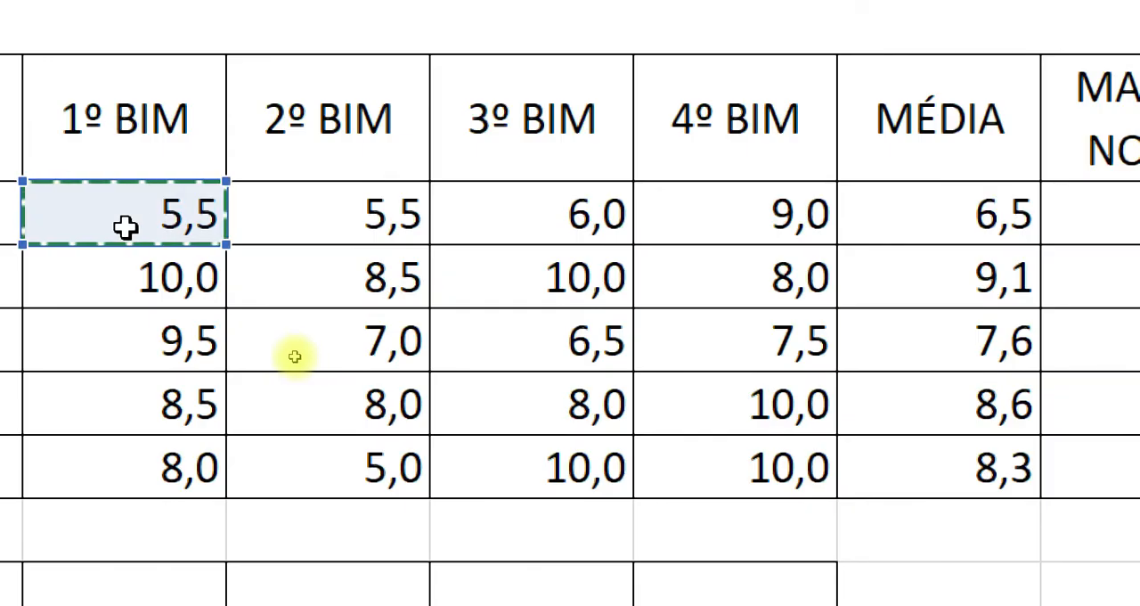
drag(383, 227, 709, 226)
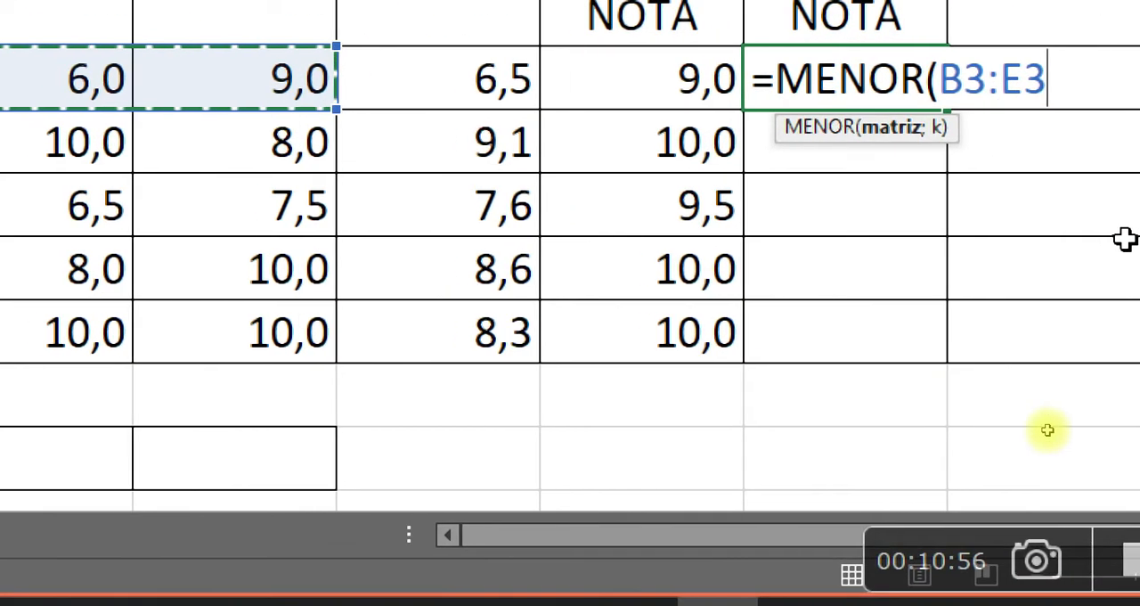
text(;)
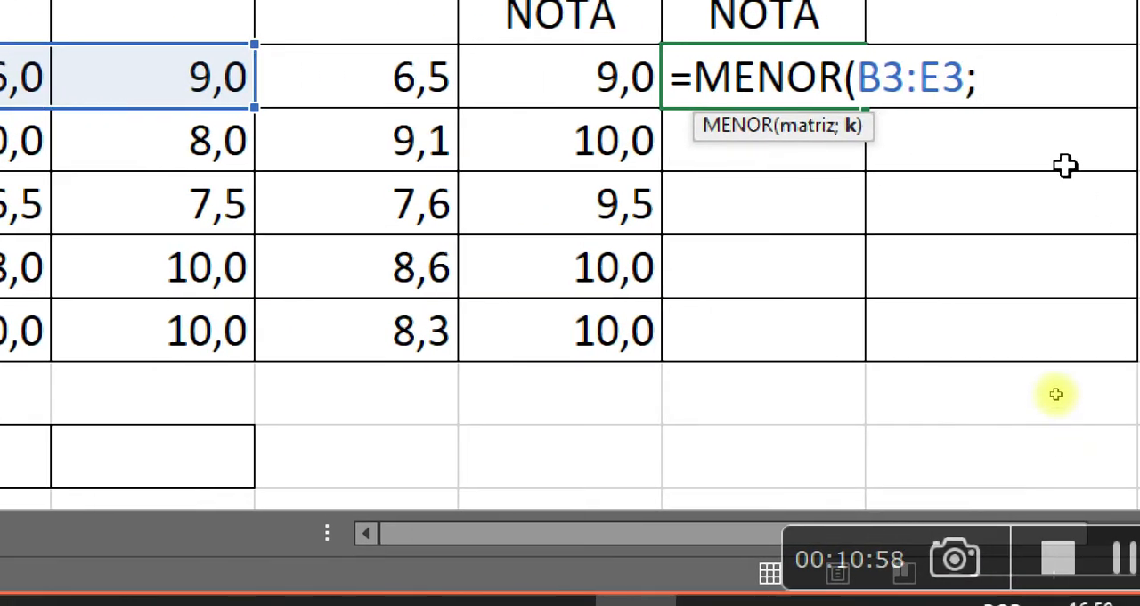
text(1)
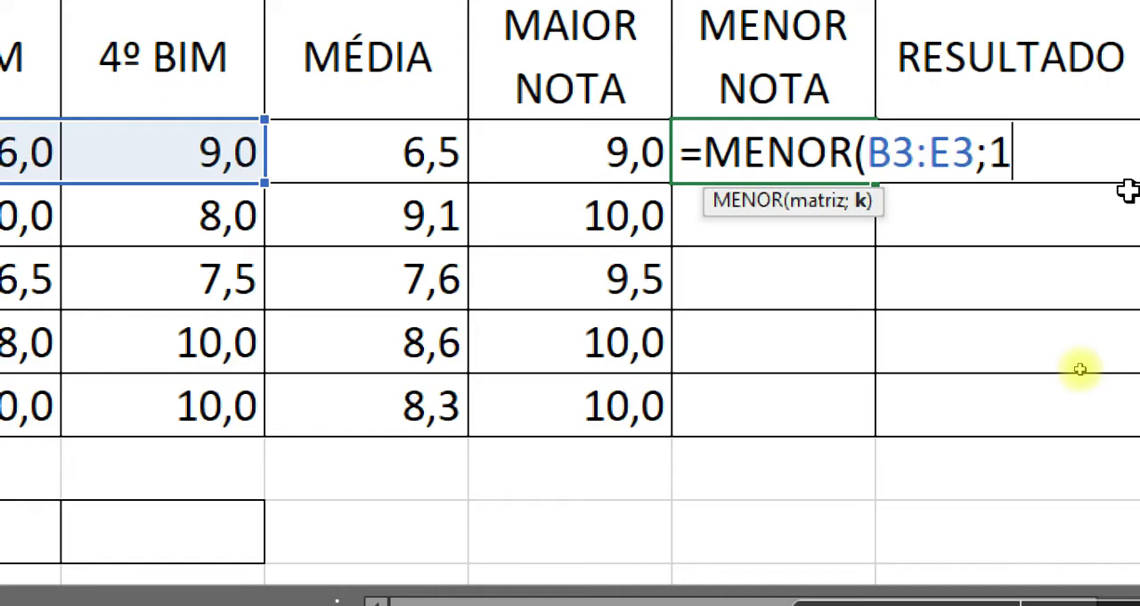
key(Return)
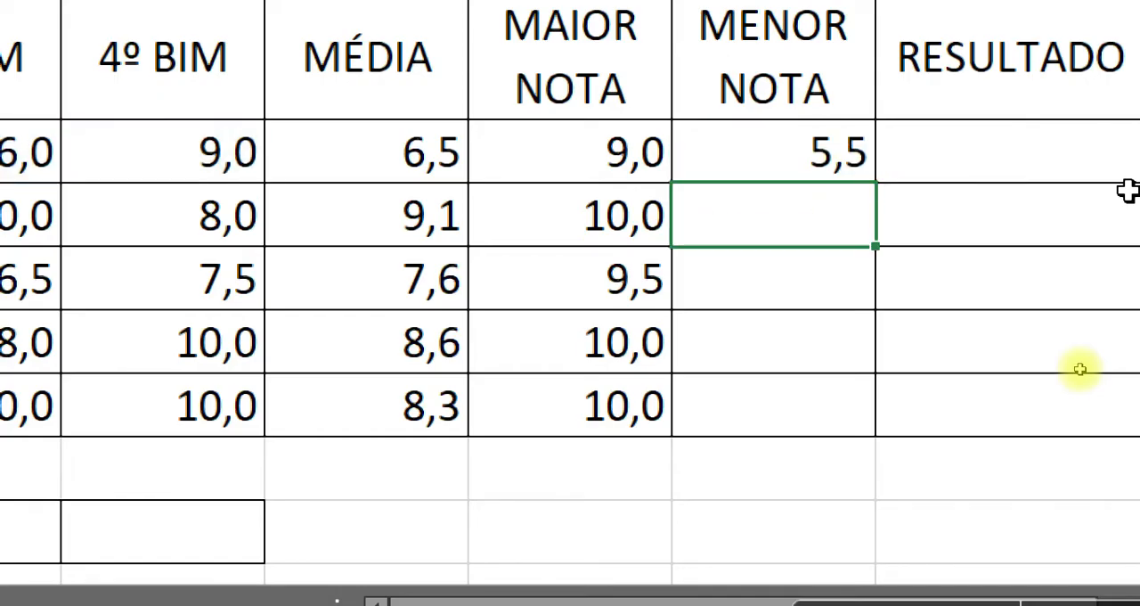
click(804, 153)
drag(875, 184, 861, 408)
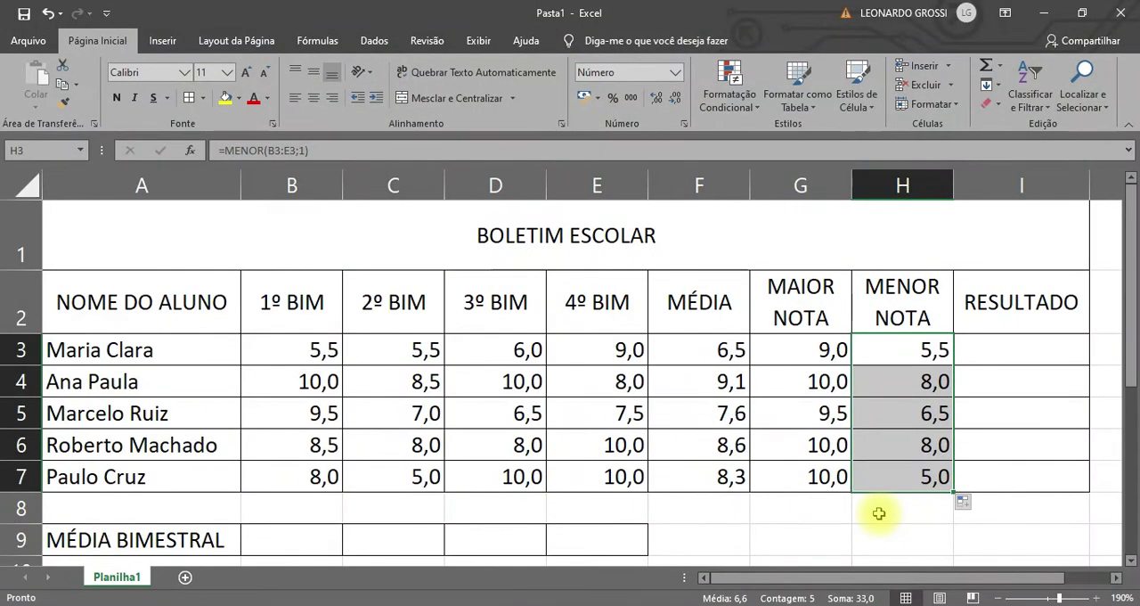
Calculate the first bimonthly average in B9 with =MÉDIA(B3:B7) and fill the formula across to E9.
click(313, 543)
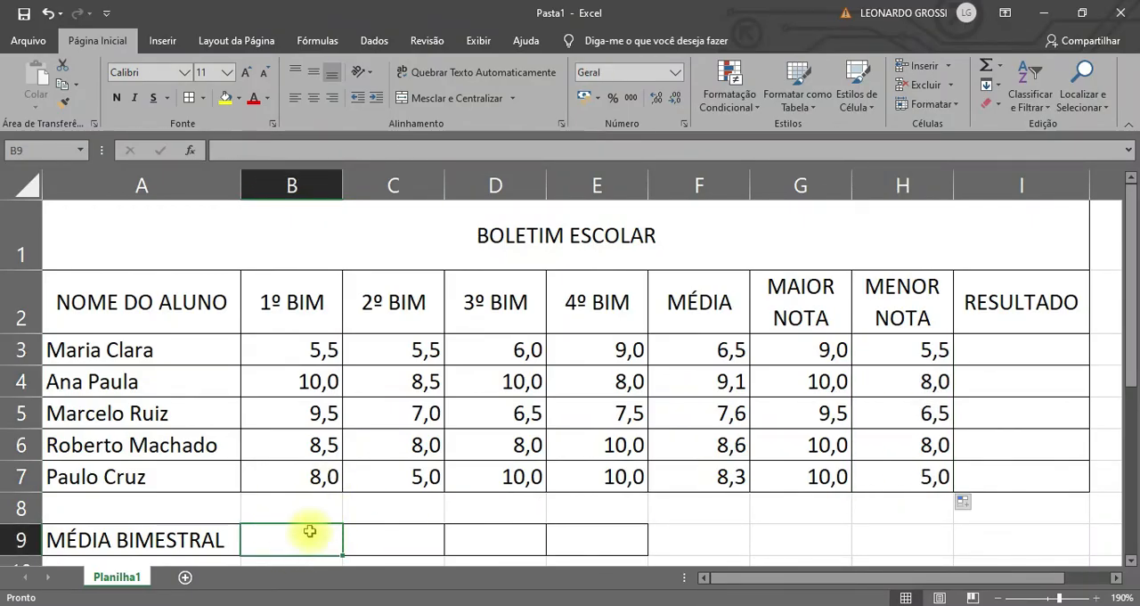
text(=M)
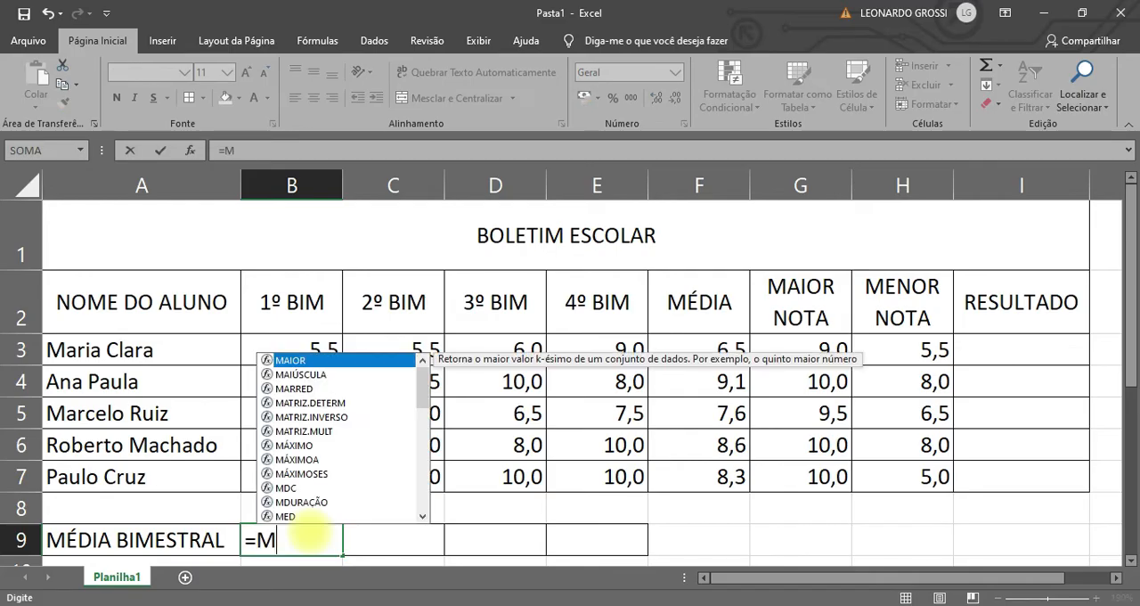
text(É)
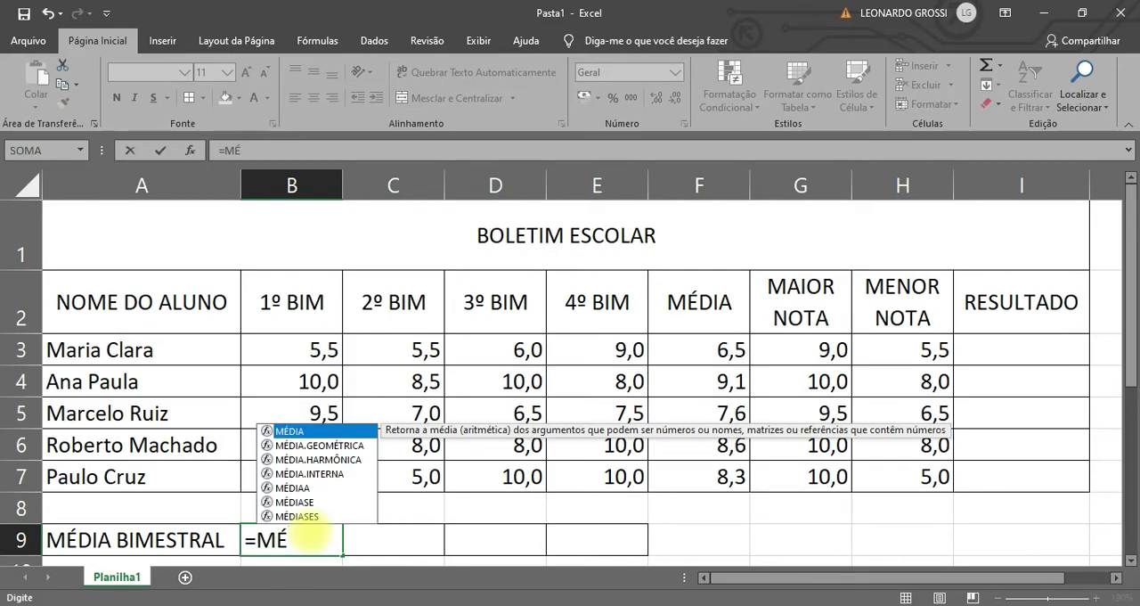
double_click(297, 432)
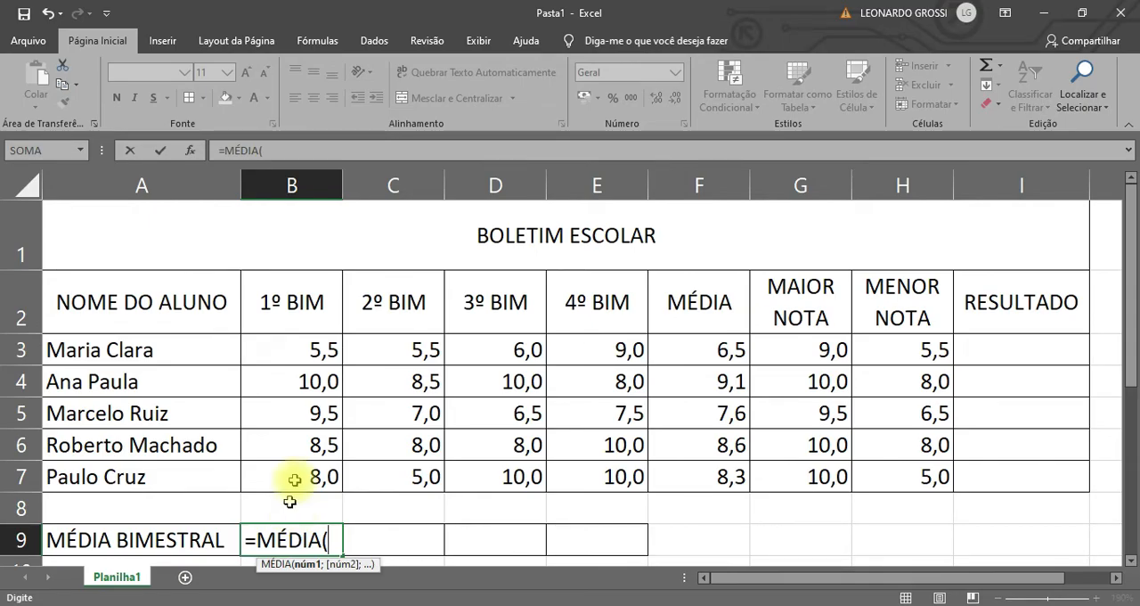
drag(300, 350, 293, 474)
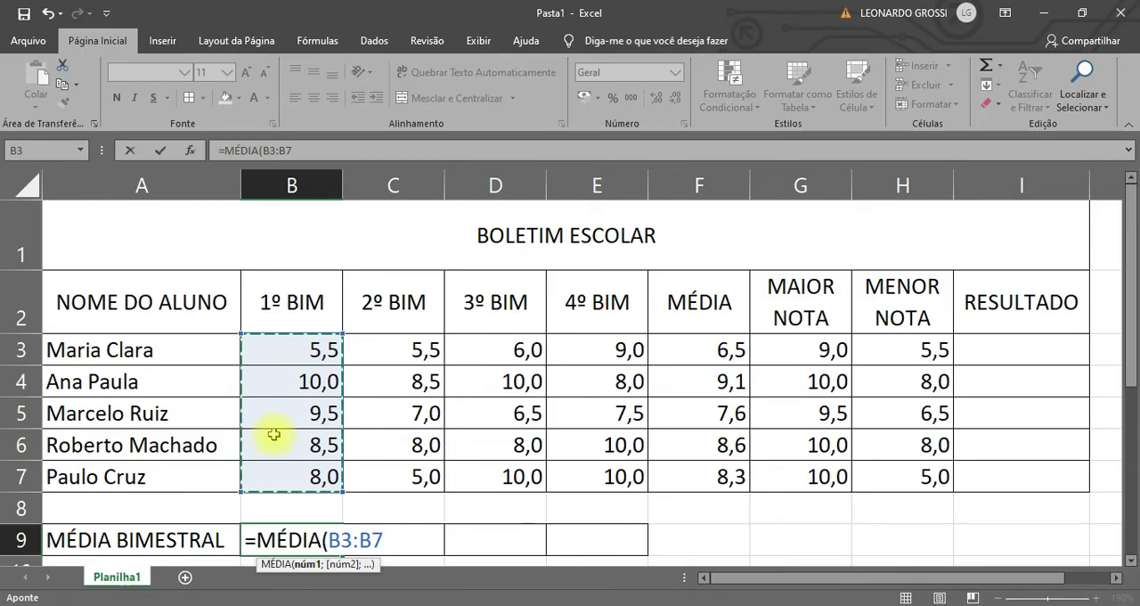
key(Return)
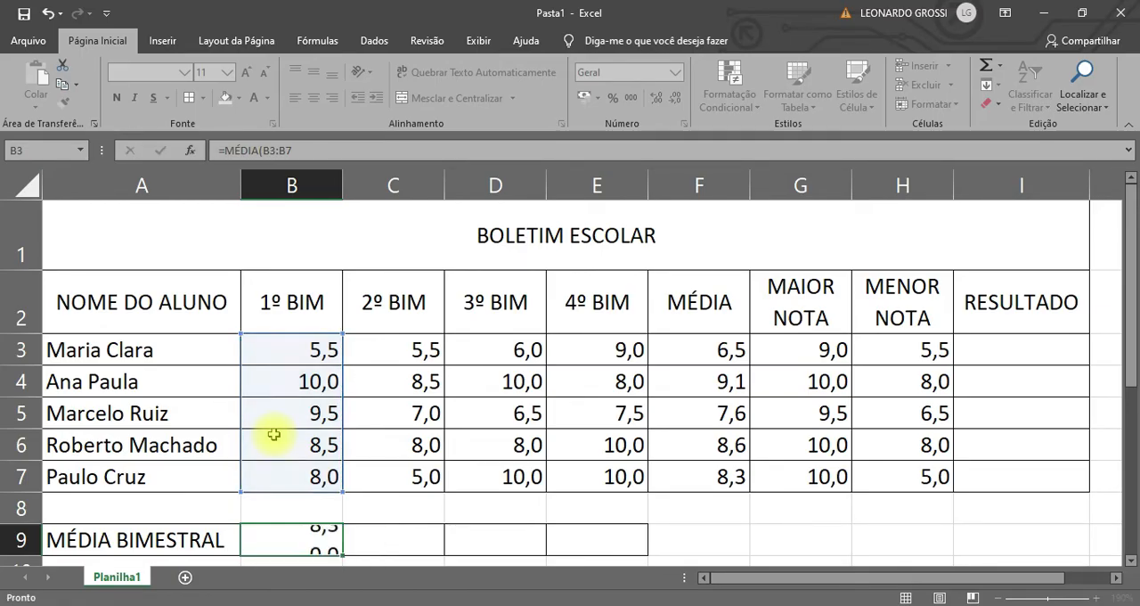
click(300, 467)
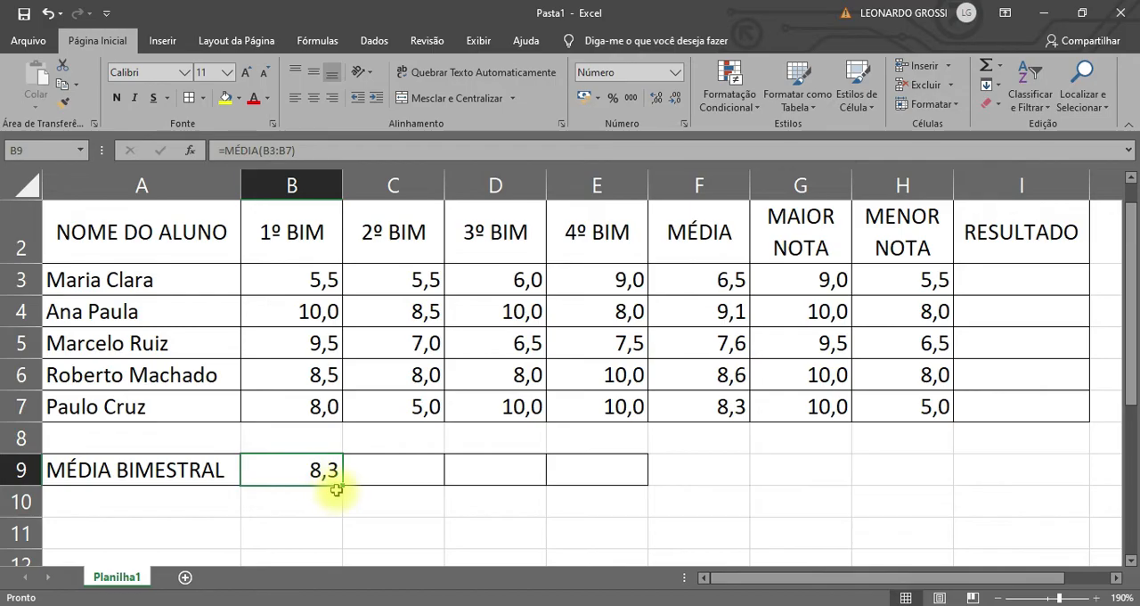
drag(343, 488, 610, 494)
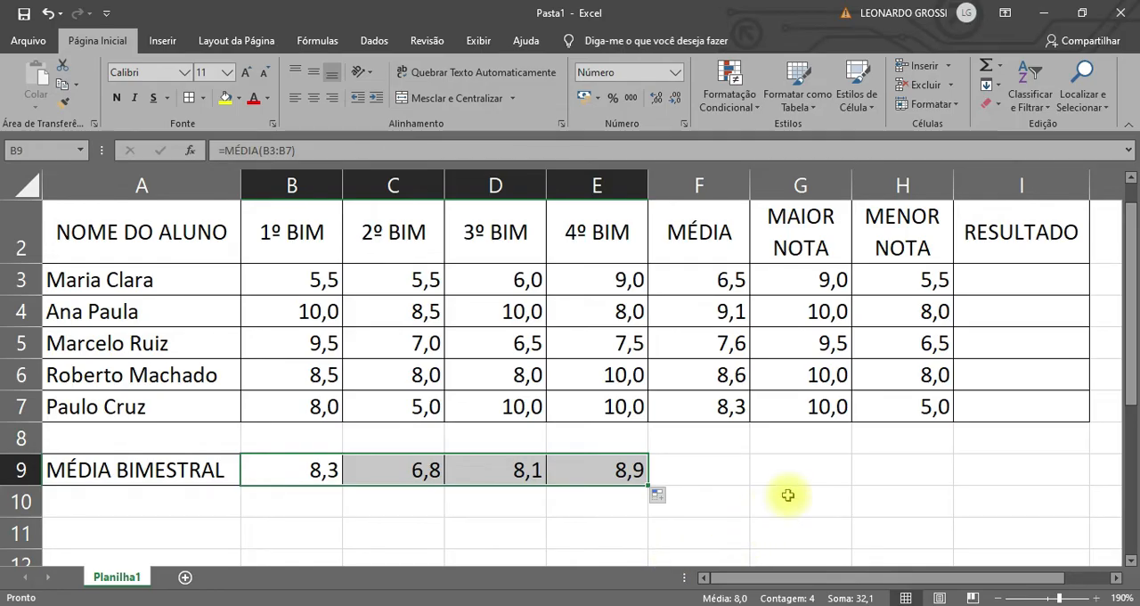
scroll(1079, 490, up, 1)
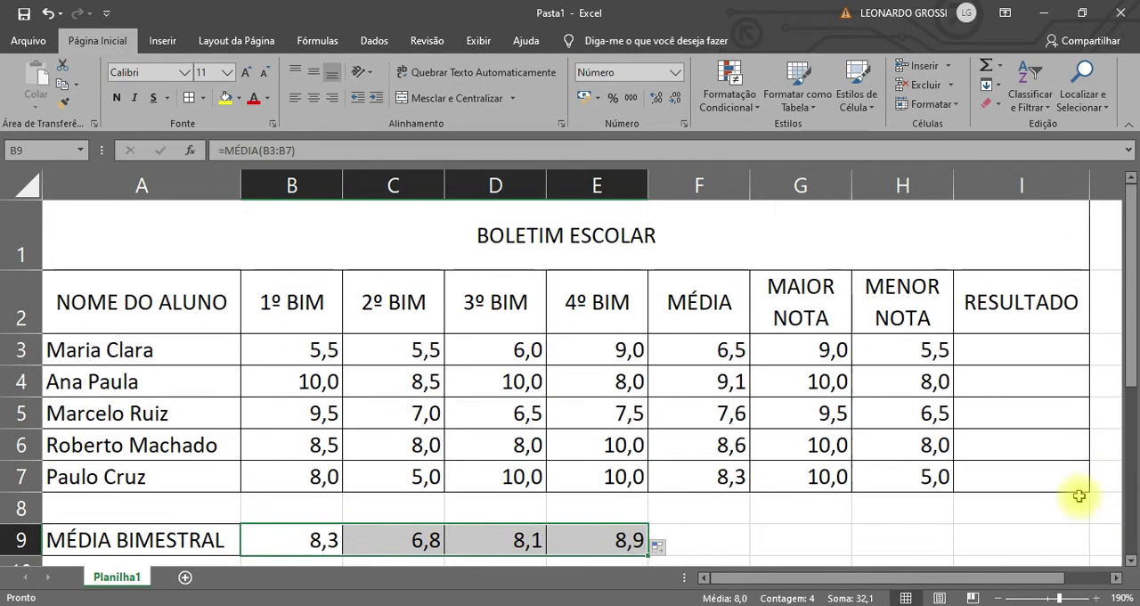
Start an SE formula in I3, the first student's RESULTADO cell.
click(1029, 352)
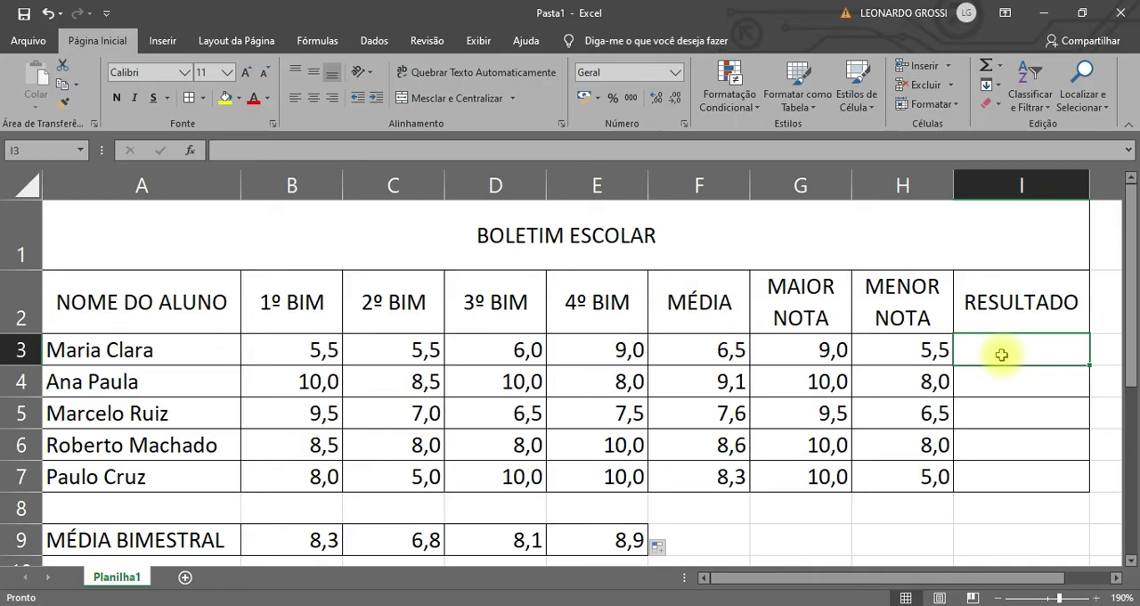
text(=)
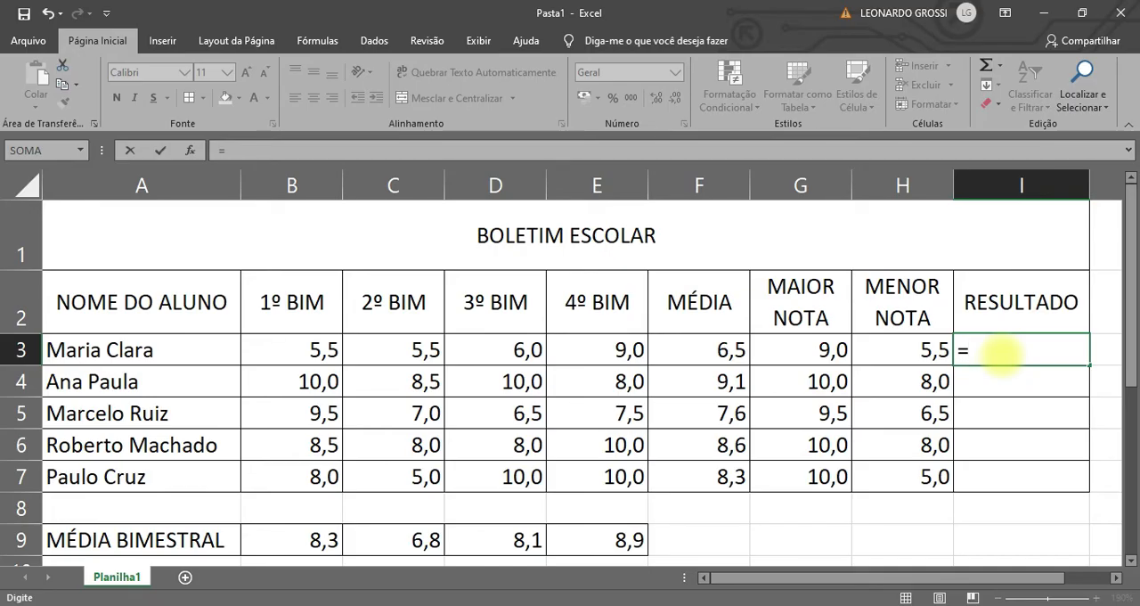
text(SE)
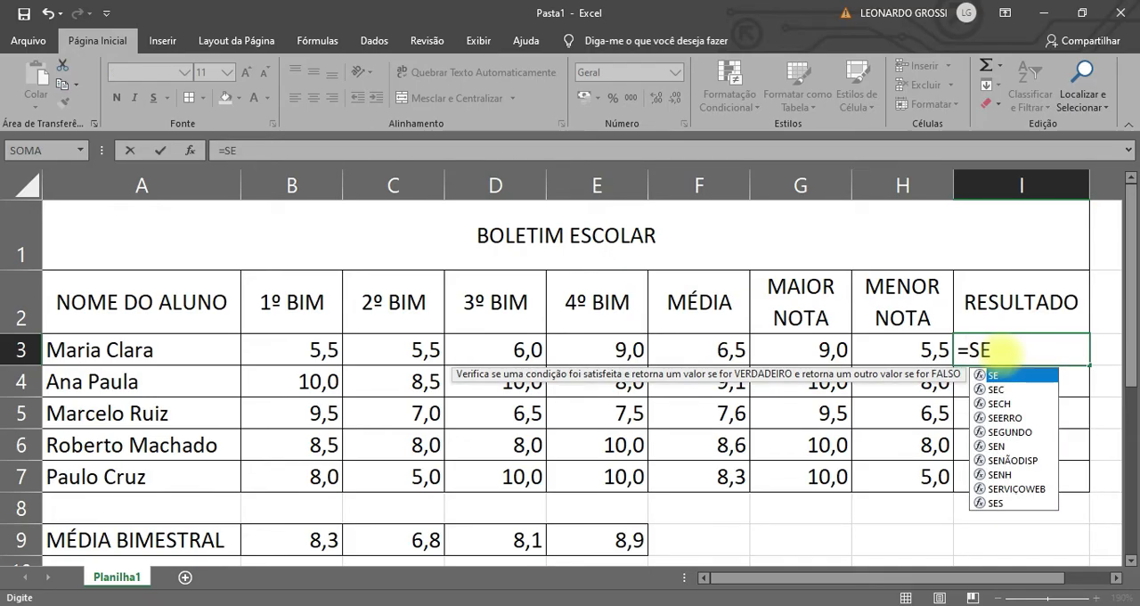
key(super+plus)
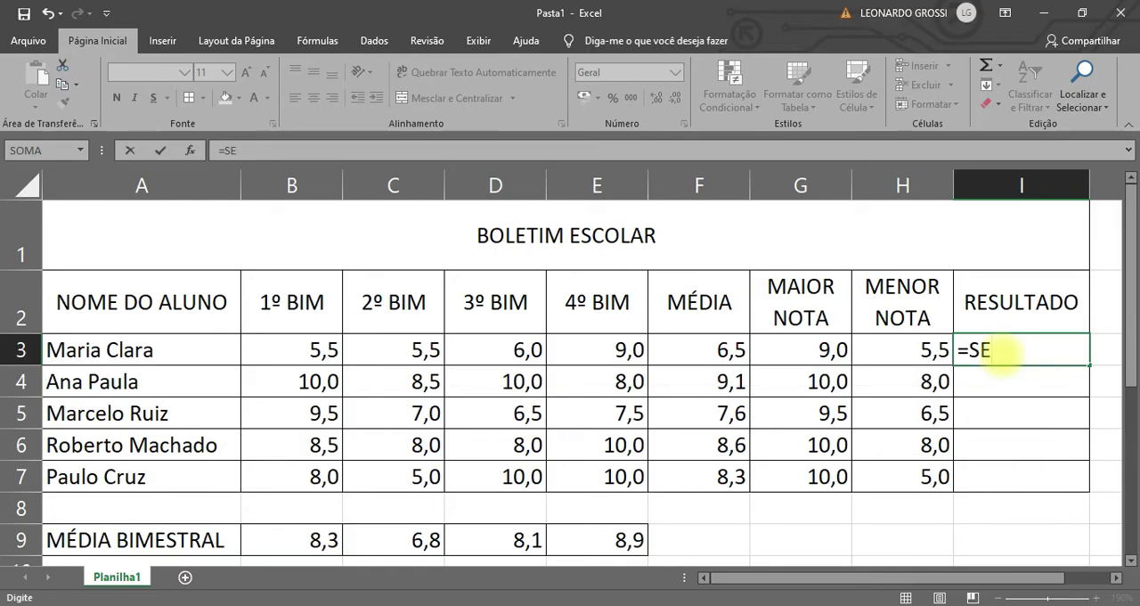
key(Left)
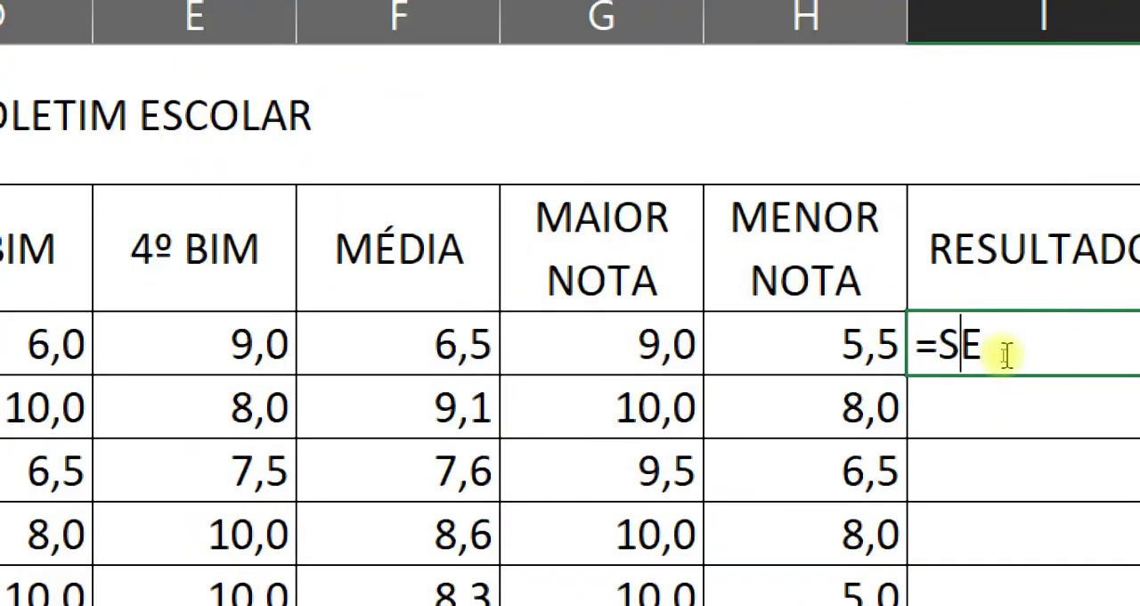
key(Delete)
text(E)
double_click(1010, 392)
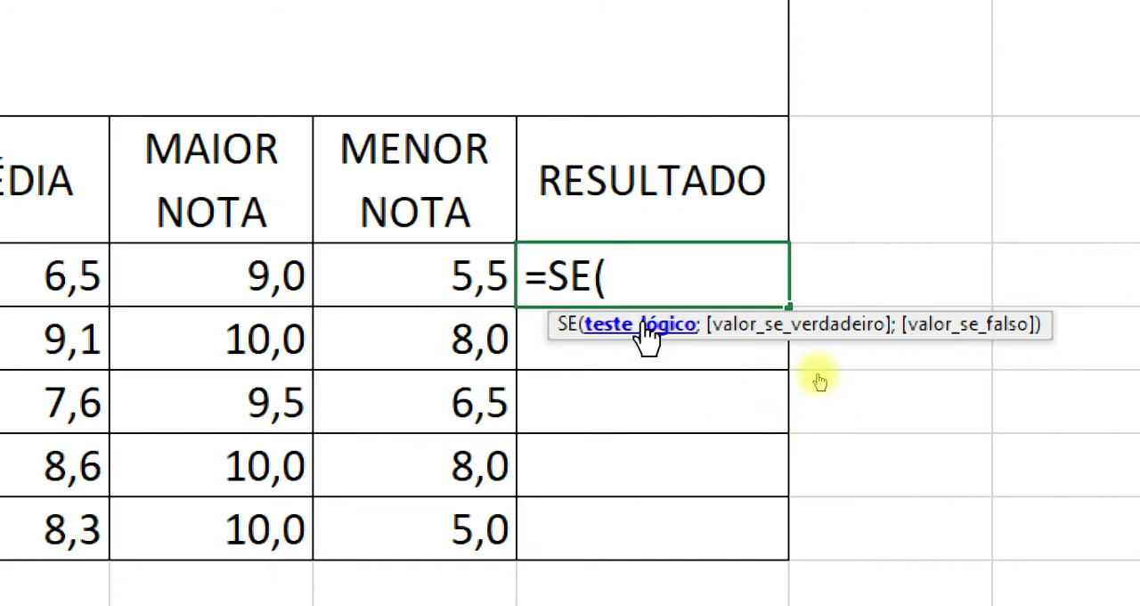
click(648, 346)
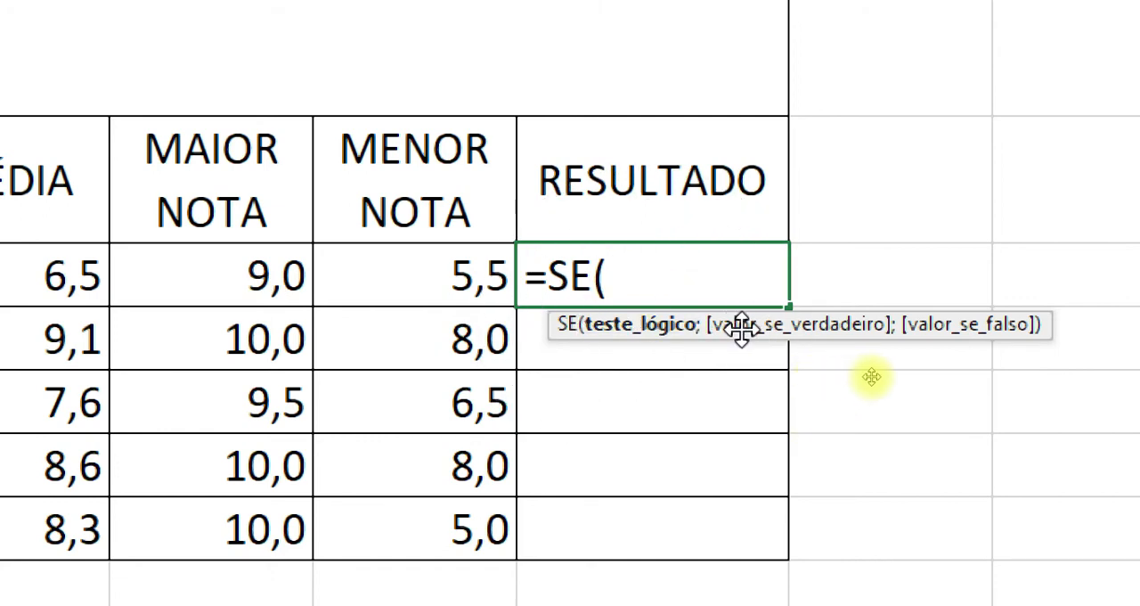
click(789, 327)
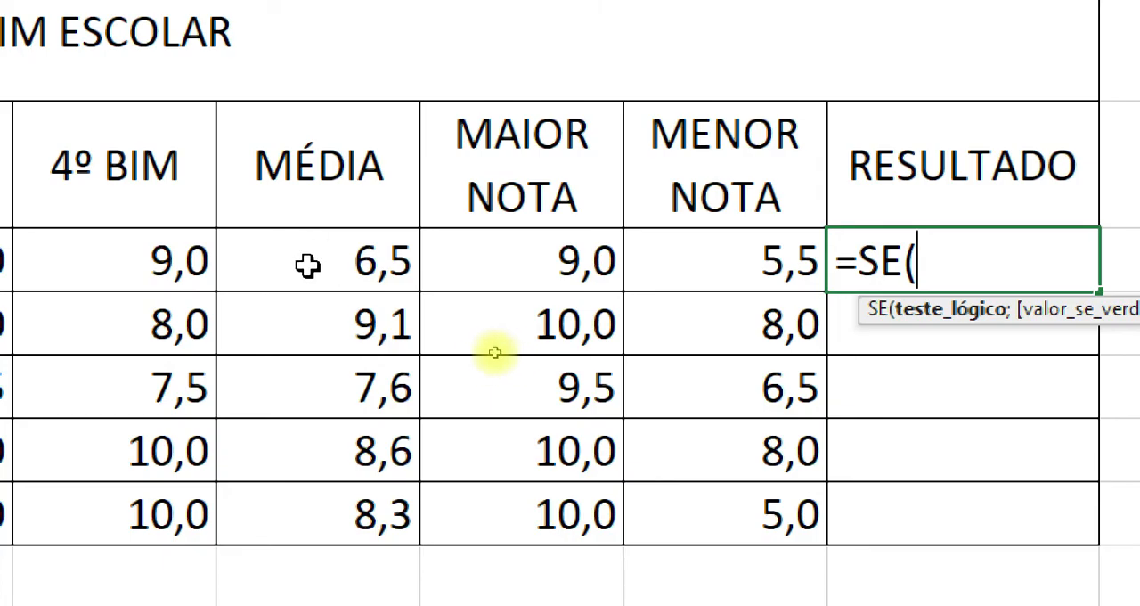
Enter F3>=7 as the logical test of the SE formula in I3.
key(ctrl)
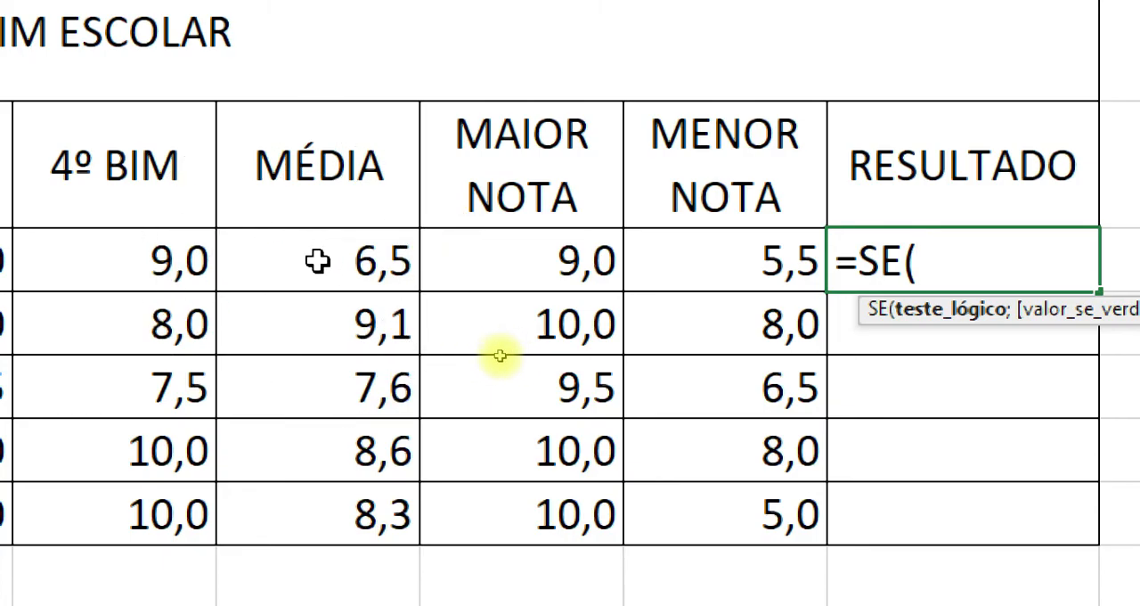
key(ctrl)
key(ctrl)
key(ctrl)
key(ctrl)
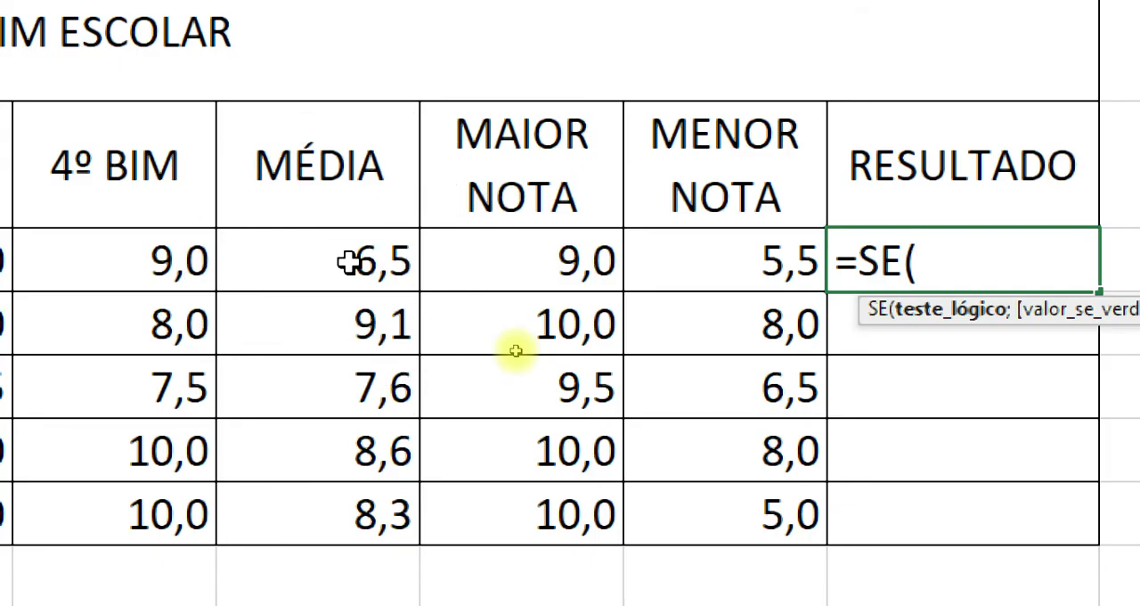
click(349, 262)
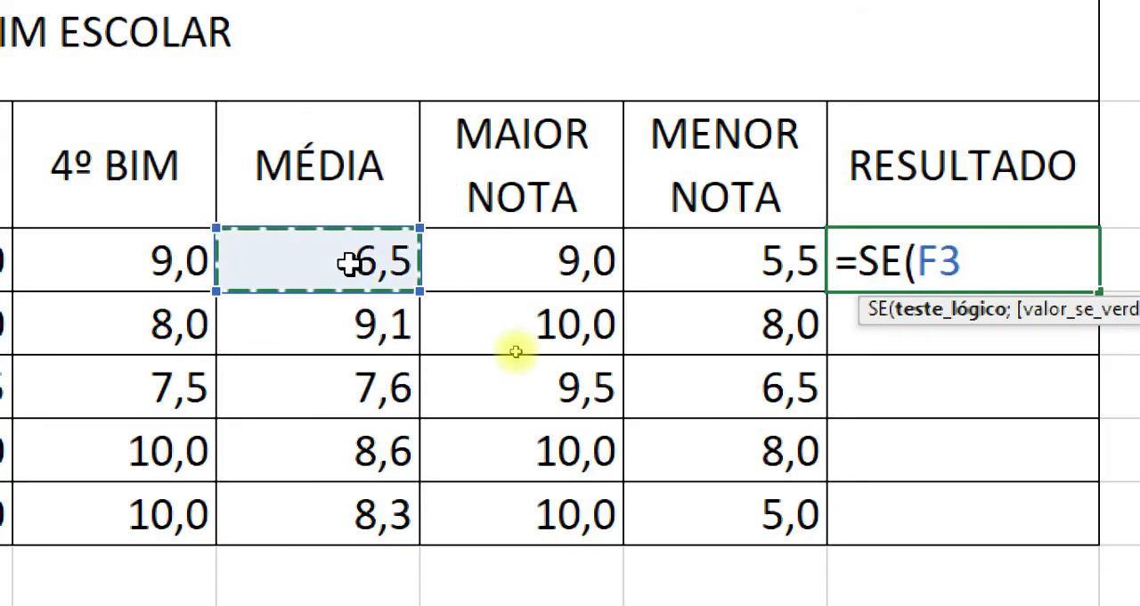
text(>=)
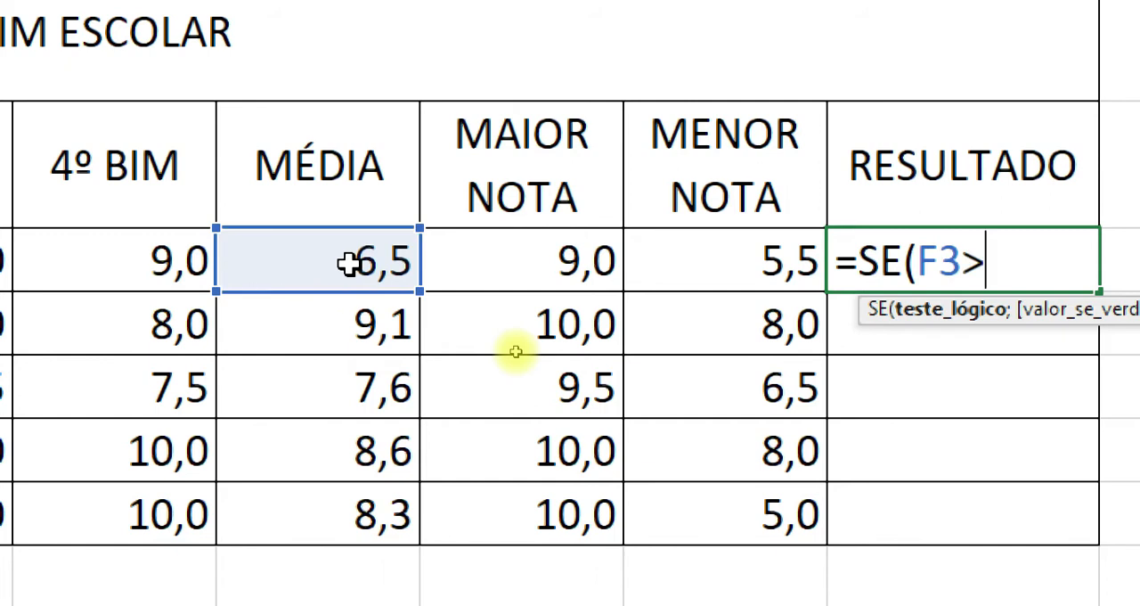
text(7)
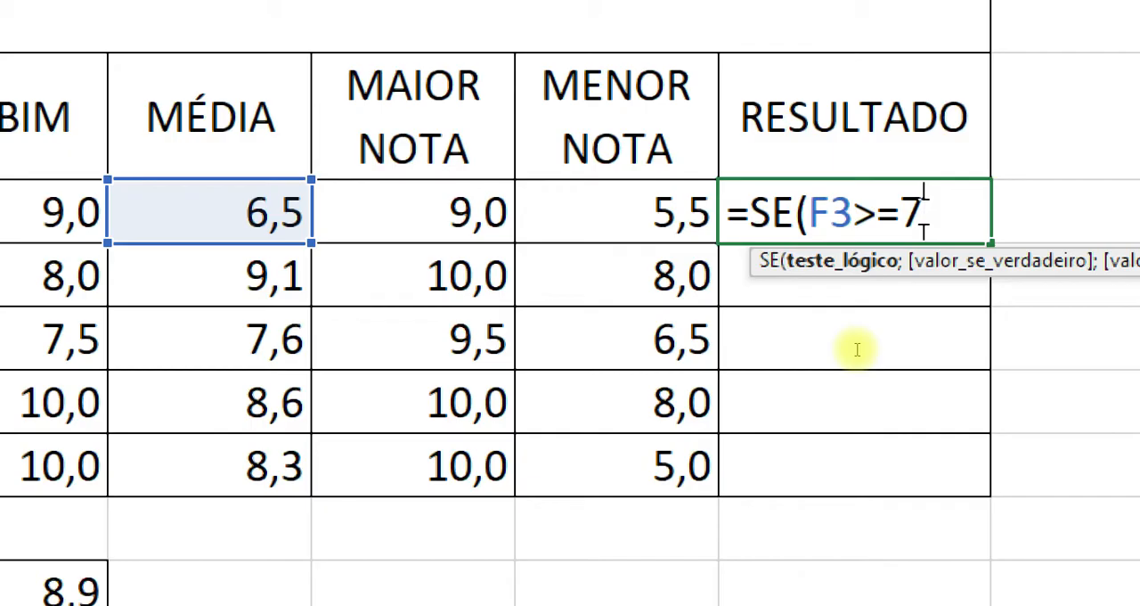
text(;)
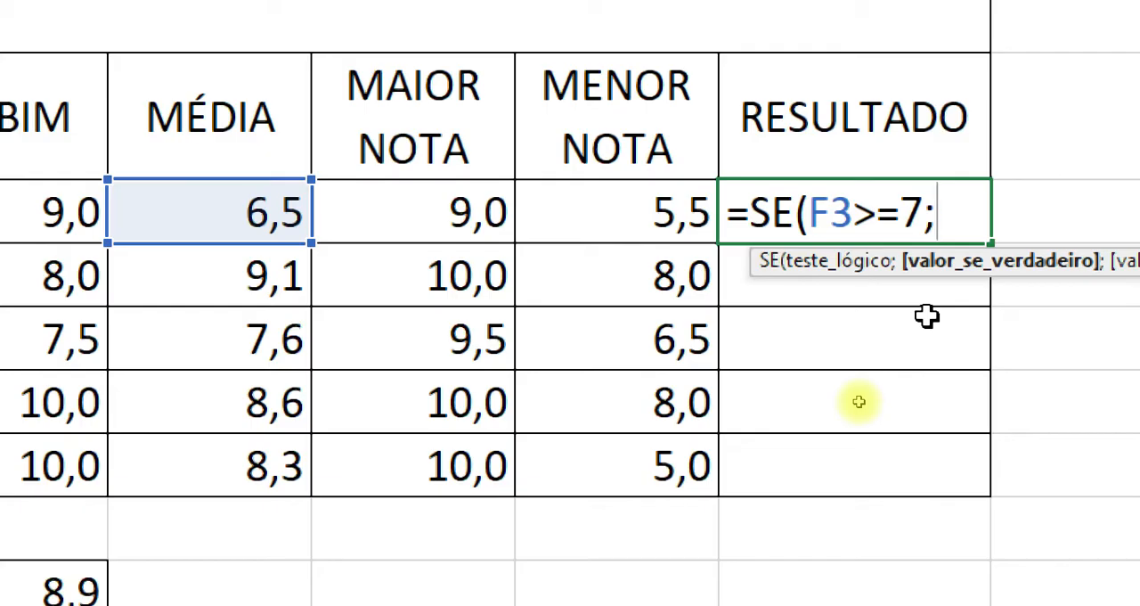
Enter "APROVADO" in quotation marks and capitals as the value if true in the I3 formula.
text(")
key(BackSpace)
text(")
key(BackSpace)
key(BackSpace)
text("aprovado)
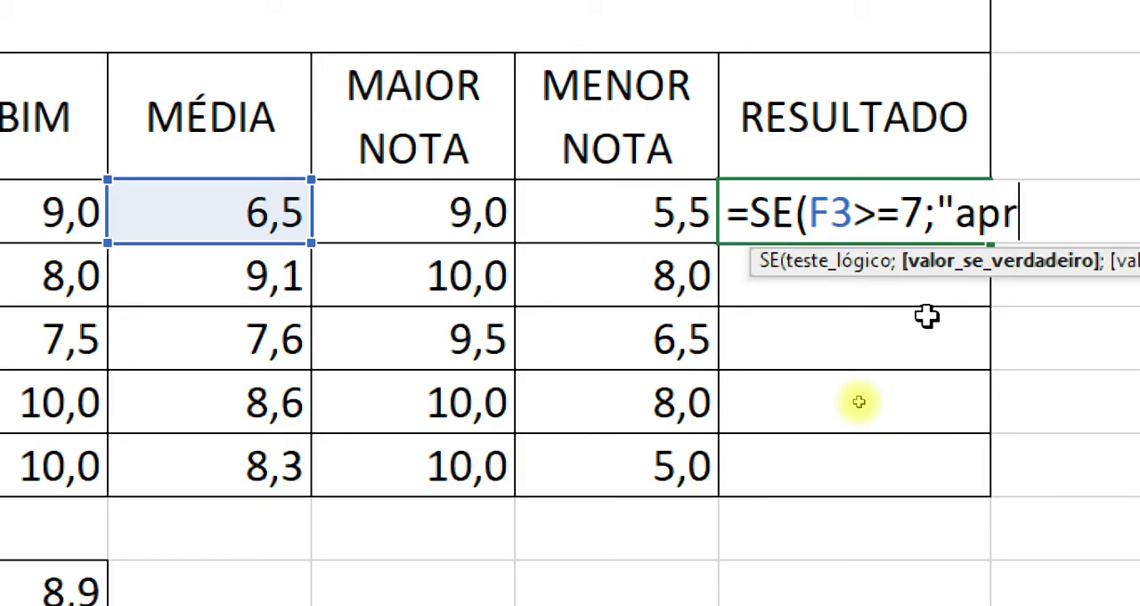
key(BackSpace)
key(BackSpace)
key(BackSpace)
key(BackSpace)
key(BackSpace)
key(BackSpace)
key(BackSpace)
key(BackSpace)
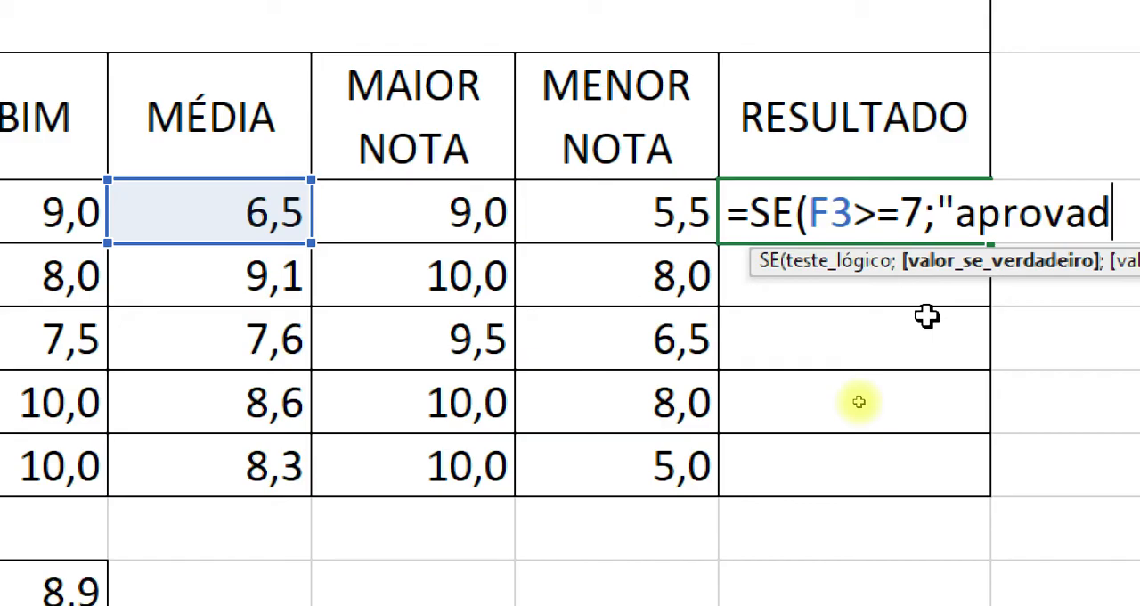
text(APROVADO)
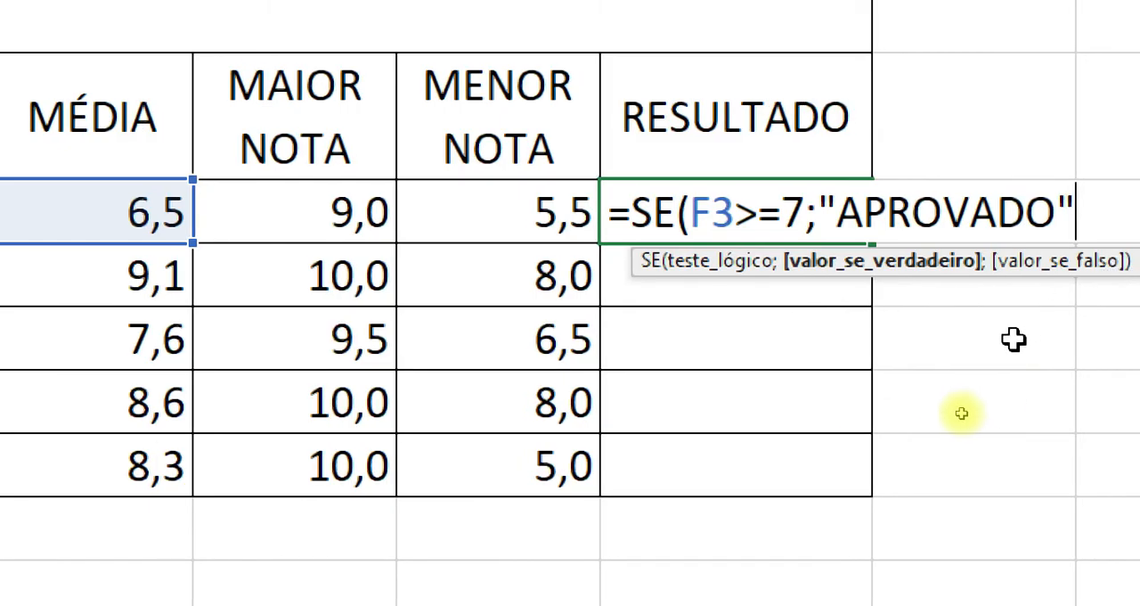
text(;)
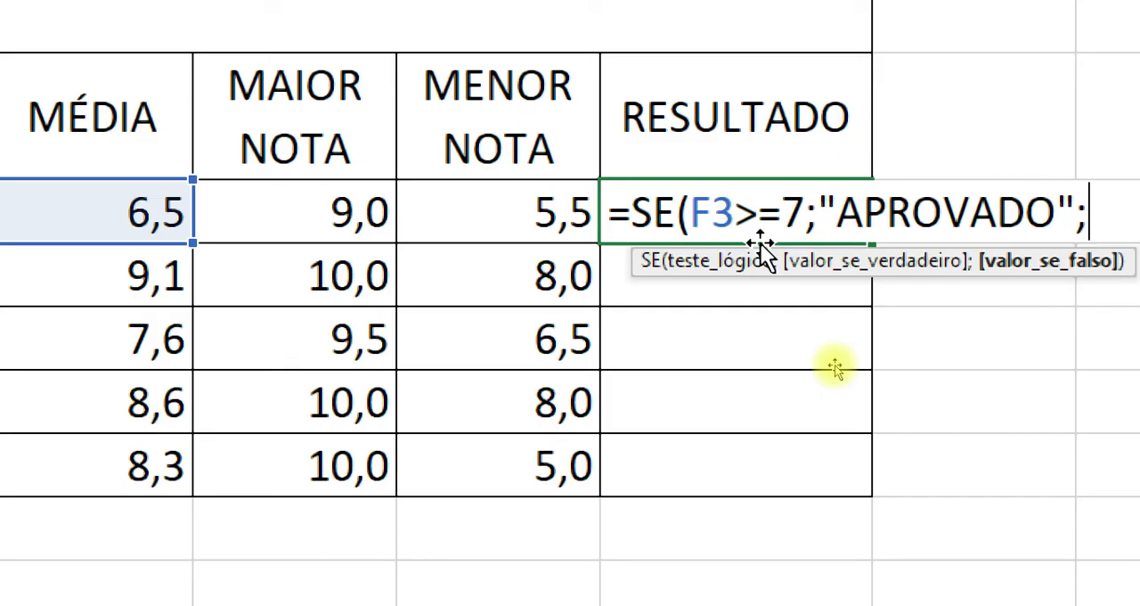
Complete the I3 formula with "REPROVADO" as the value if false, giving =SE(F3>=7;"APROVADO";"REPROVADO").
text("RE)
text(PROVAD)
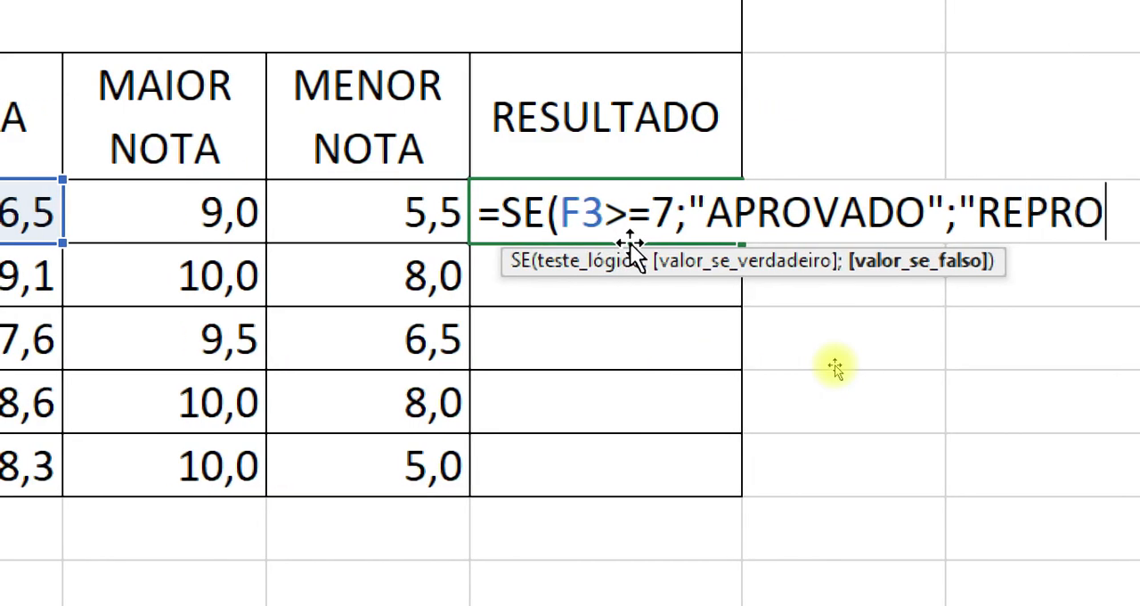
text(O )
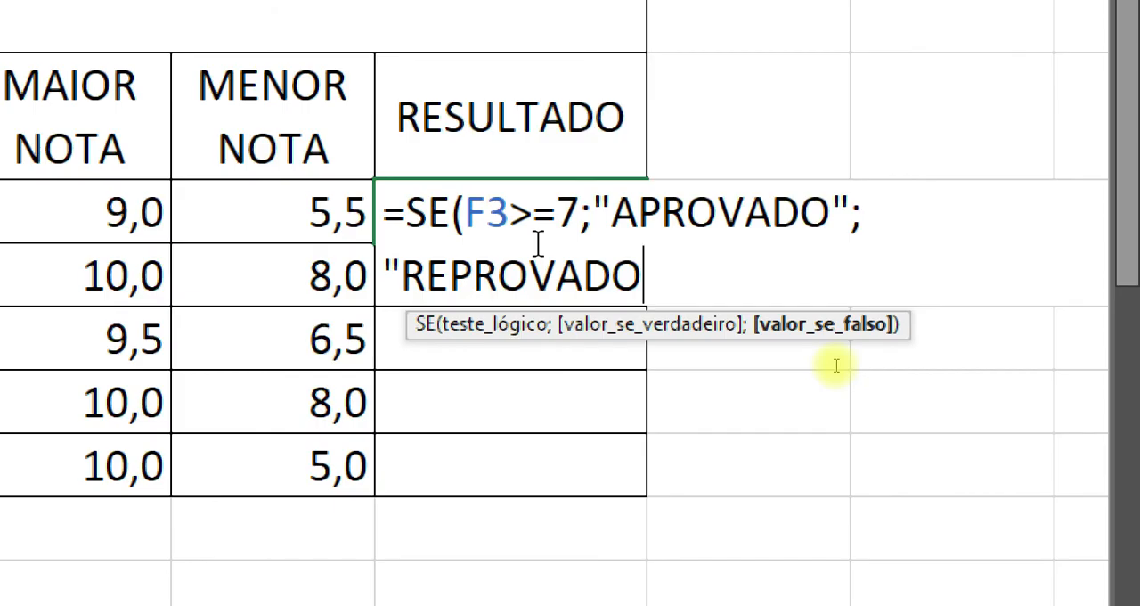
text("))
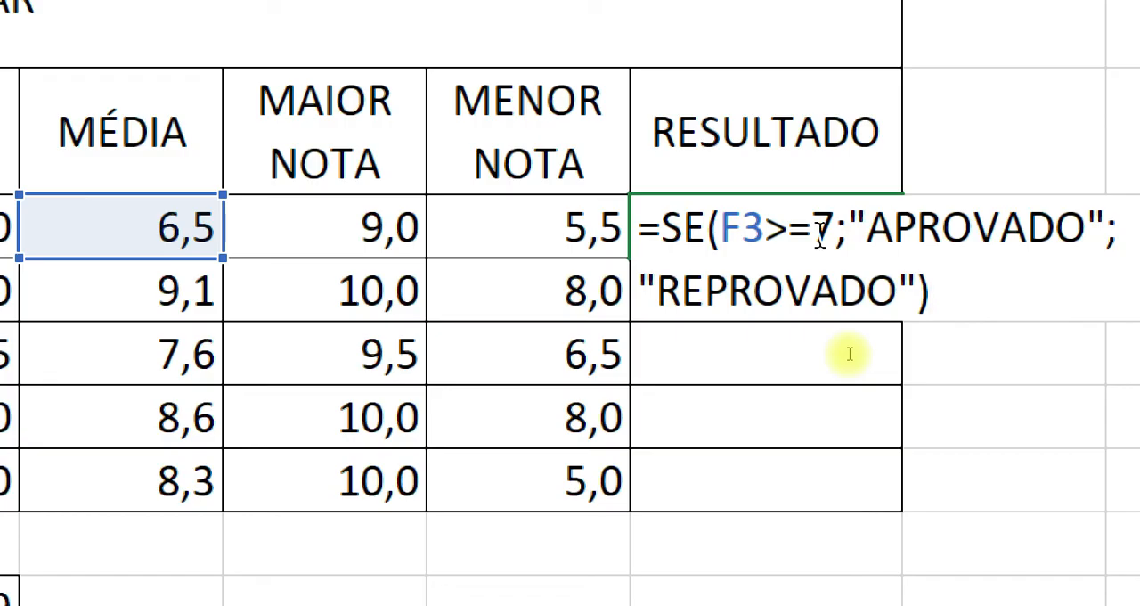
drag(835, 230, 723, 225)
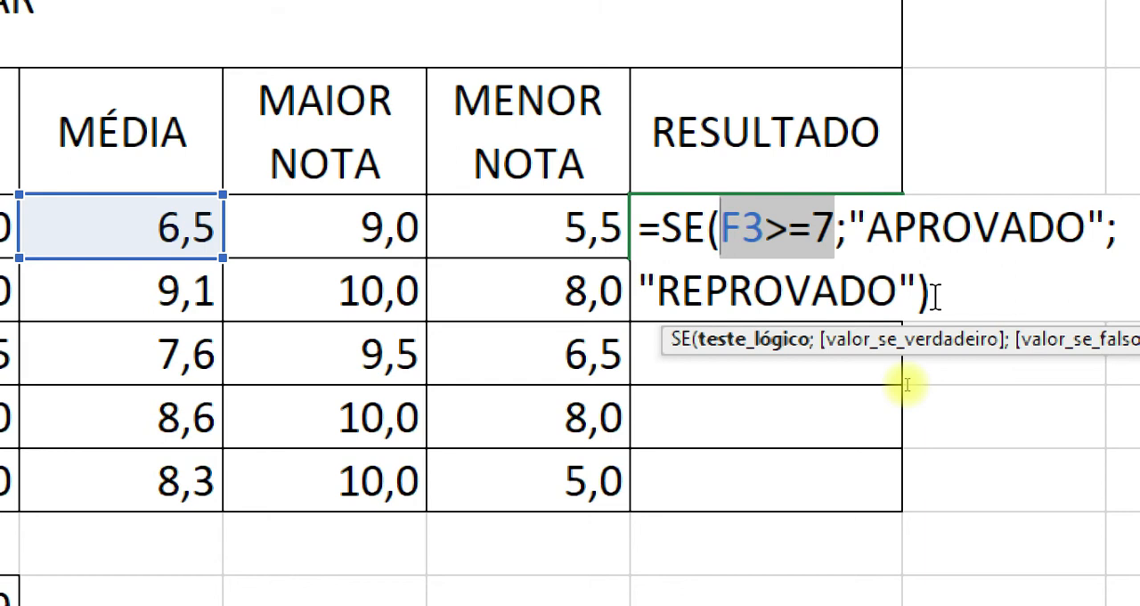
key(Return)
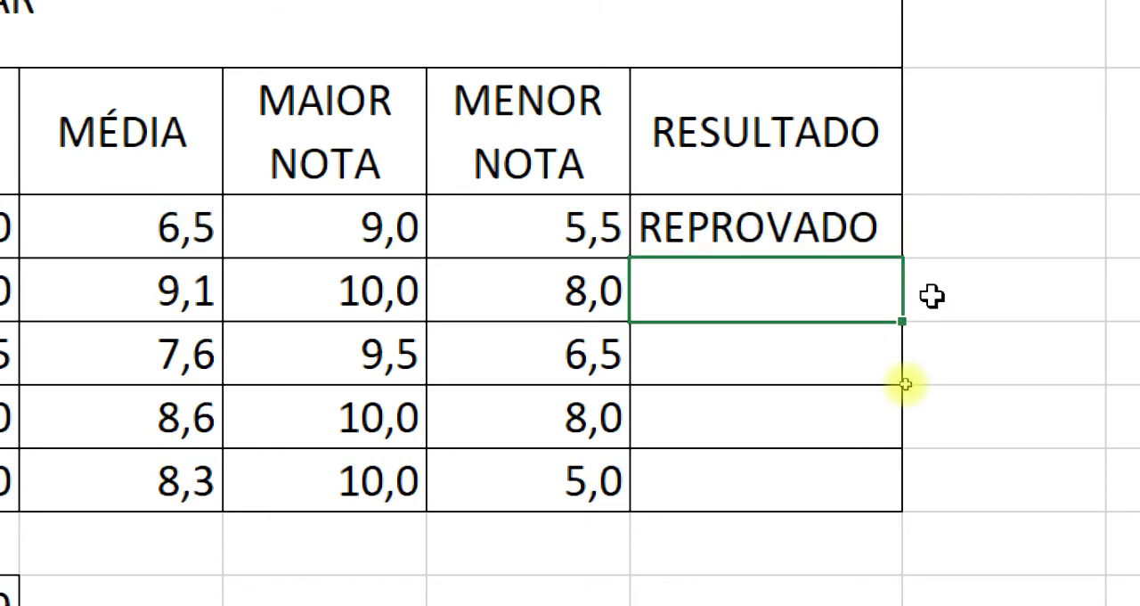
Fill the SE formula from I3 down to I7 for the remaining students.
click(736, 236)
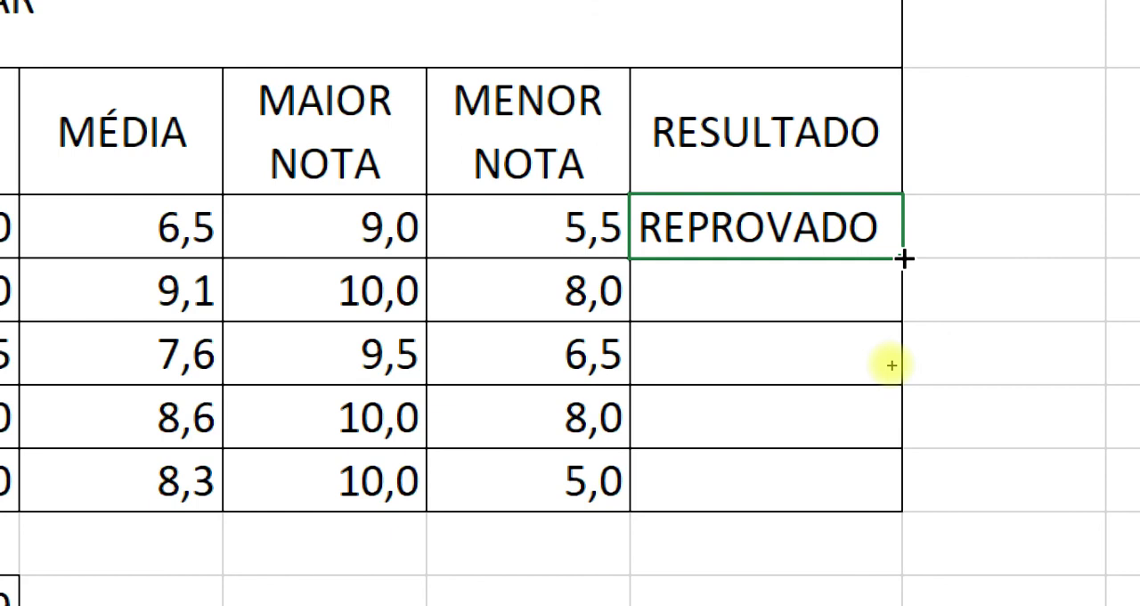
drag(891, 364, 885, 491)
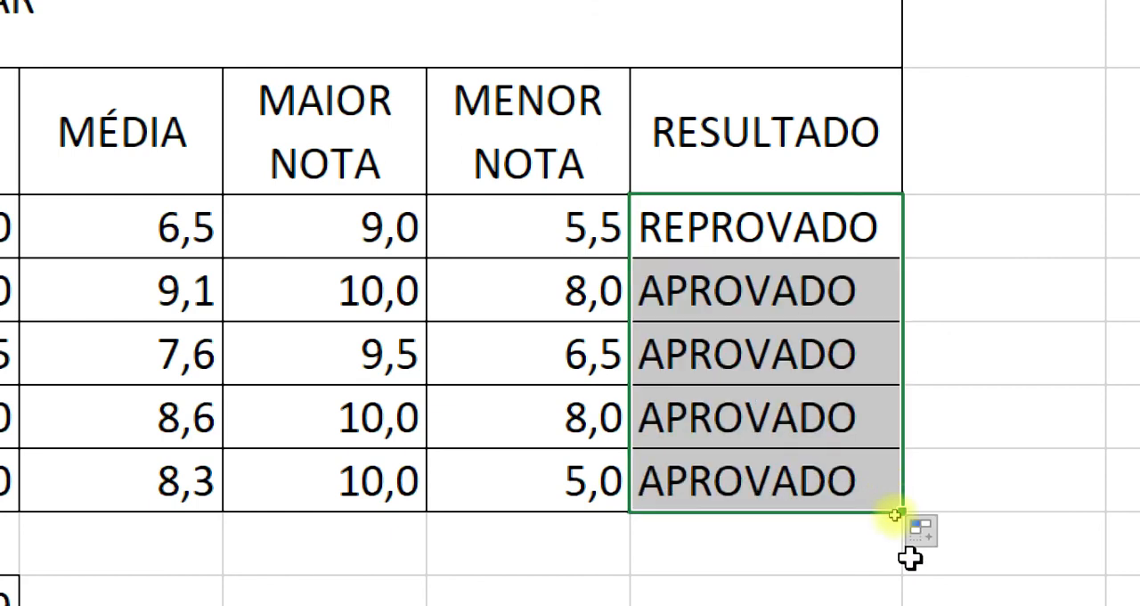
click(804, 558)
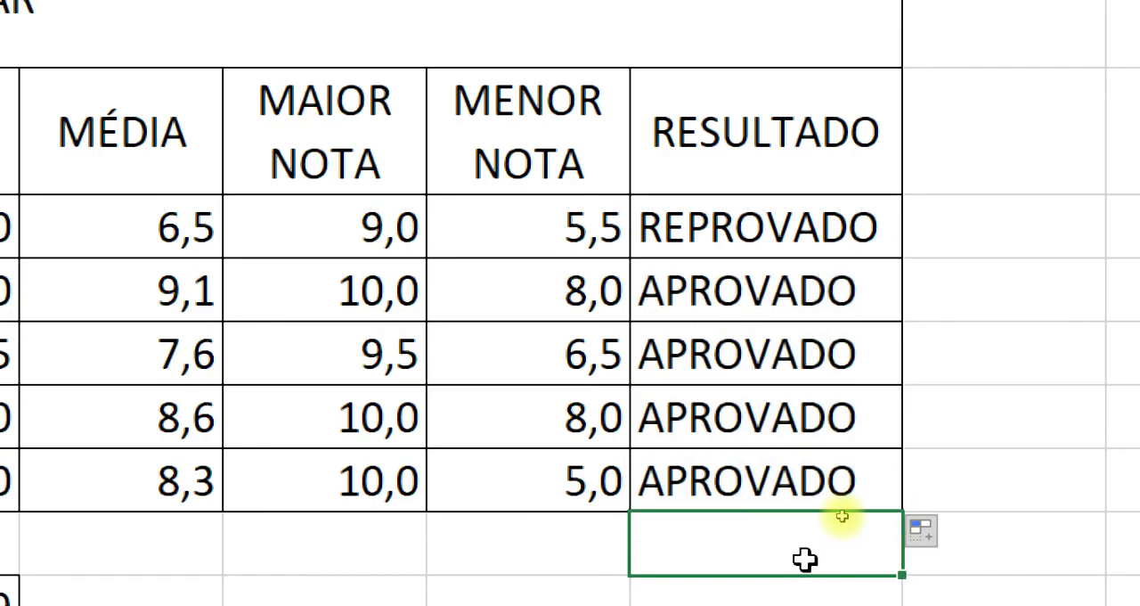
Compare each student's average in F3:F7 with the corresponding result in I3:I7.
click(253, 496)
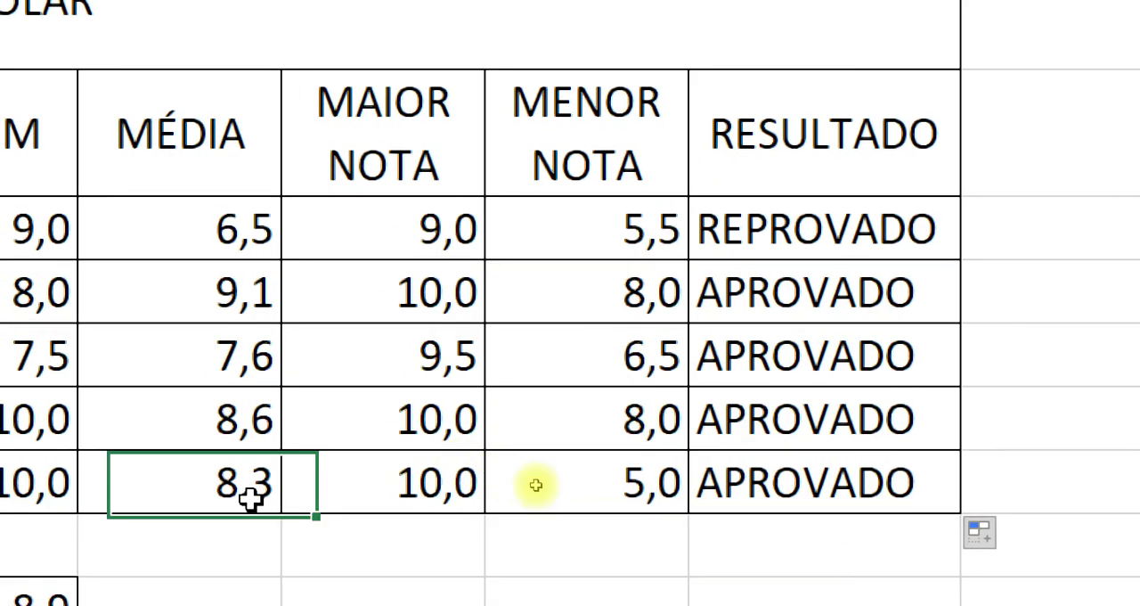
click(246, 405)
click(246, 374)
click(247, 298)
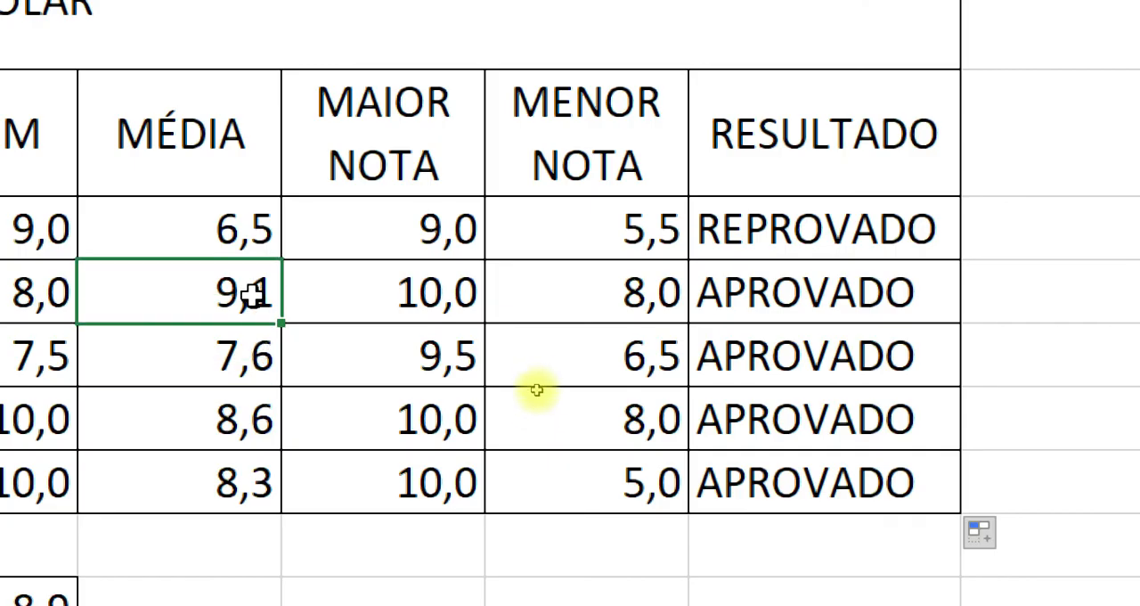
click(815, 293)
click(820, 357)
click(833, 418)
click(831, 470)
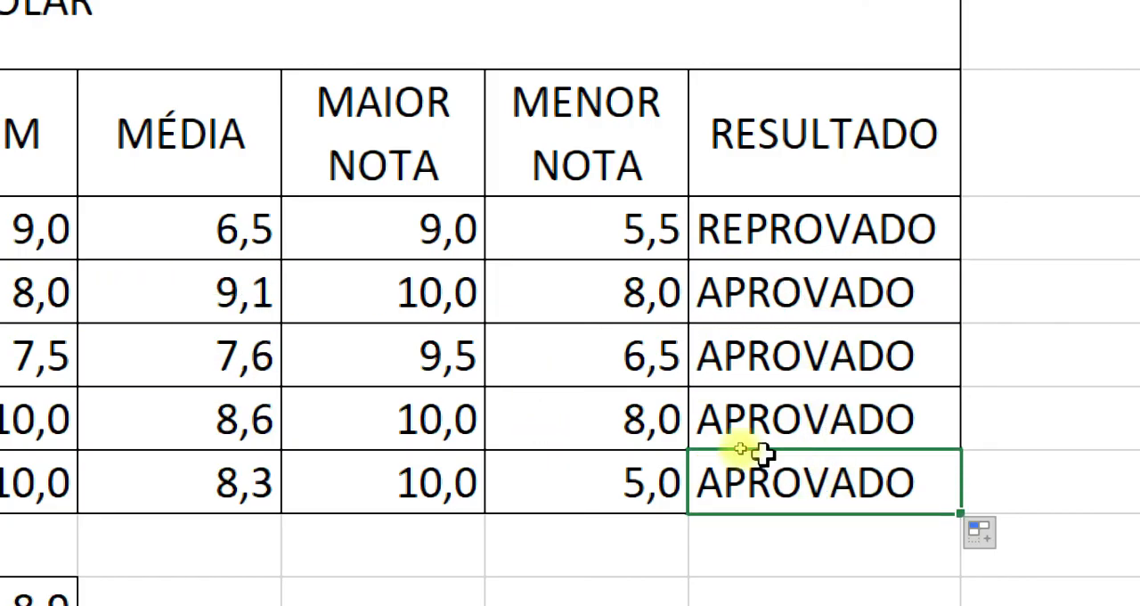
click(223, 229)
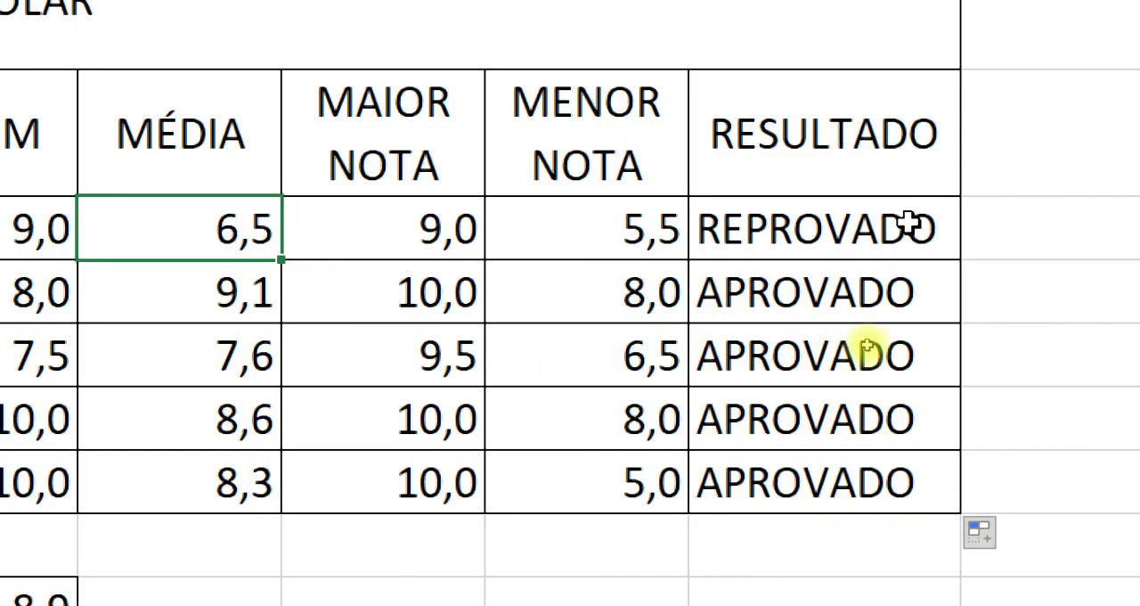
click(935, 225)
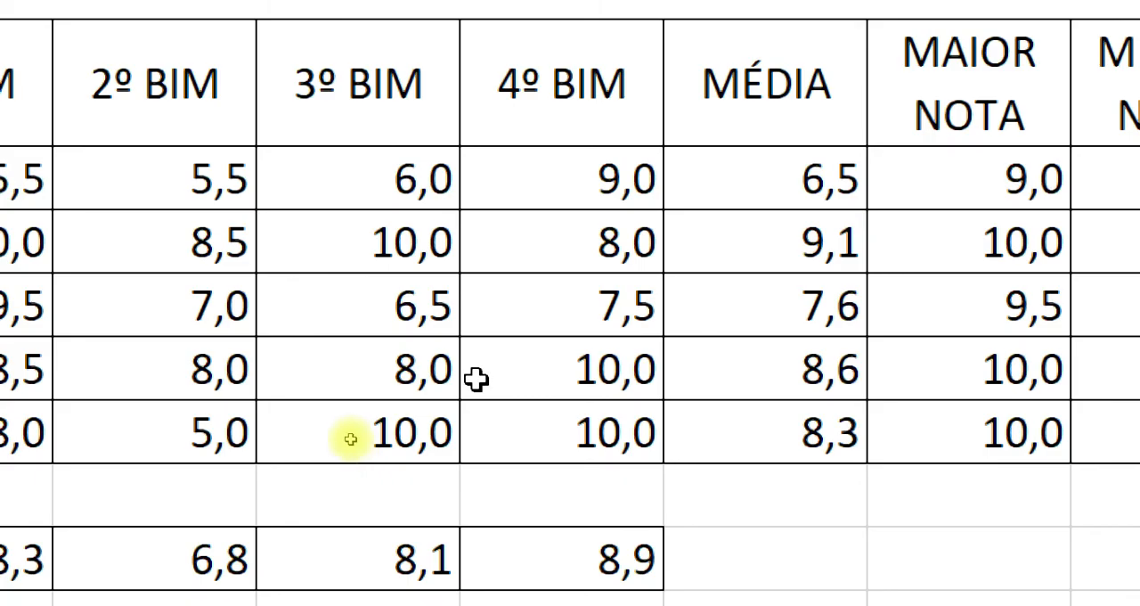
Set the third student's 3º BIM grade in D5 to 3 and check the recalculated average in F5.
click(388, 308)
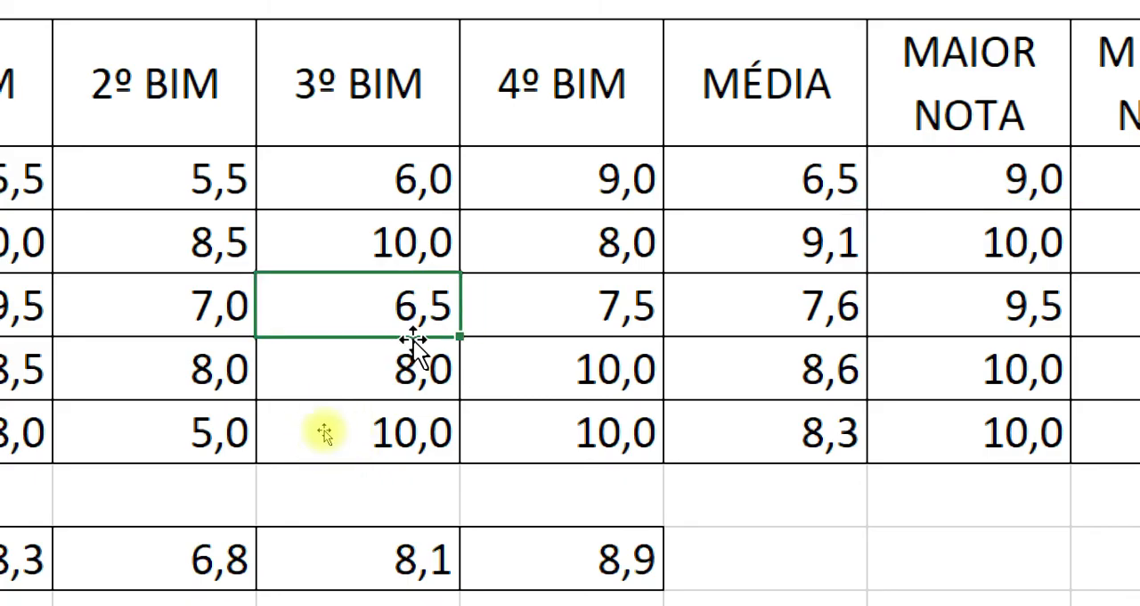
text(3)
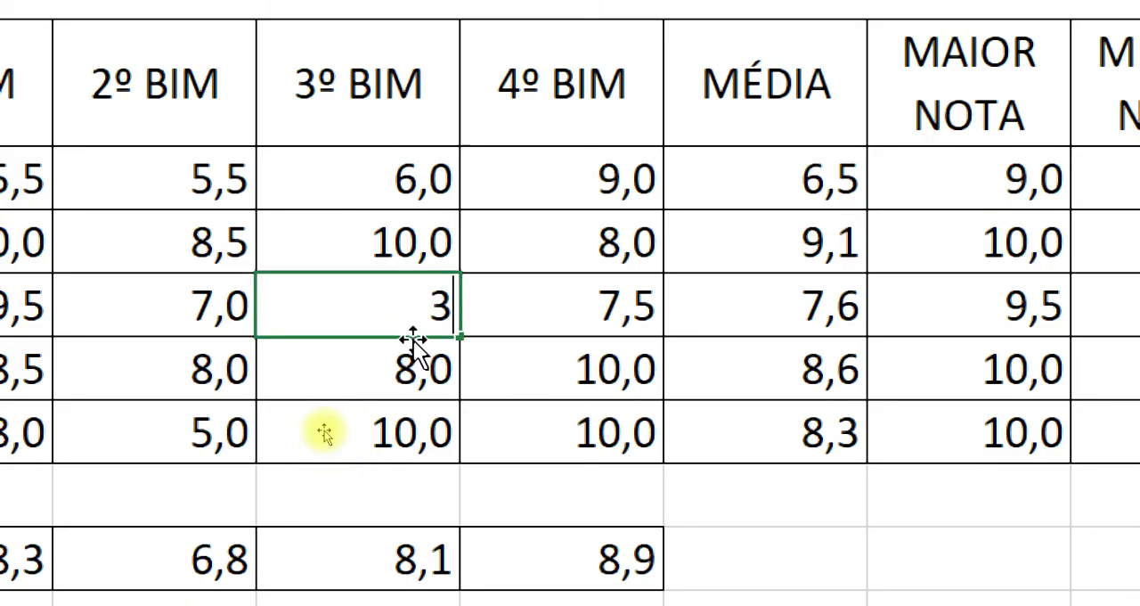
key(Return)
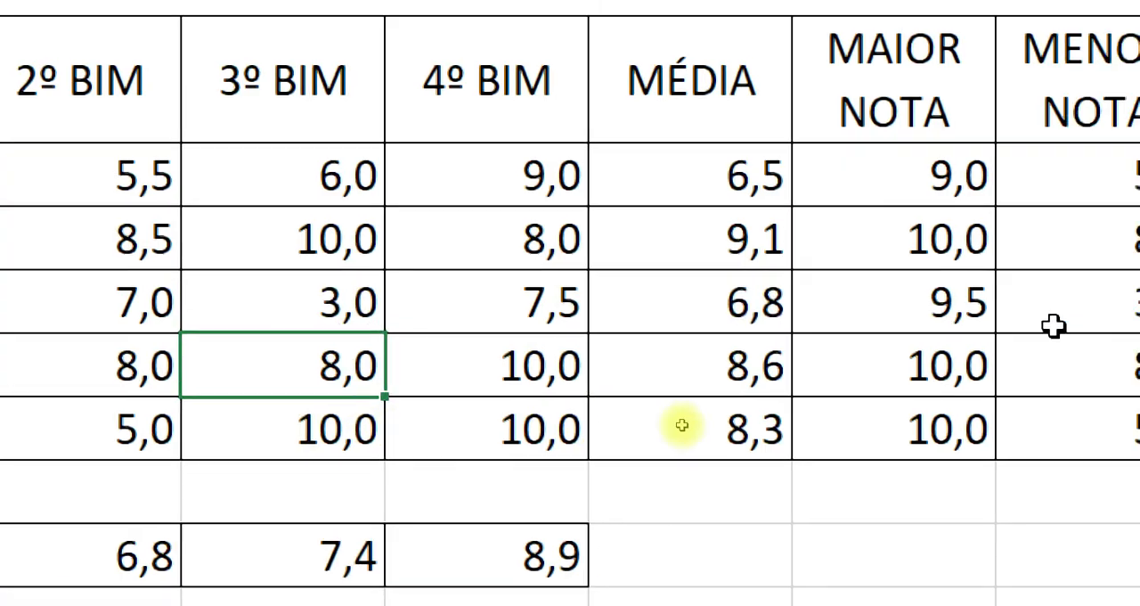
click(784, 328)
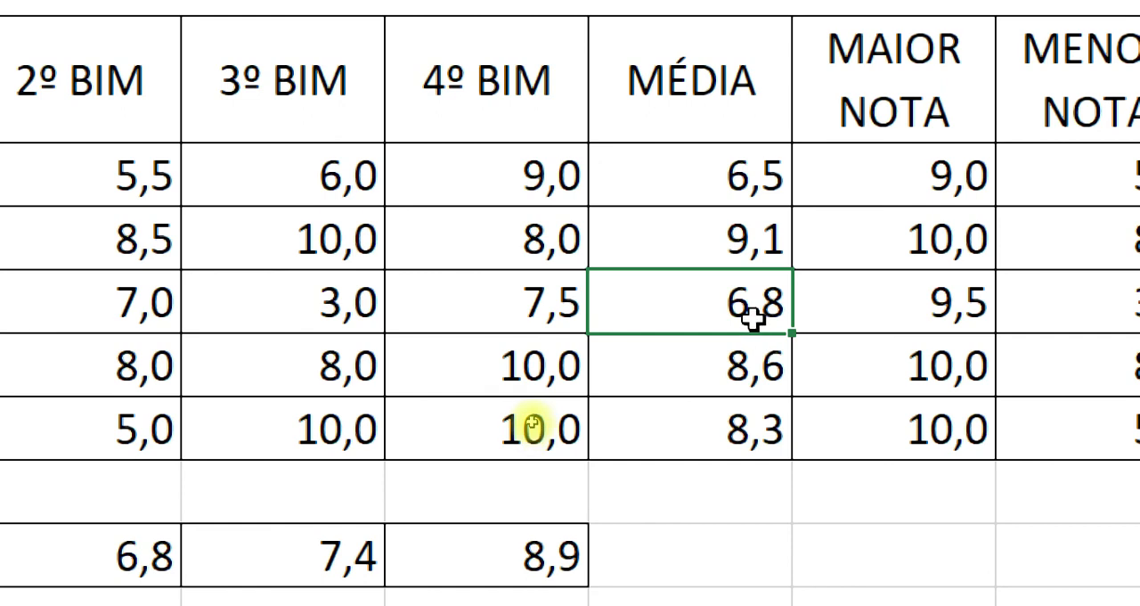
Check the recalculated 3º BIM class average in D9 and the third student's result in I5.
click(337, 557)
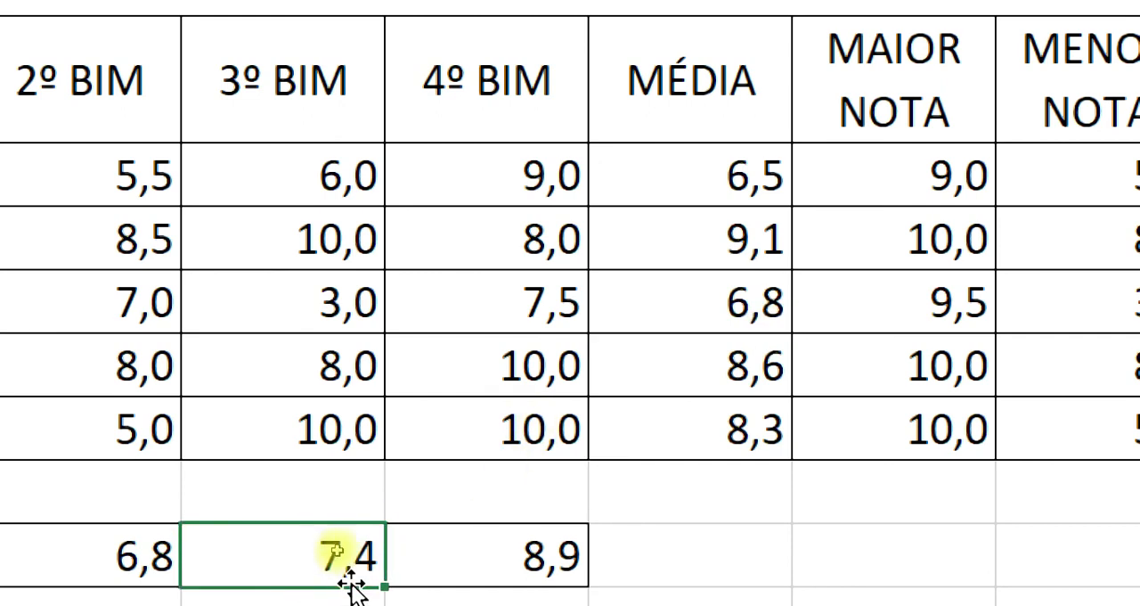
click(904, 378)
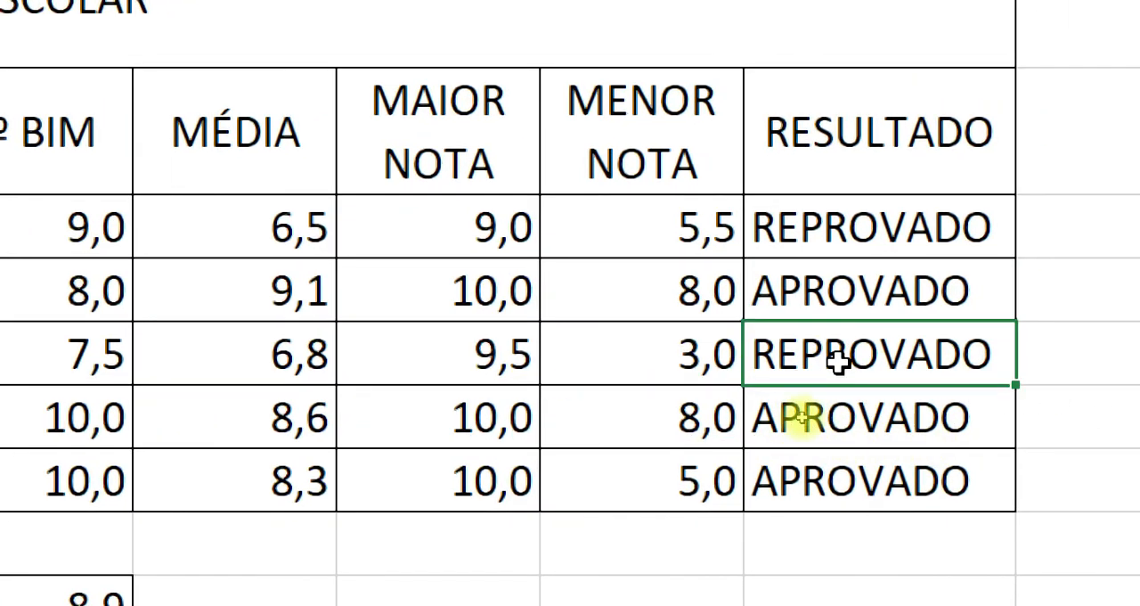
Set the third student's 3º BIM grade in D5 to 7 and check the average in F5 and the result in I5.
click(106, 370)
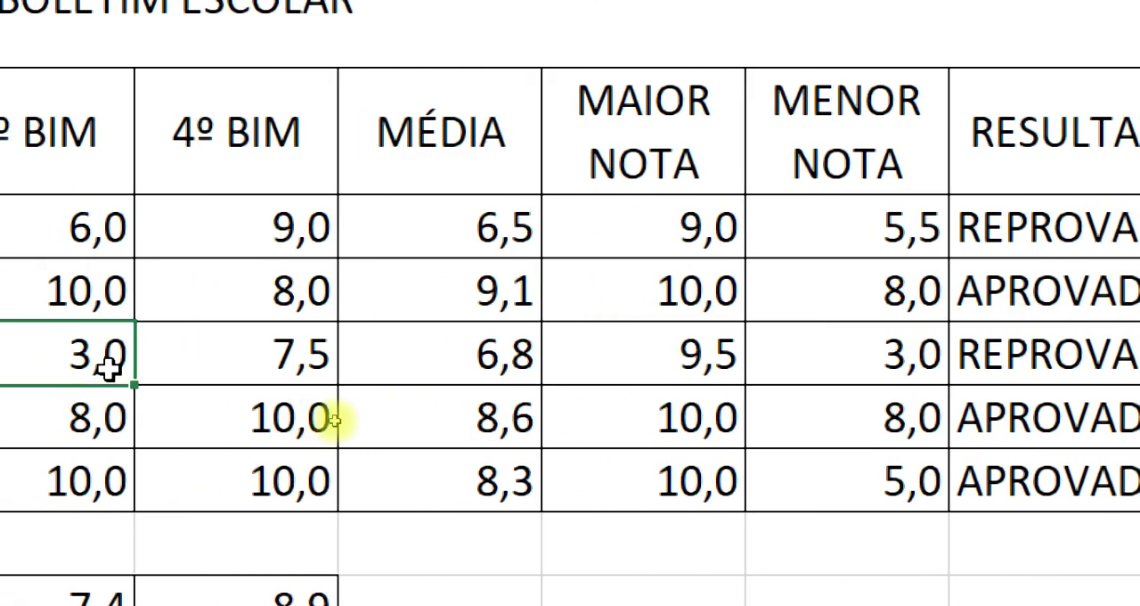
key(Delete)
text(7)
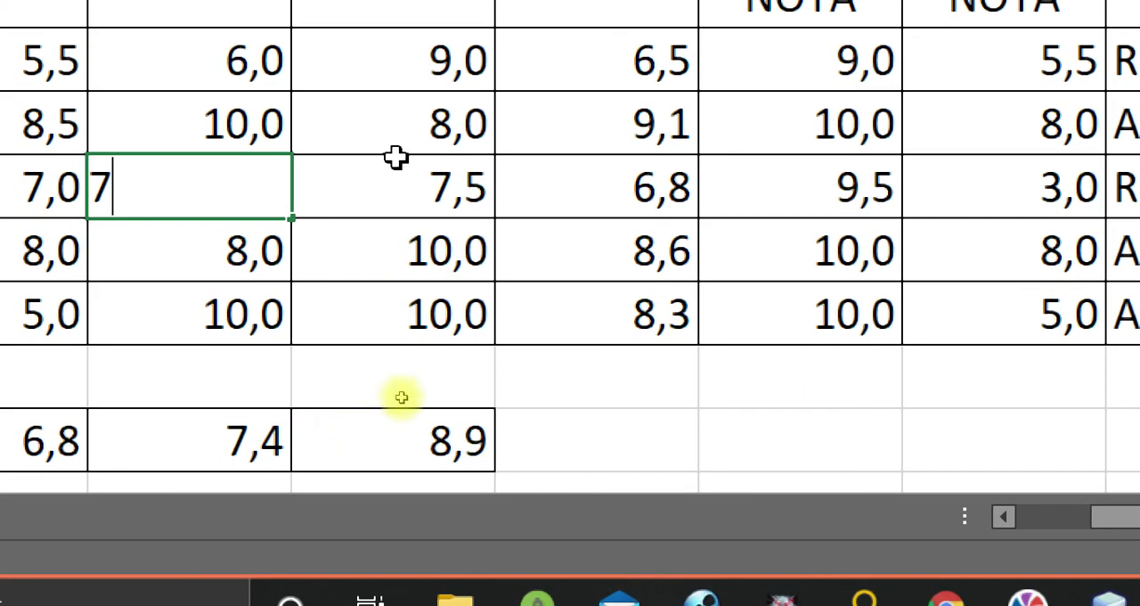
key(Return)
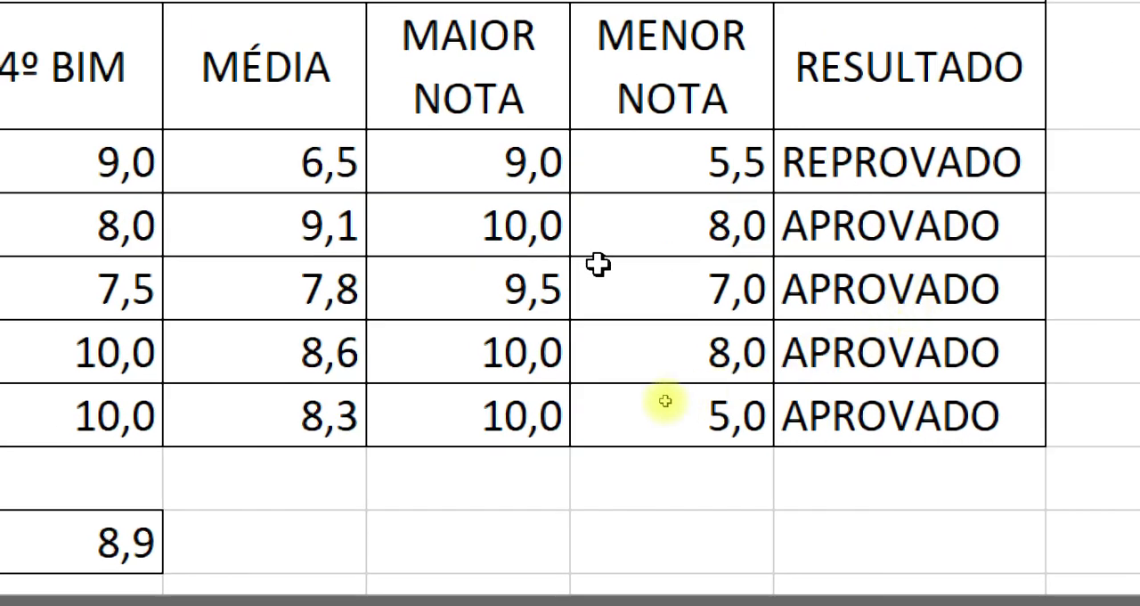
click(345, 301)
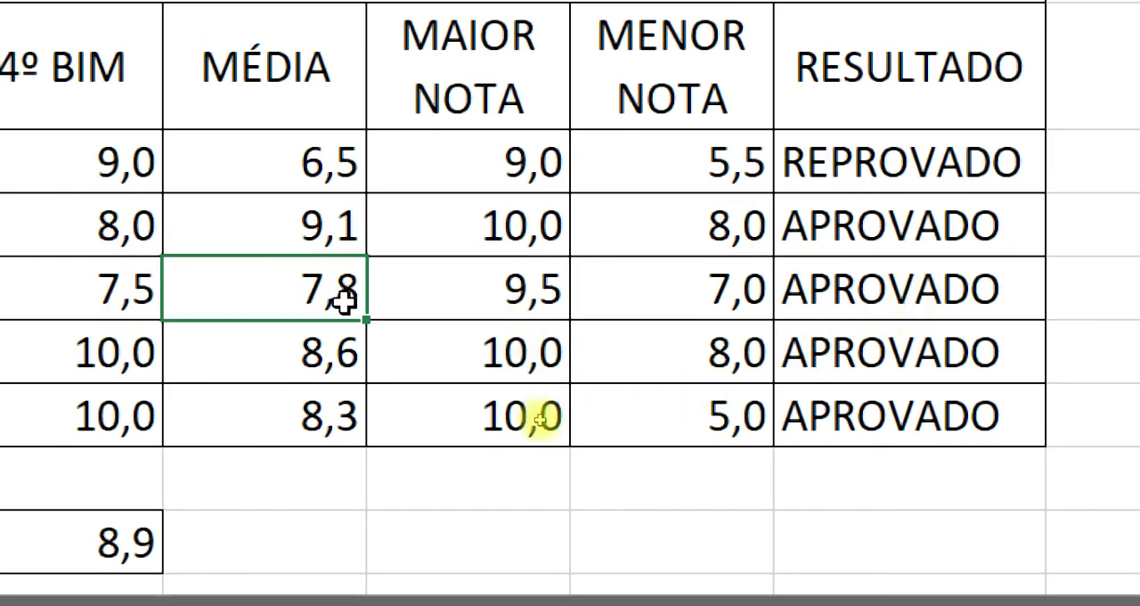
click(967, 305)
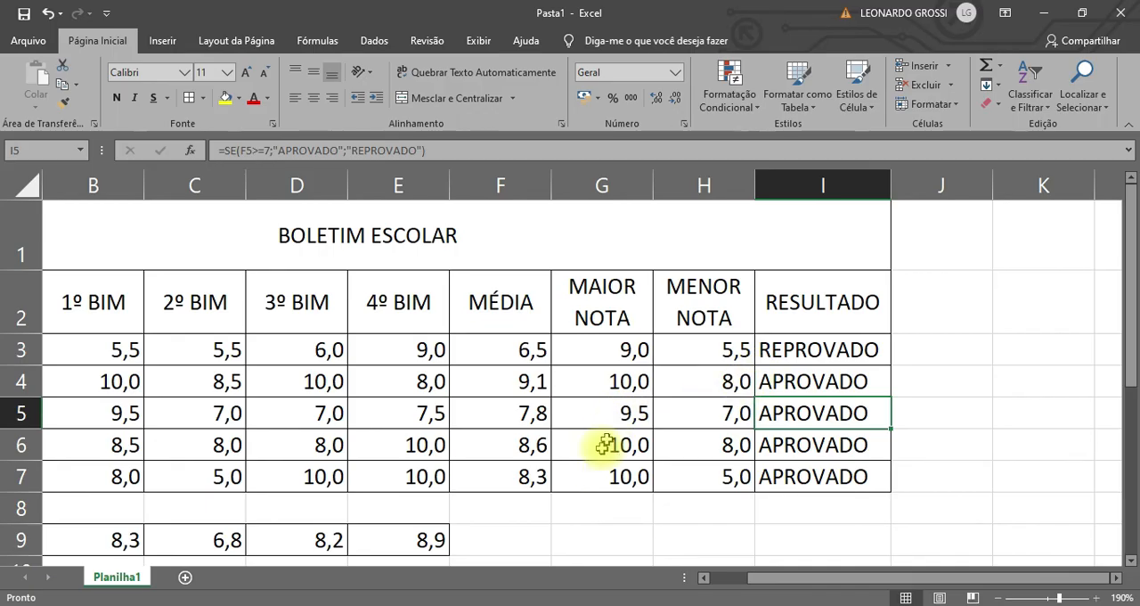
click(499, 543)
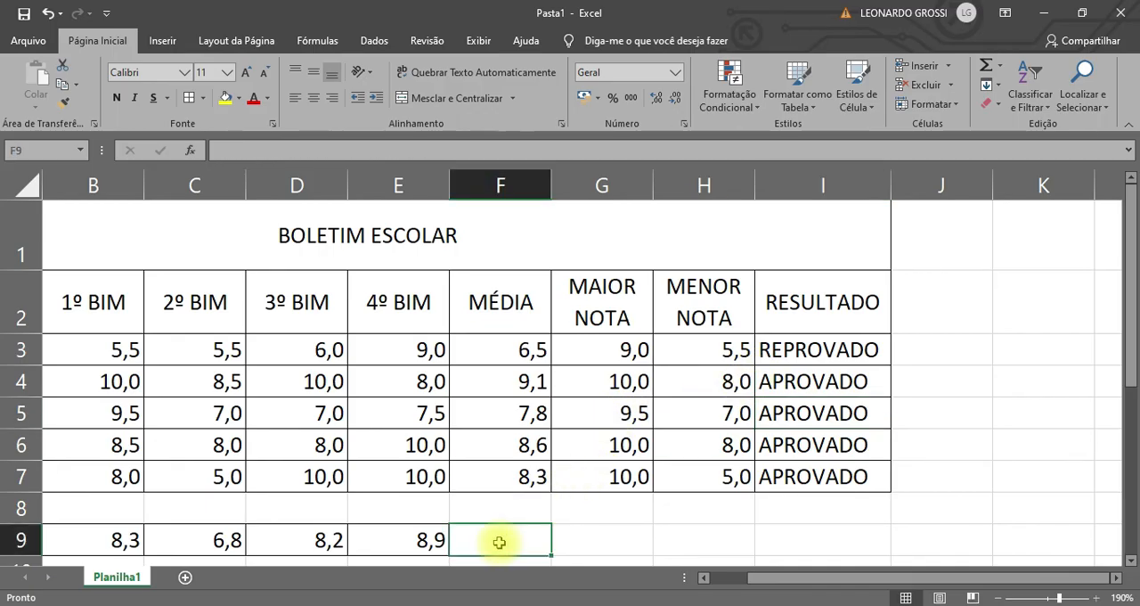